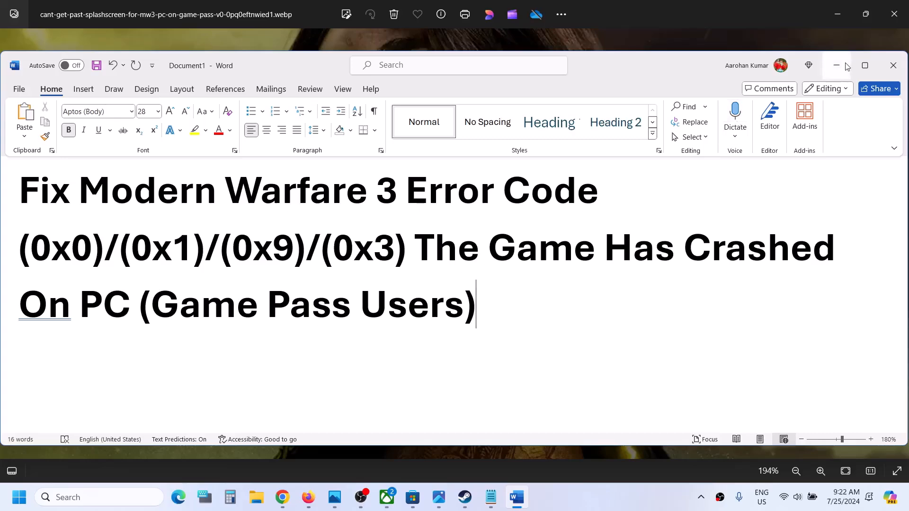
# - Switch to Windows Settings, search the installed apps for "call of", and open the advanced options of Call of Duty
pyautogui.click(837, 66)
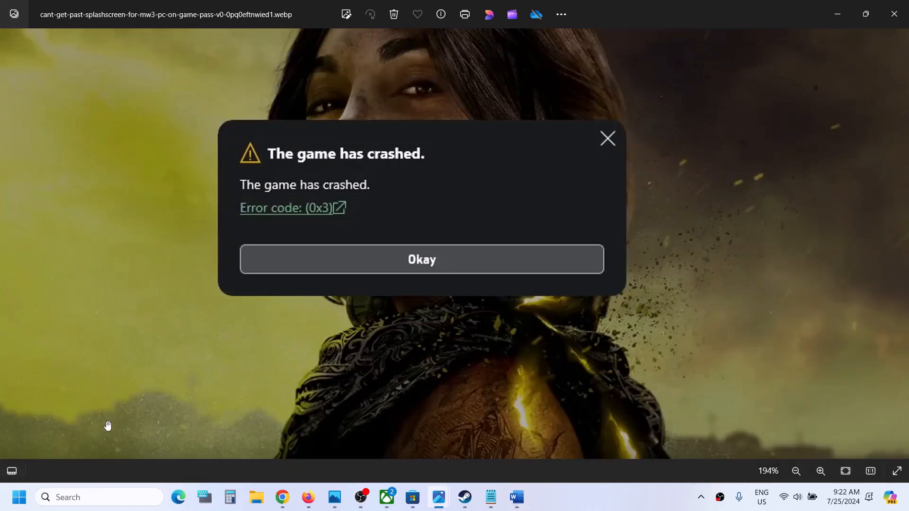
pyautogui.press('super+i')
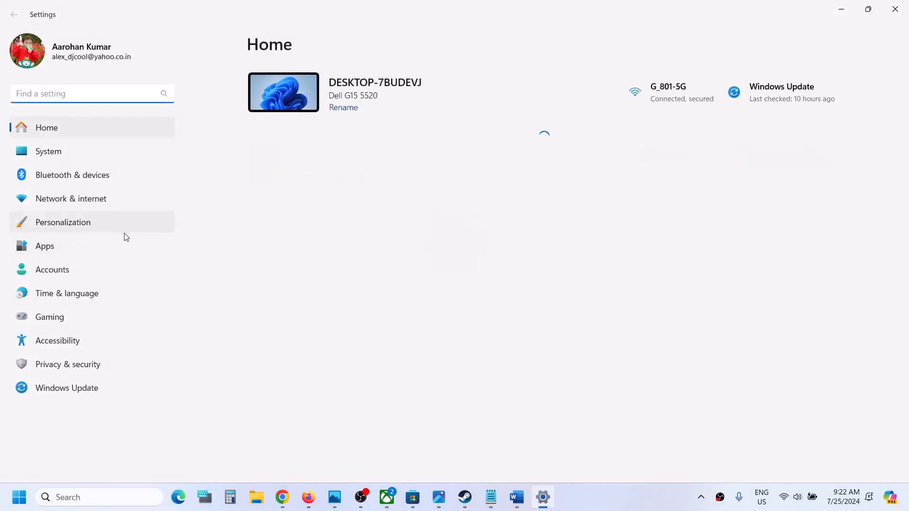
pyautogui.click(60, 272)
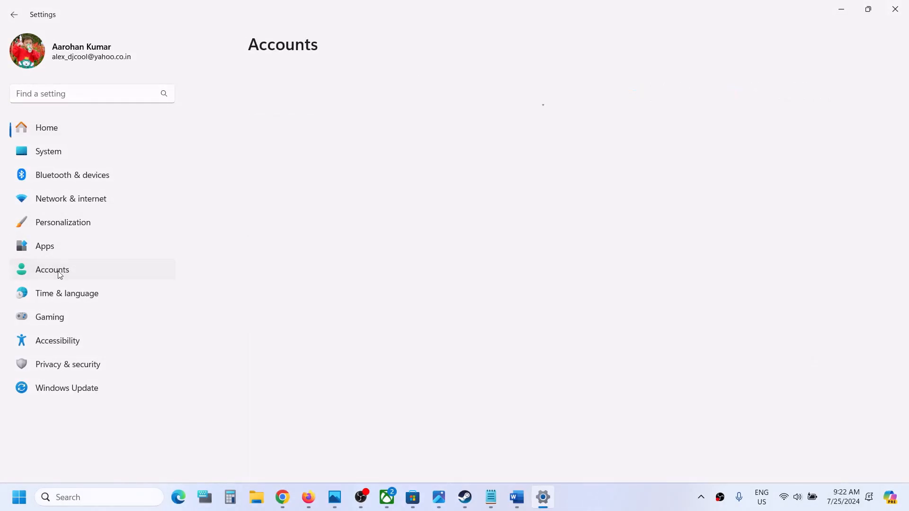
pyautogui.click(47, 250)
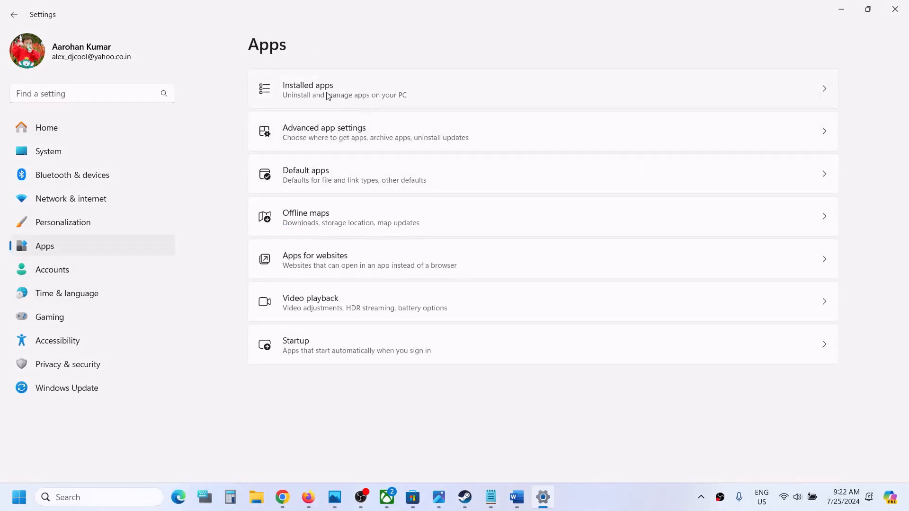
pyautogui.click(329, 96)
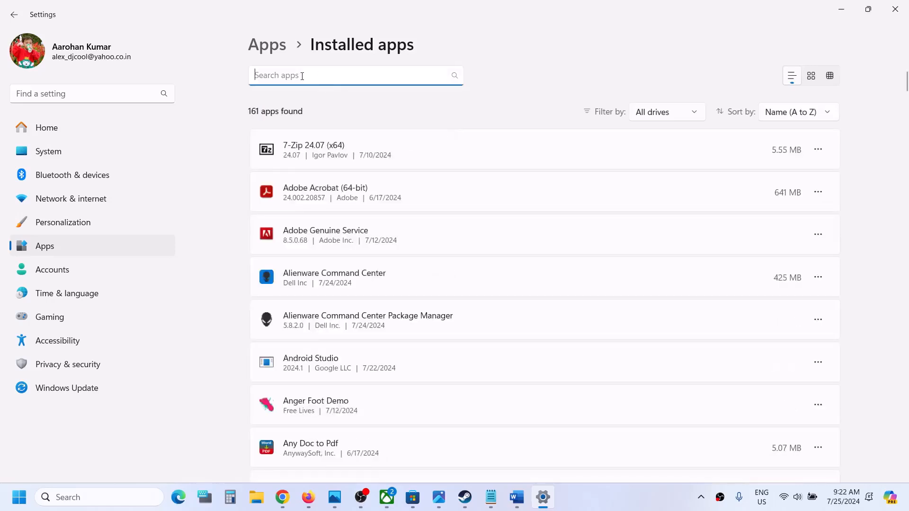
pyautogui.write('call of')
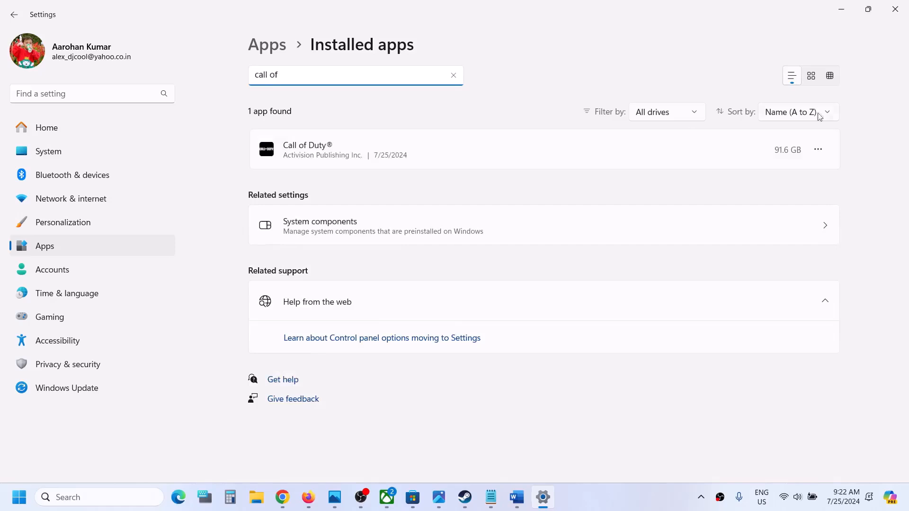
pyautogui.click(818, 149)
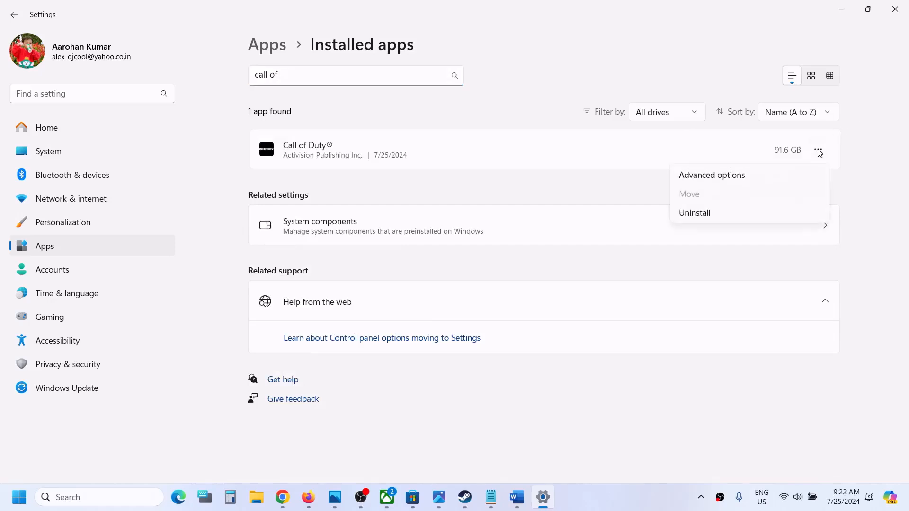
pyautogui.click(705, 176)
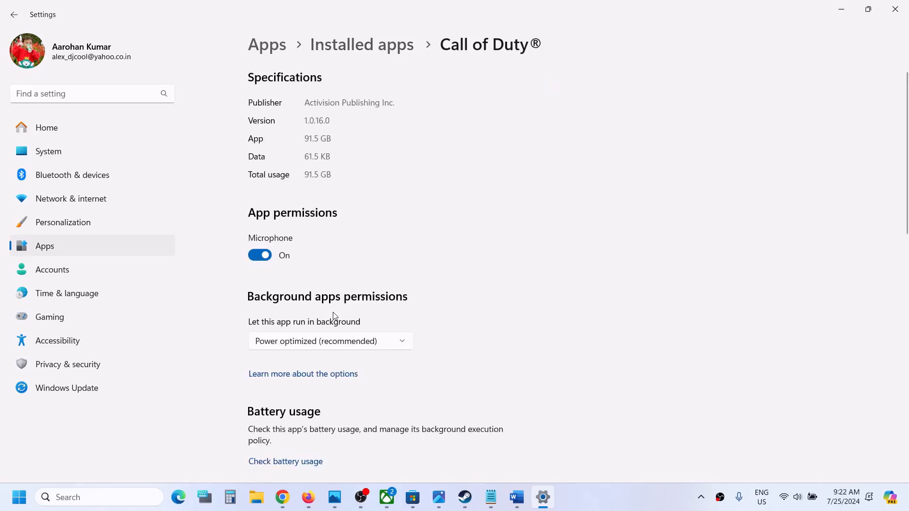
# - Repair the Call of Duty app and check the game's page in the Xbox app
pyautogui.scroll(-10, 333, 313)
pyautogui.scroll(-2, 333, 312)
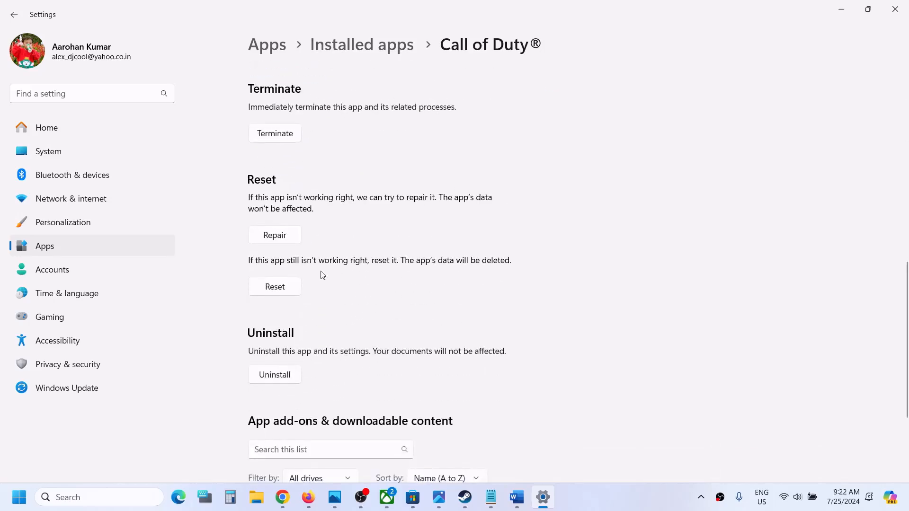
pyautogui.click(291, 240)
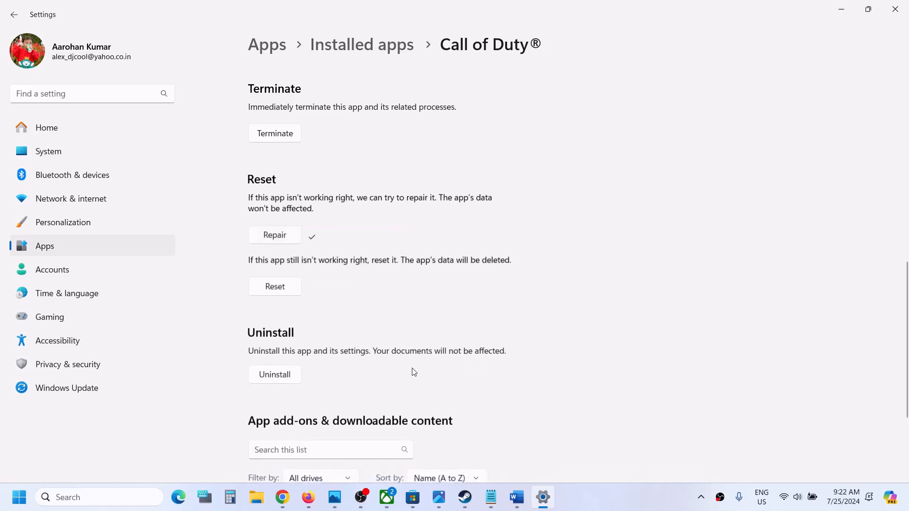
pyautogui.click(389, 501)
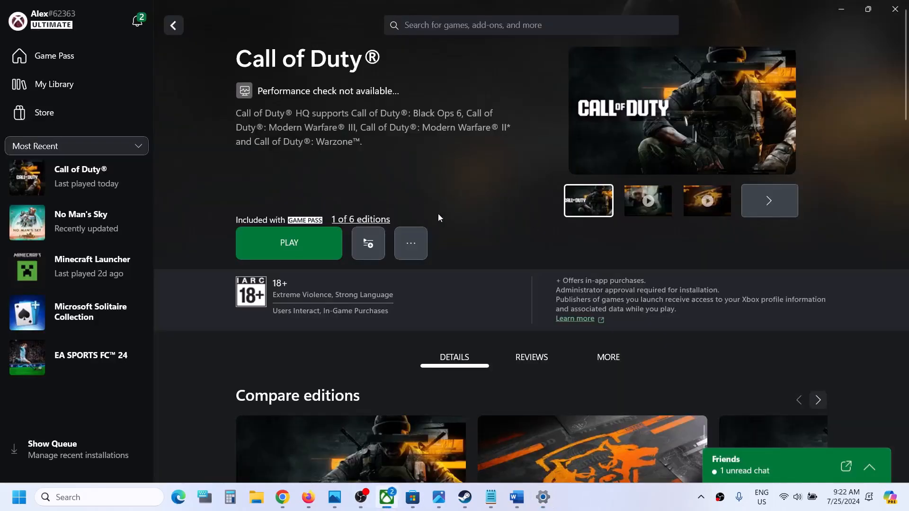
pyautogui.click(842, 9)
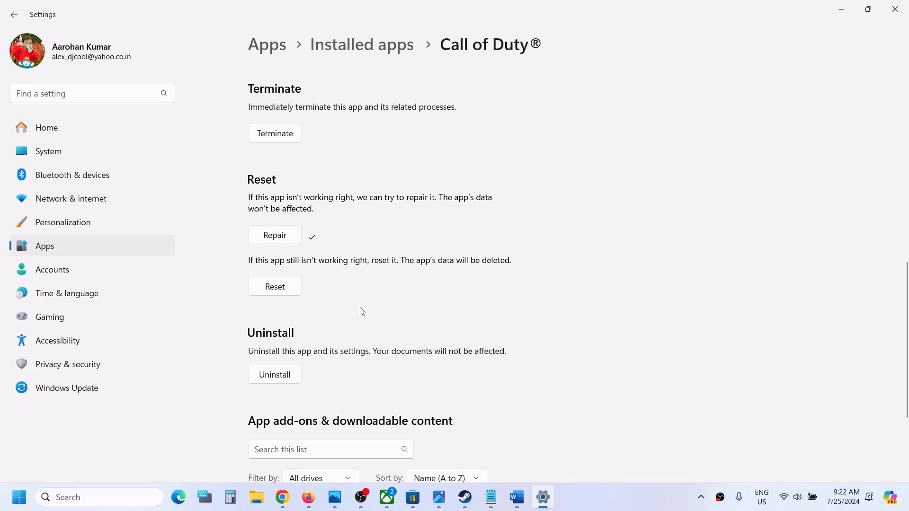
# - Reset the Call of Duty app, accepting the deletion of its data, and check its Xbox app page again
pyautogui.click(282, 290)
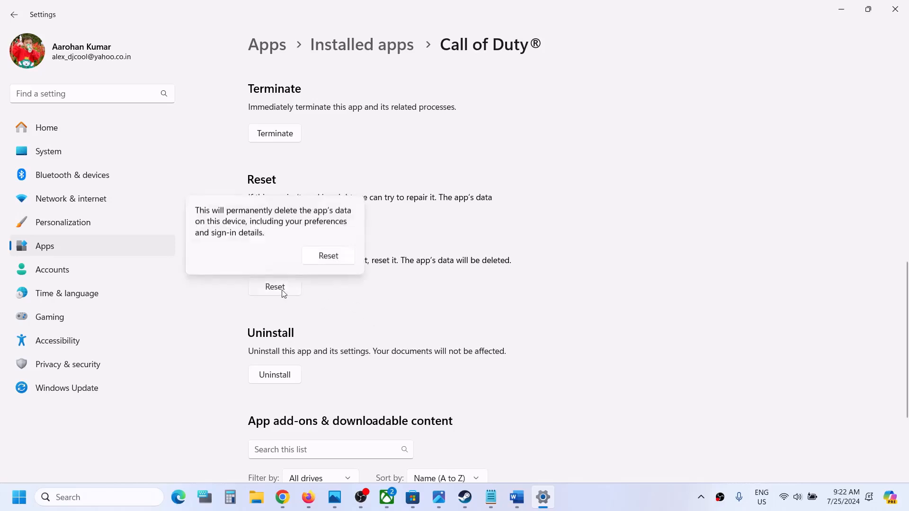
pyautogui.click(337, 257)
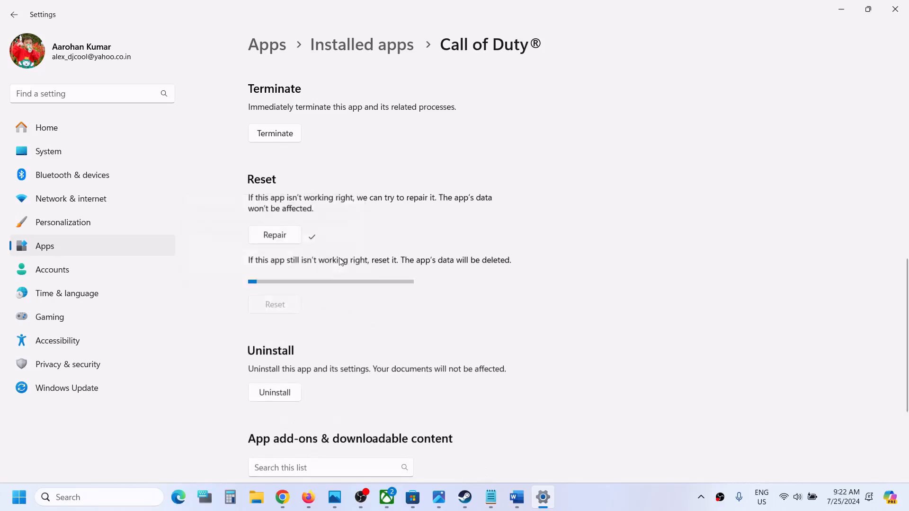
pyautogui.click(389, 500)
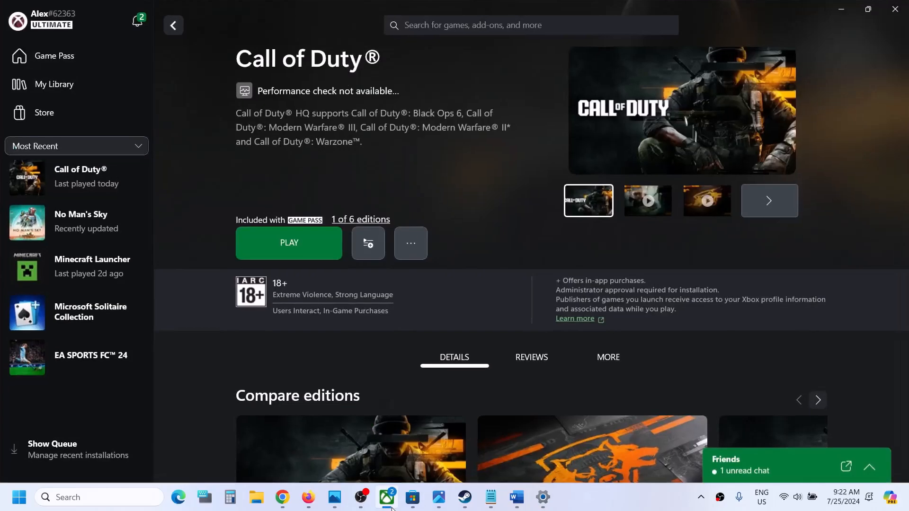
pyautogui.click(388, 499)
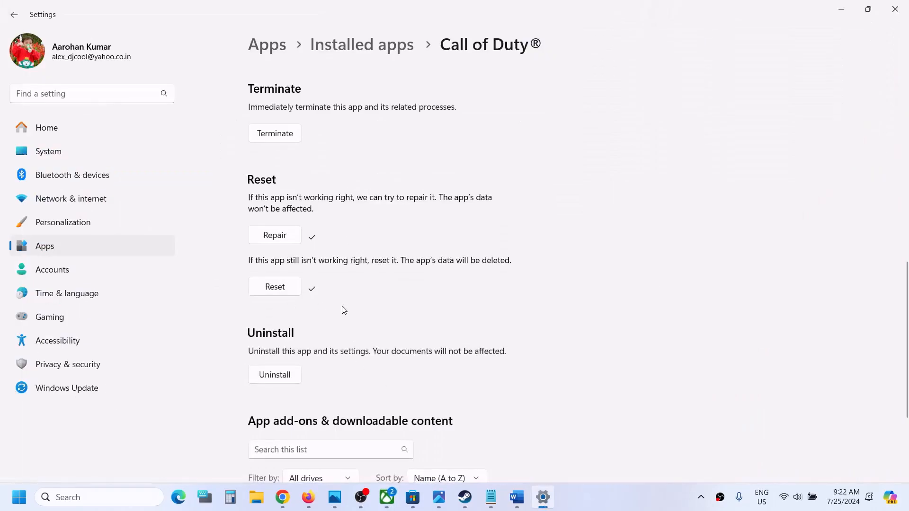
# - Switch to the Xbox app and open the installation modification options for Call of Duty's files
pyautogui.click(110, 494)
pyautogui.write('box')
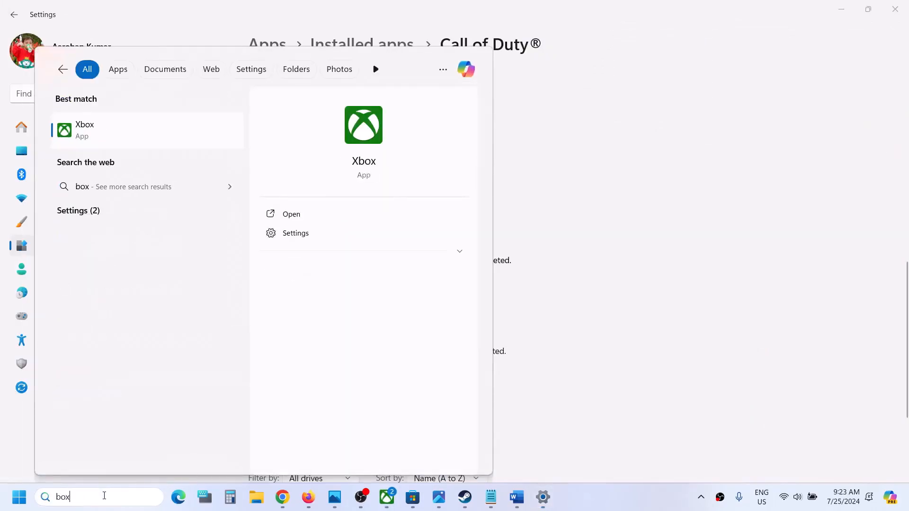
pyautogui.press('Return')
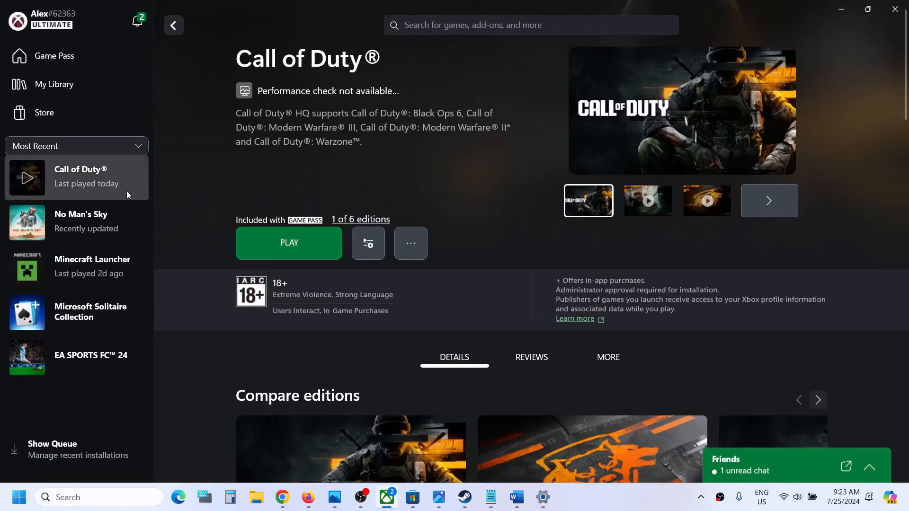
pyautogui.rightClick(78, 181)
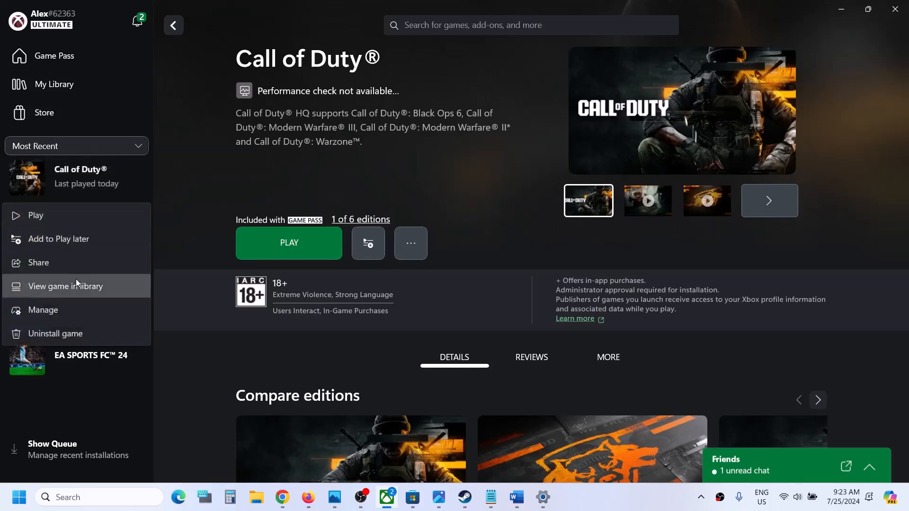
pyautogui.click(63, 310)
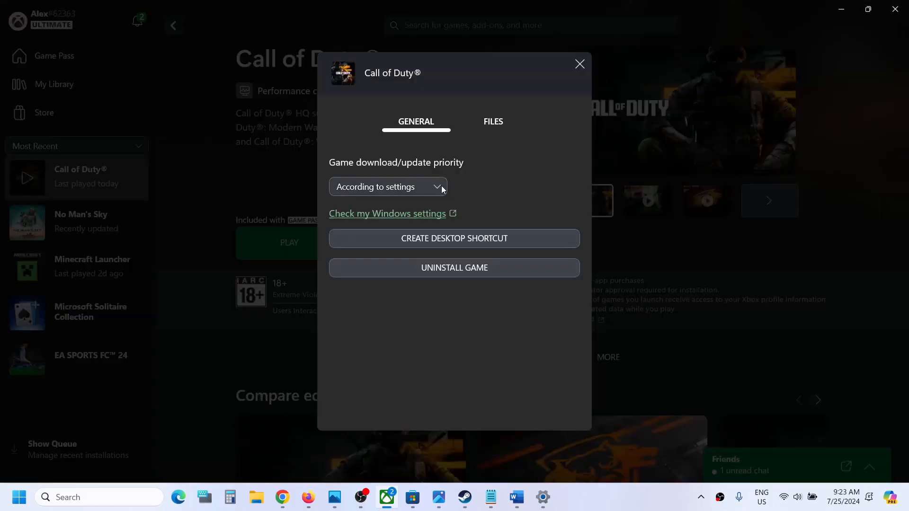
pyautogui.click(497, 123)
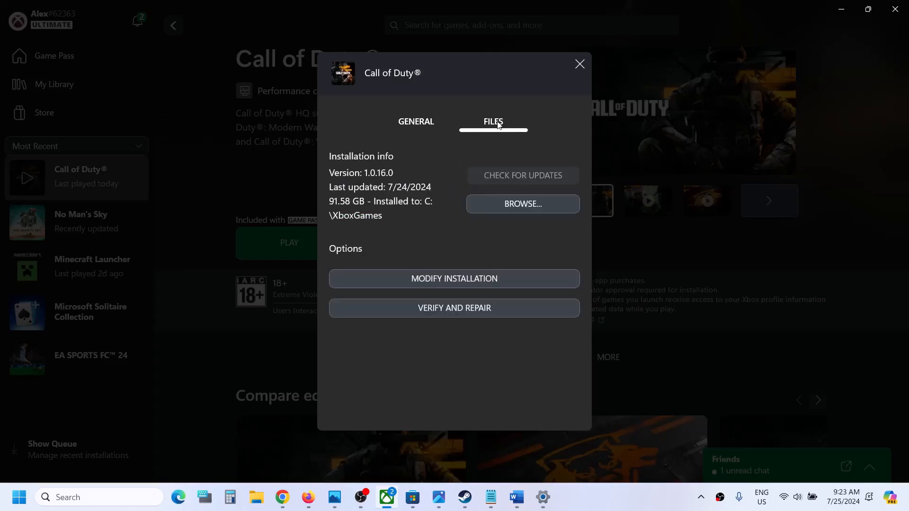
pyautogui.click(453, 280)
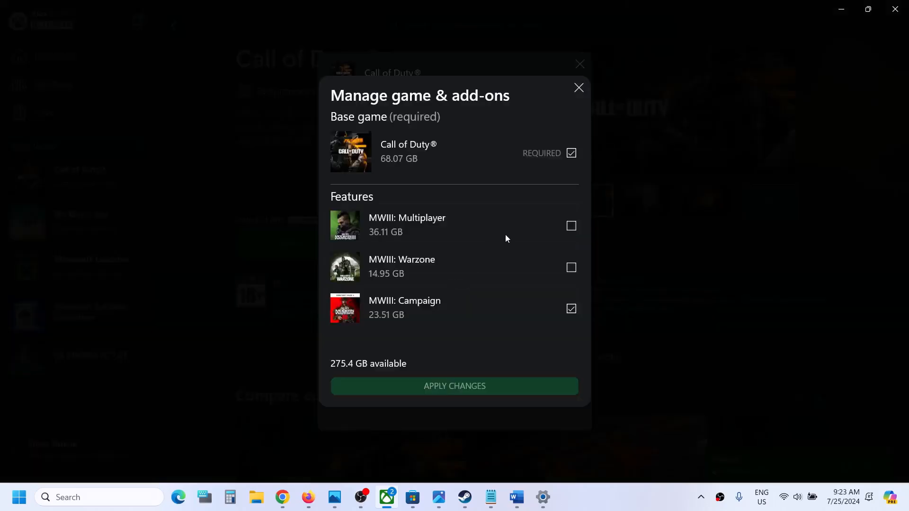
# - Add the MWIII: Multiplayer and MWIII: Warzone features to the Call of Duty installation and apply the changes
pyautogui.click(571, 226)
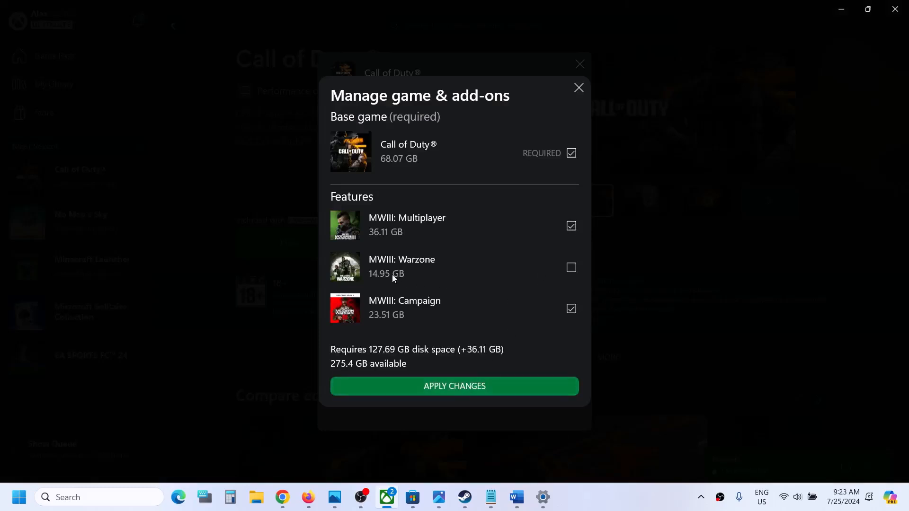
pyautogui.click(571, 267)
pyautogui.click(474, 386)
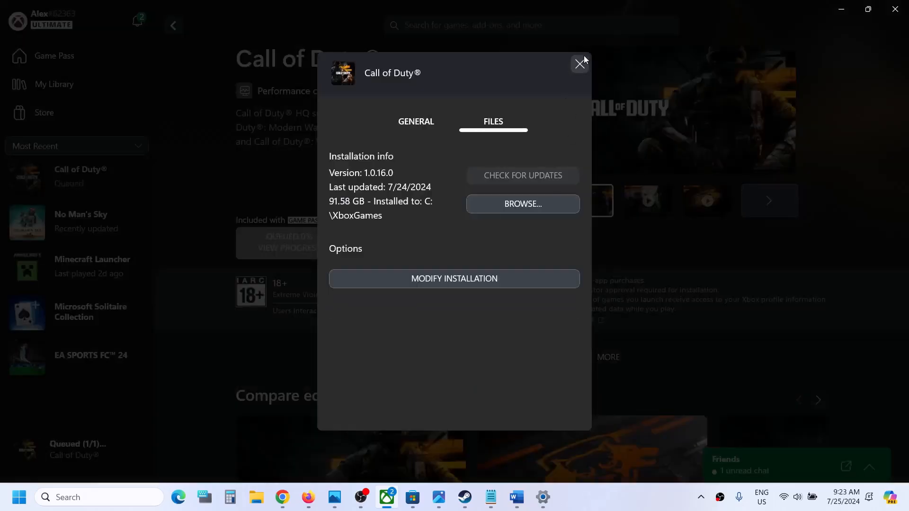
pyautogui.click(584, 59)
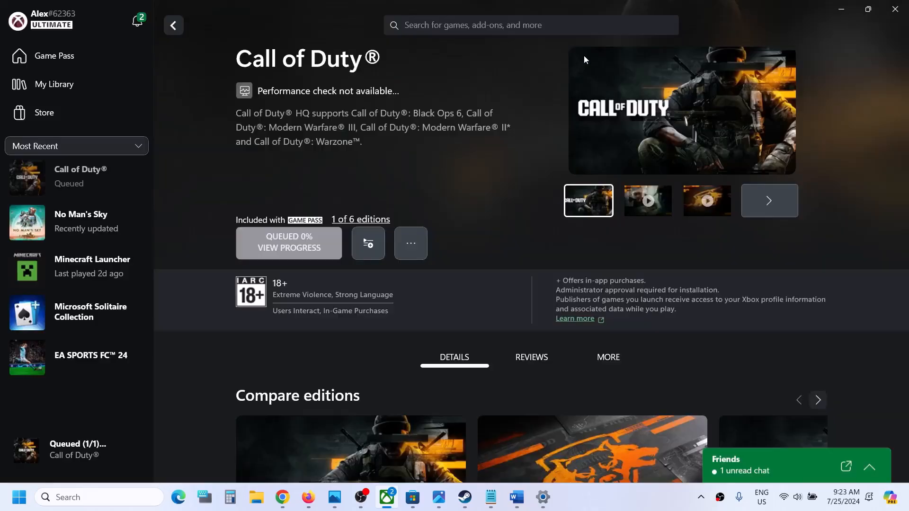
# - View the installation queue, then remove MWIII: Multiplayer and MWIII: Warzone from the Call of Duty installation and apply the changes
pyautogui.click(67, 459)
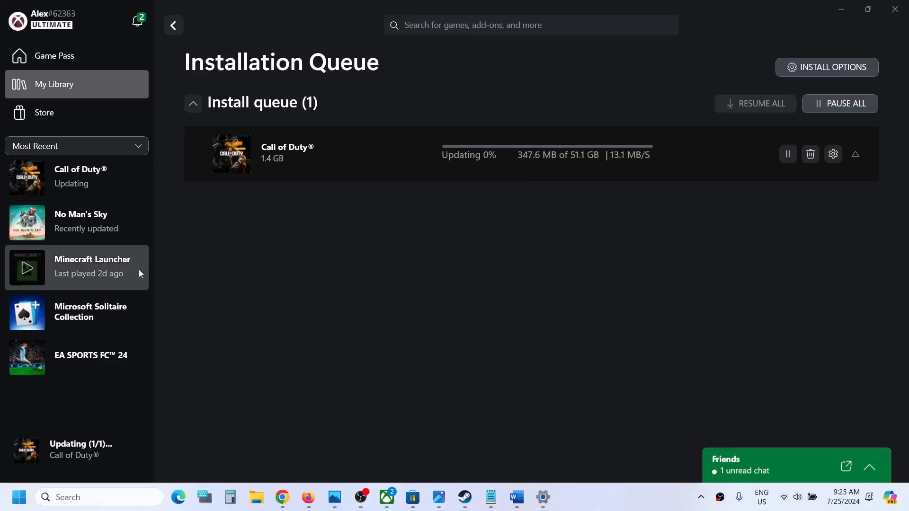
pyautogui.rightClick(78, 188)
pyautogui.click(67, 354)
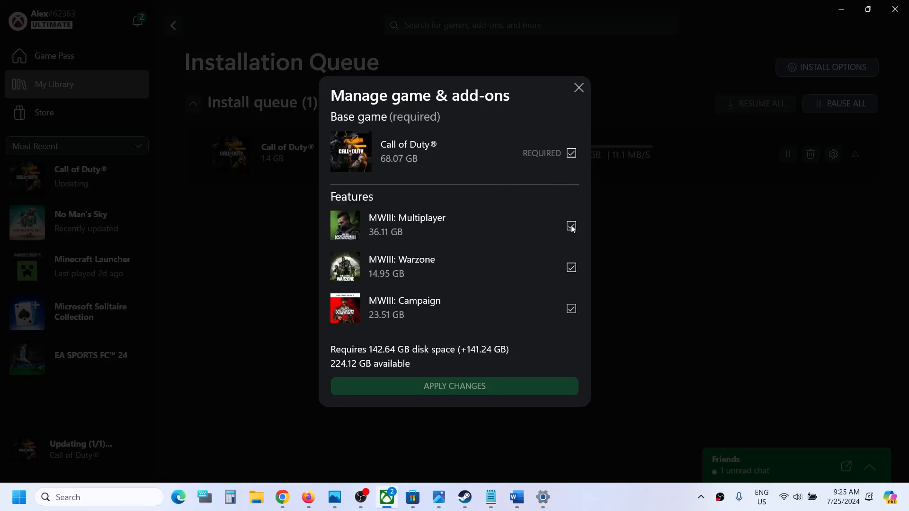
pyautogui.click(572, 227)
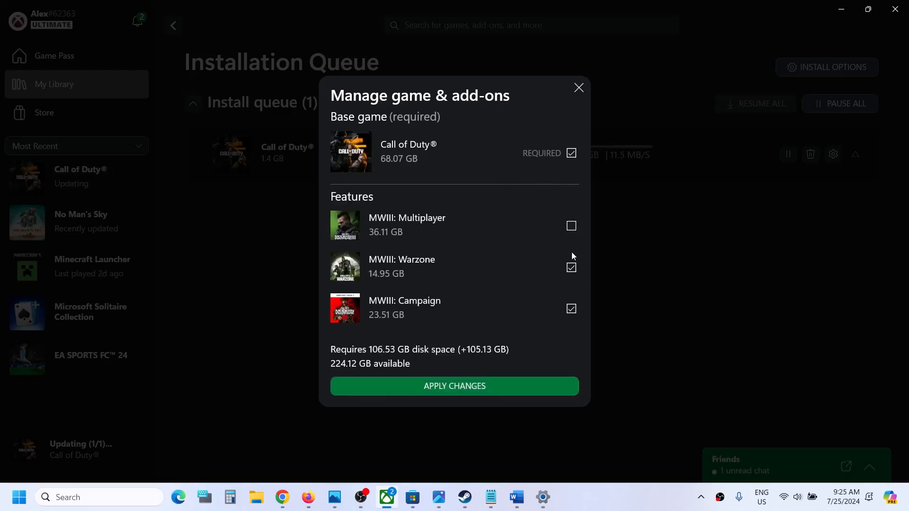
pyautogui.click(572, 268)
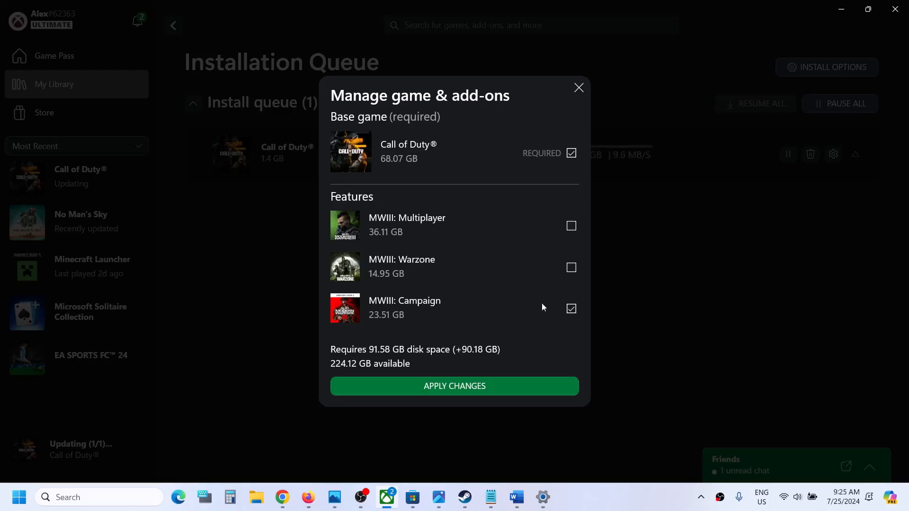
pyautogui.click(479, 388)
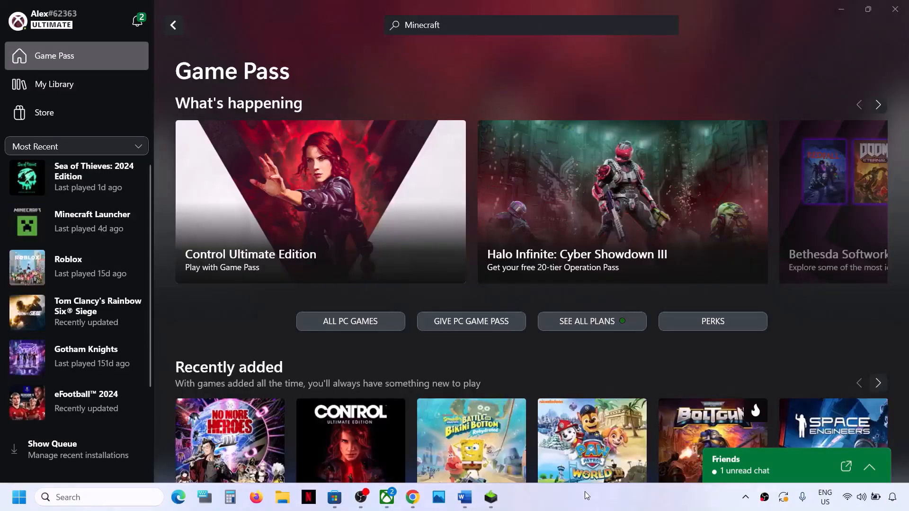
# - Switch to the Xbox Game Pass Game document in Word and copy the Xbox live status link
pyautogui.click(464, 497)
pyautogui.rightClick(352, 195)
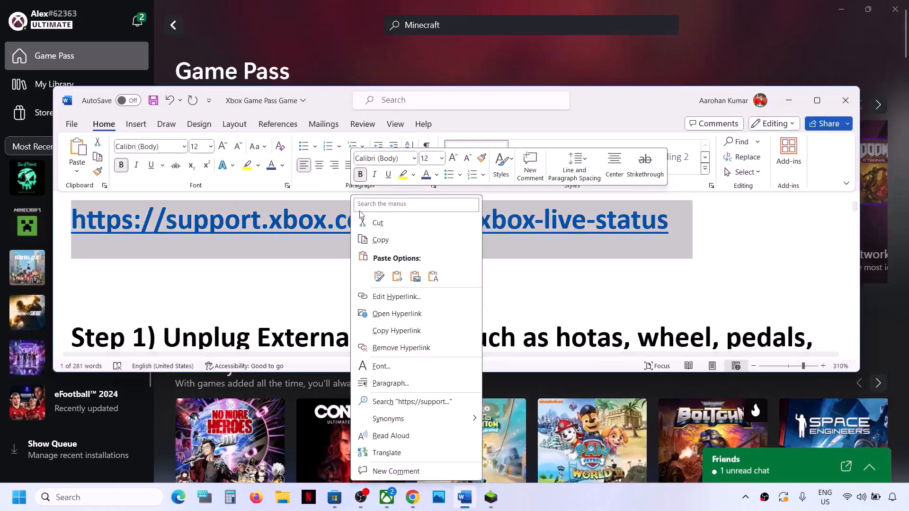
pyautogui.click(379, 240)
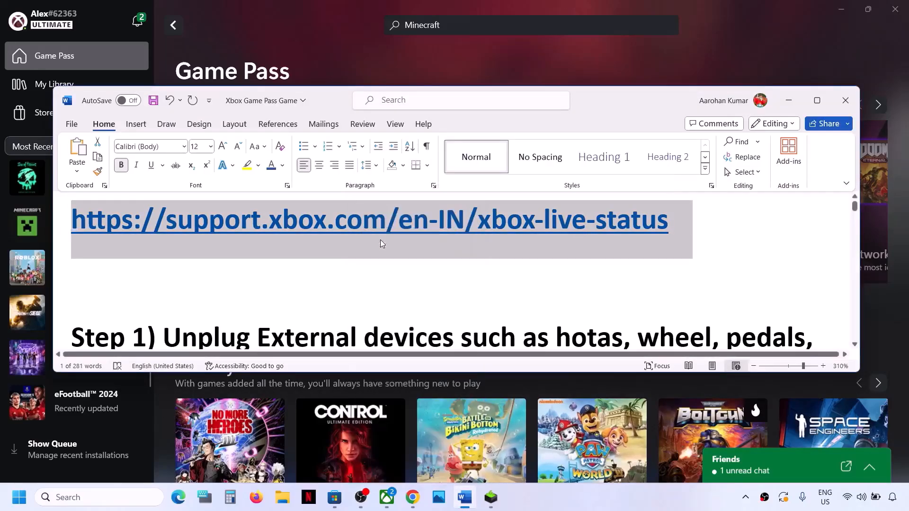
# - Switch to Chrome and check the overall service status on the Xbox Status support page
pyautogui.click(413, 497)
pyautogui.scroll(2, 232, 269)
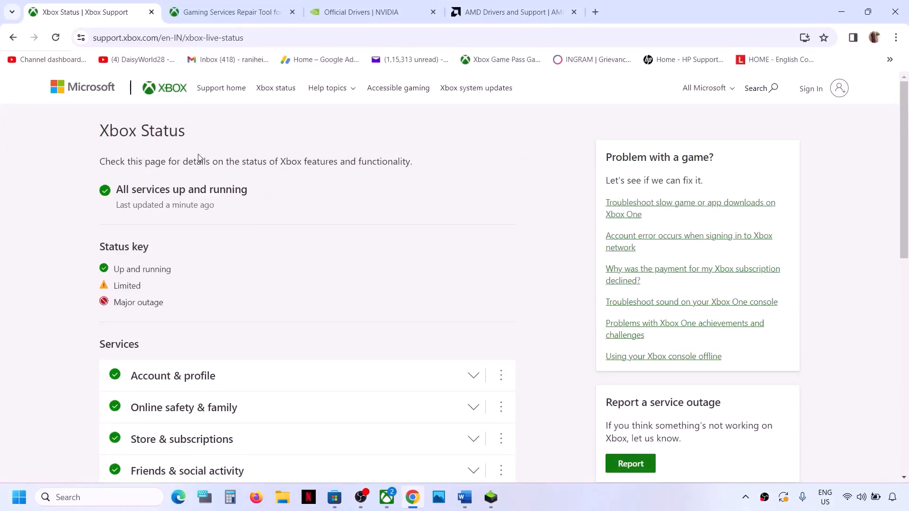
pyautogui.moveTo(116, 191); pyautogui.dragTo(259, 195)
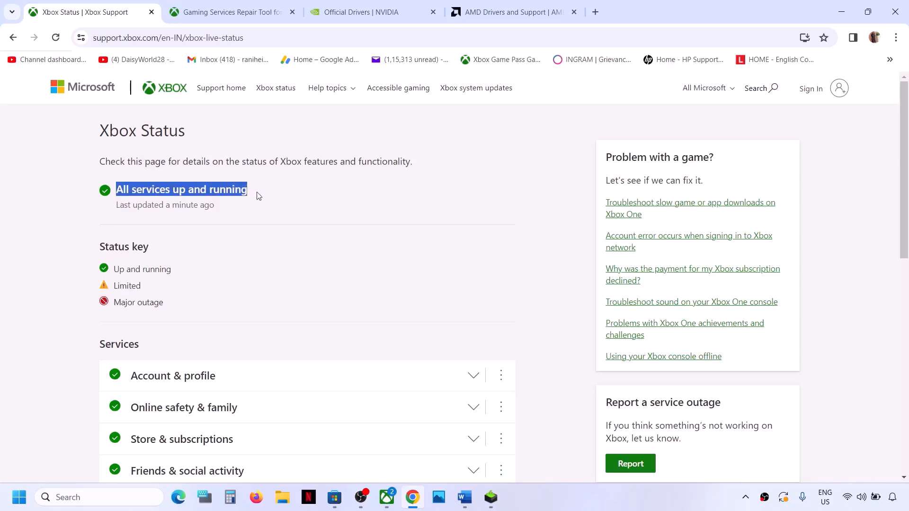
pyautogui.click(259, 196)
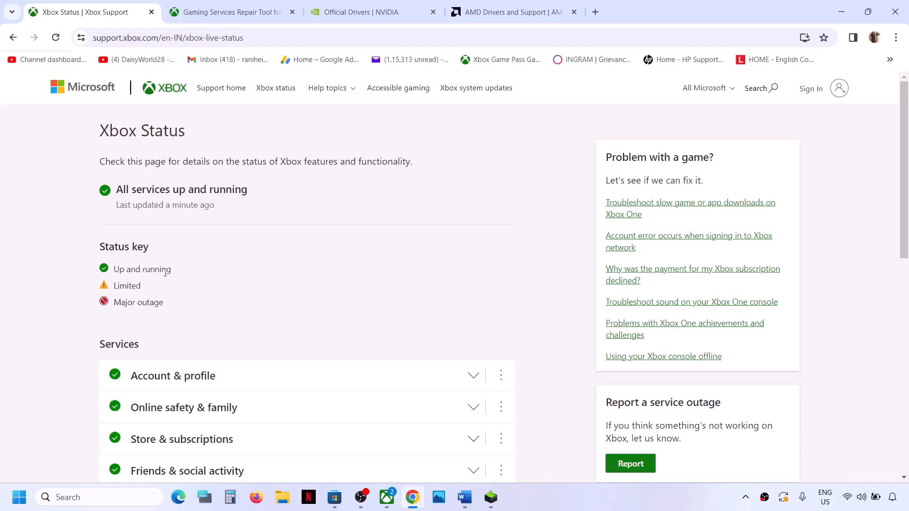
# - Examine the status of each listed service on the Xbox Status page, comparing it with the status key
pyautogui.scroll(-5, 165, 273)
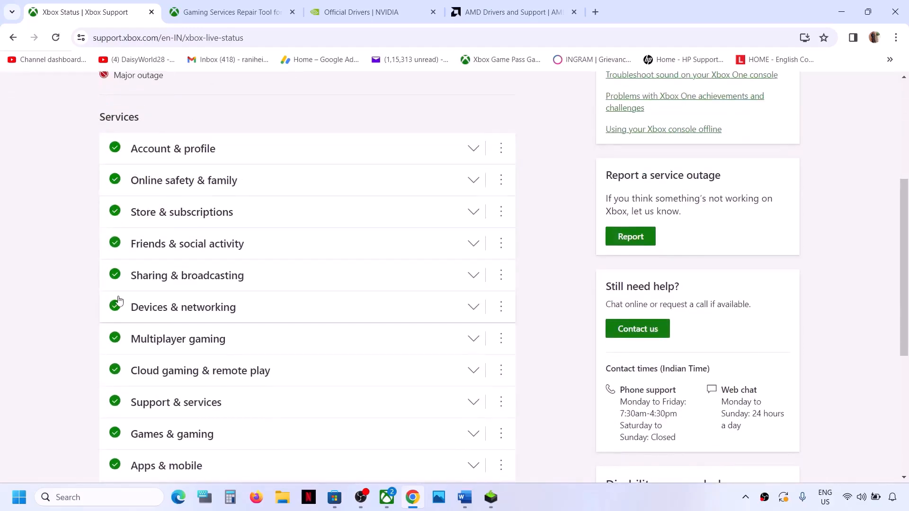
pyautogui.scroll(-2, 116, 303)
pyautogui.scroll(2, 116, 299)
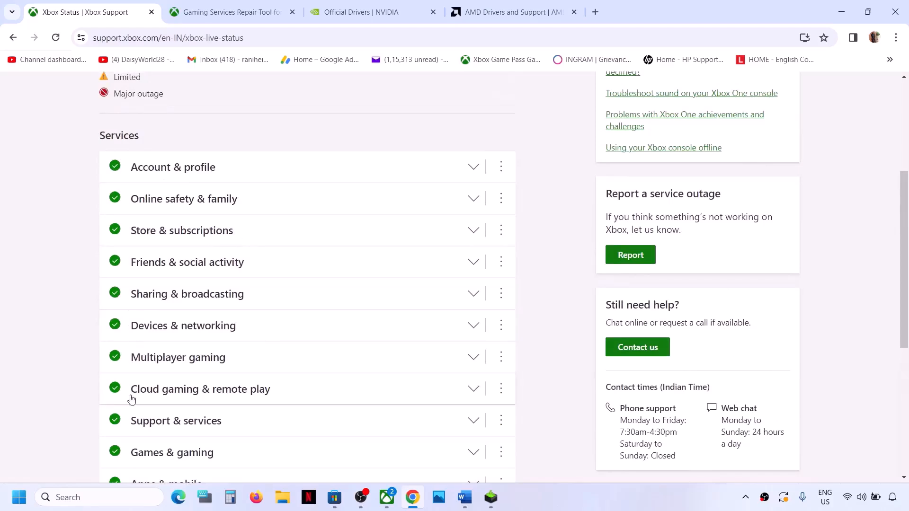
pyautogui.scroll(5, 132, 400)
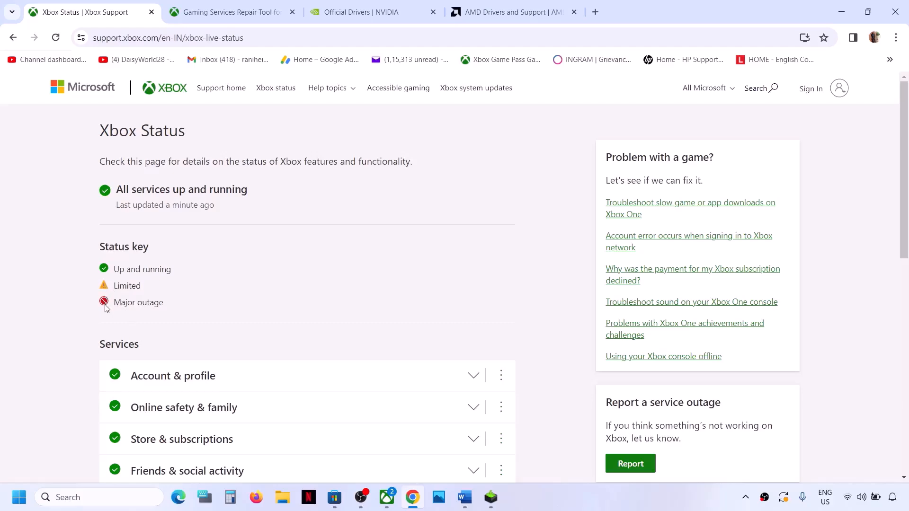
pyautogui.scroll(-4, 142, 377)
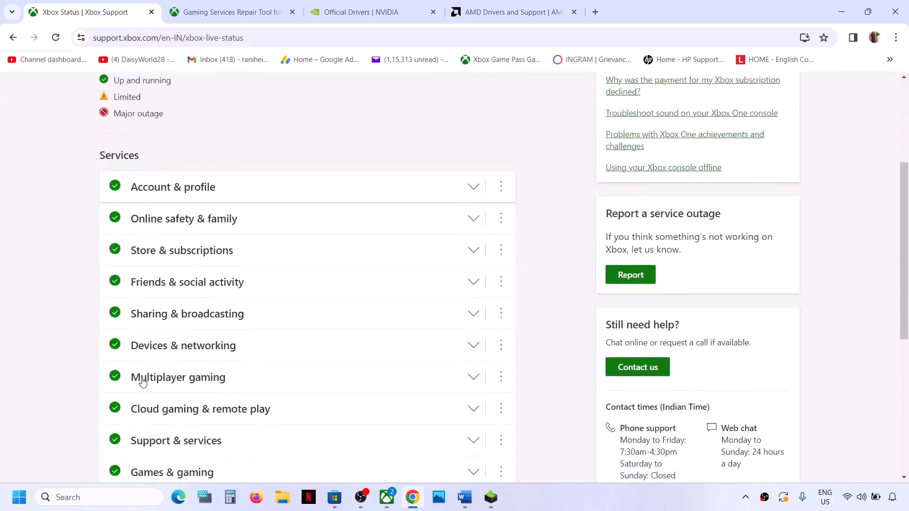
pyautogui.scroll(-3, 95, 331)
pyautogui.scroll(2, 112, 341)
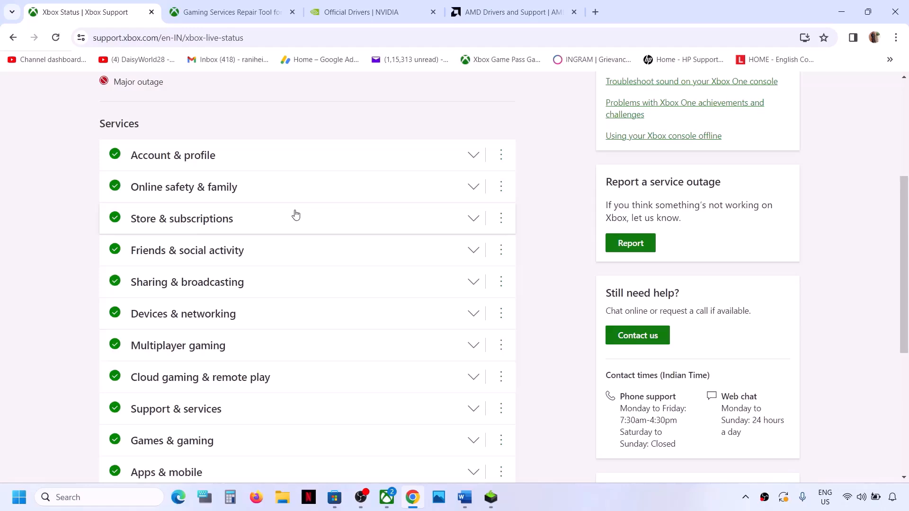
pyautogui.scroll(-1, 295, 214)
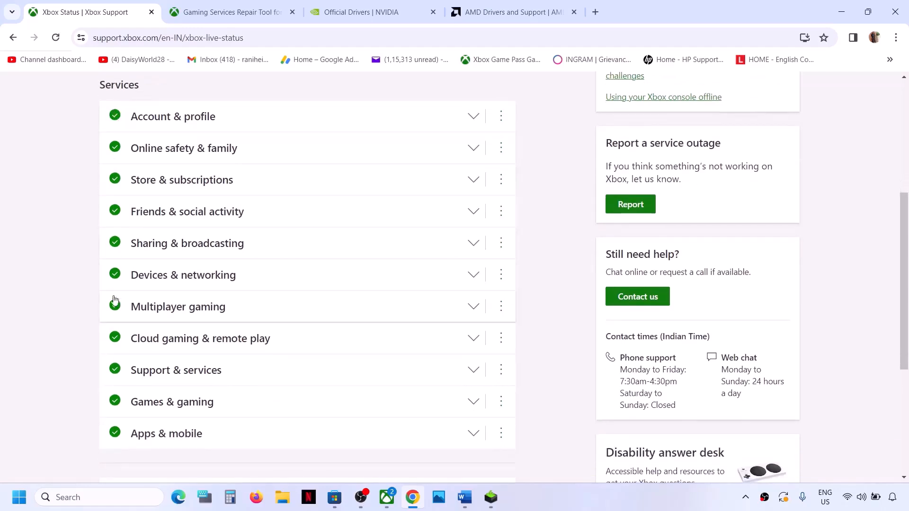
pyautogui.scroll(5, 232, 395)
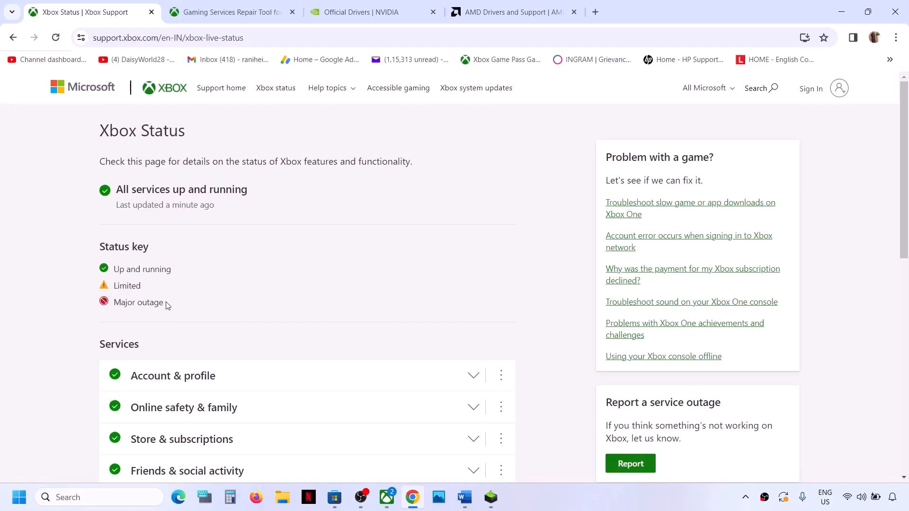
pyautogui.scroll(-3, 211, 330)
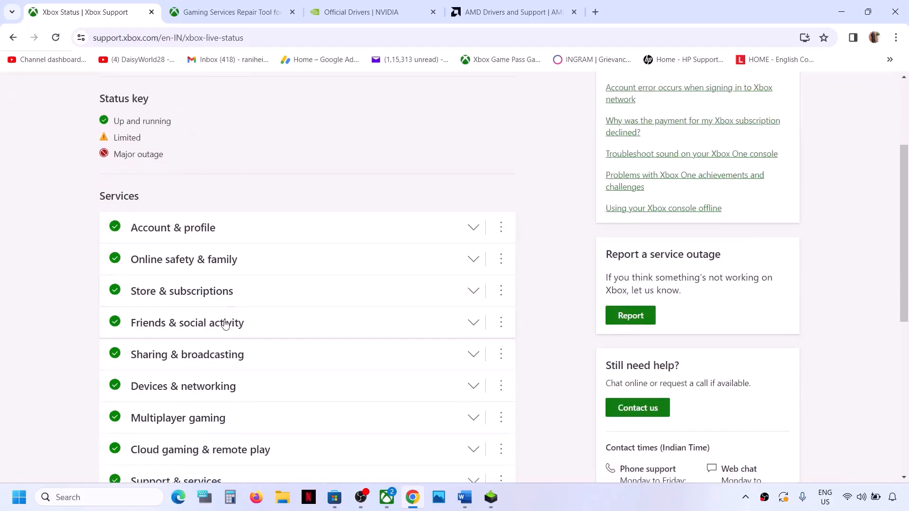
pyautogui.scroll(3, 225, 323)
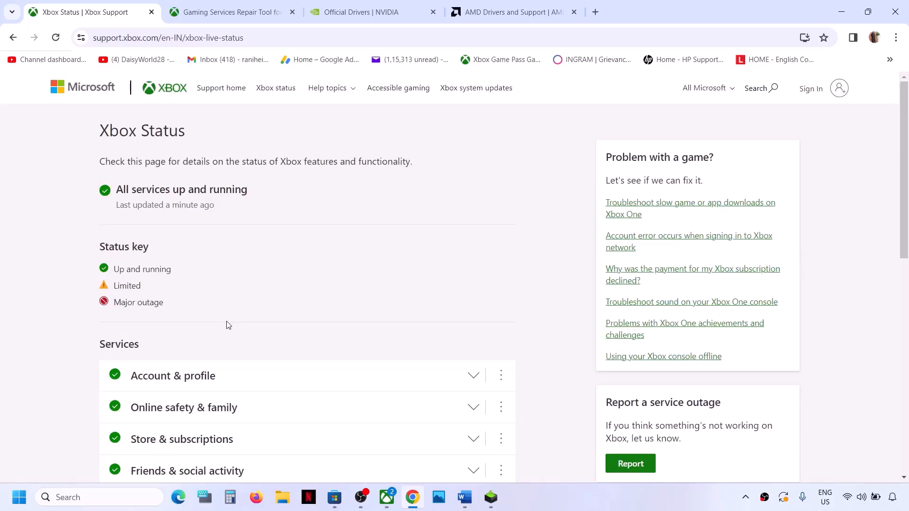
# - Switch to the Xbox Game Pass Game document in Word, maximize it, and delete "mouse" from the Step 1 list of external devices
pyautogui.click(465, 497)
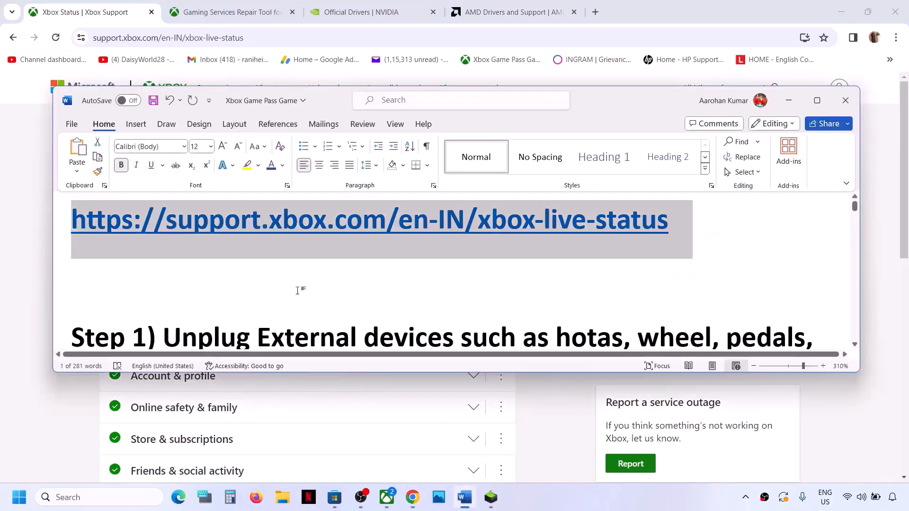
pyautogui.scroll(-2, 272, 292)
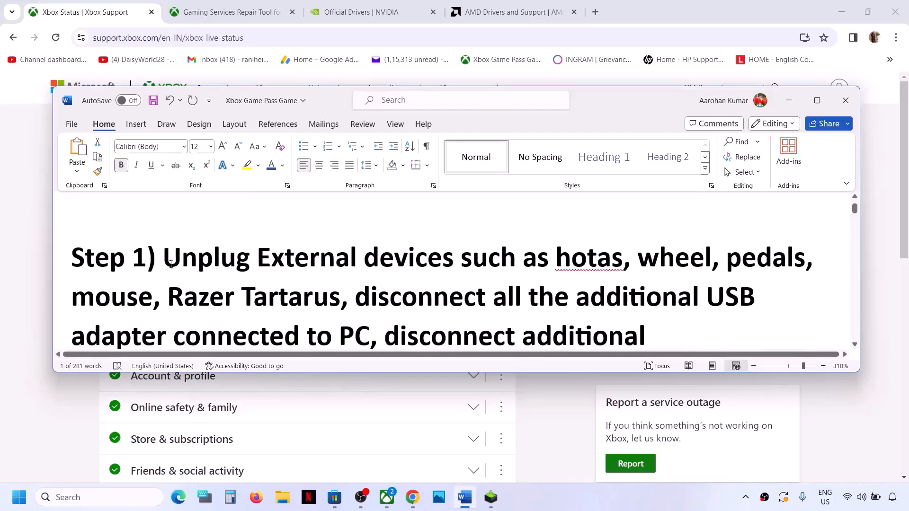
pyautogui.moveTo(164, 263); pyautogui.dragTo(581, 256)
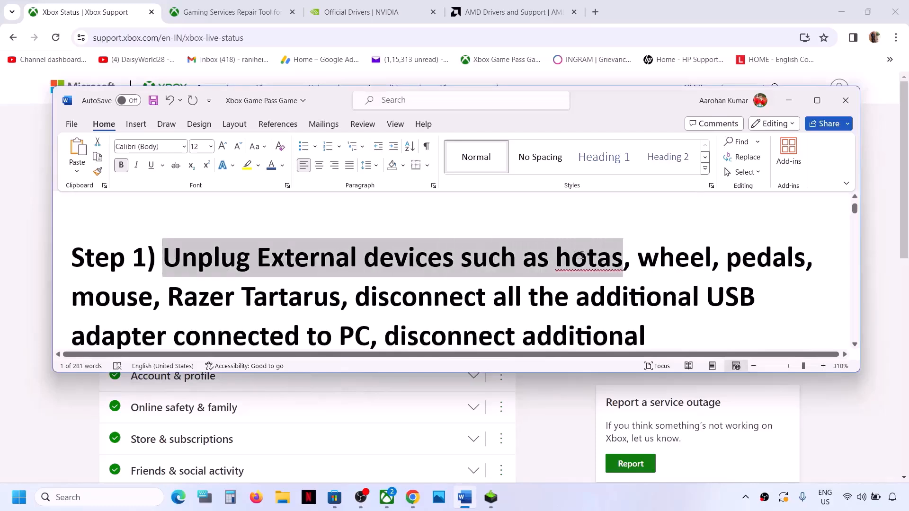
pyautogui.click(817, 100)
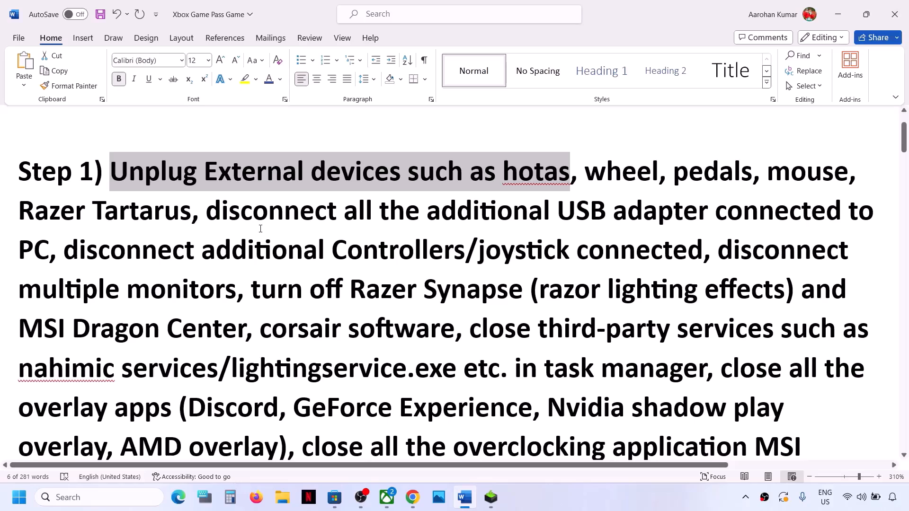
pyautogui.doubleClick(787, 169)
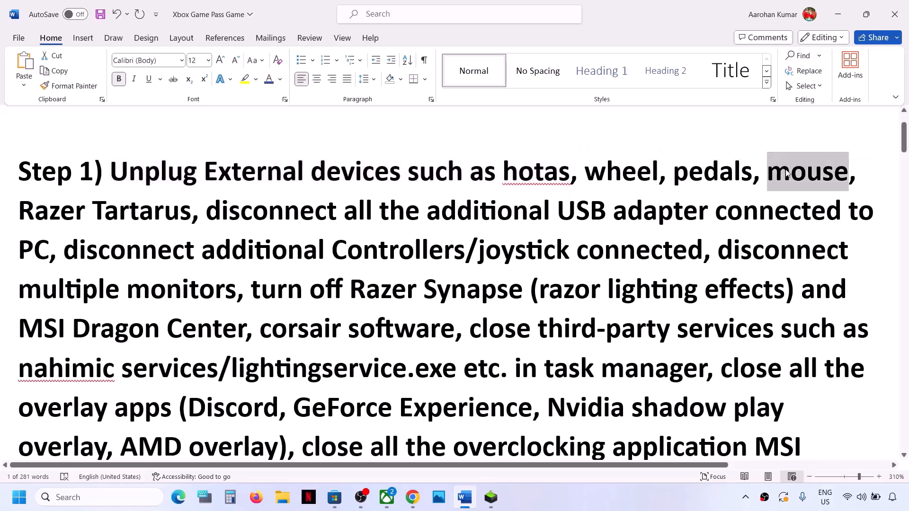
pyautogui.press('BackSpace')
pyautogui.press('BackSpace')
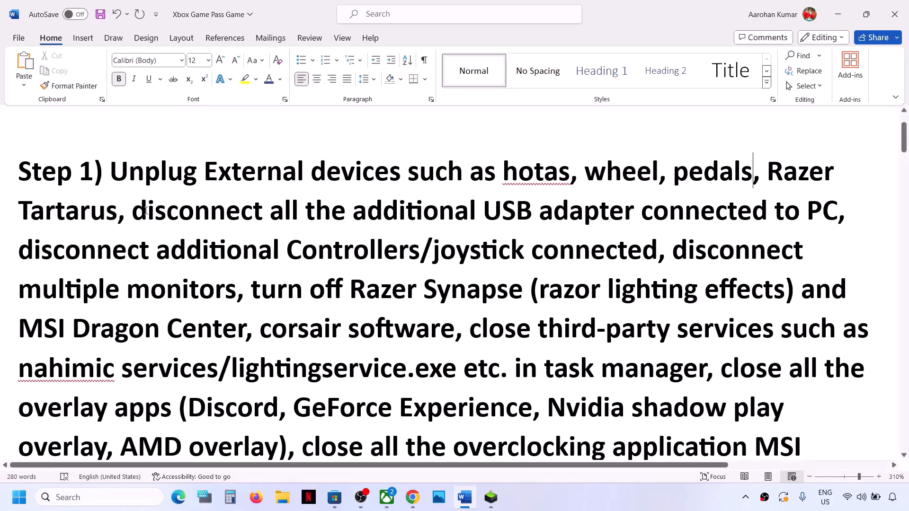
# - Highlight the Step 1 instructions in turn, from disconnecting USB adapters, controllers and multiple monitors to closing third-party services in Task Manager
pyautogui.moveTo(135, 213); pyautogui.dragTo(735, 205)
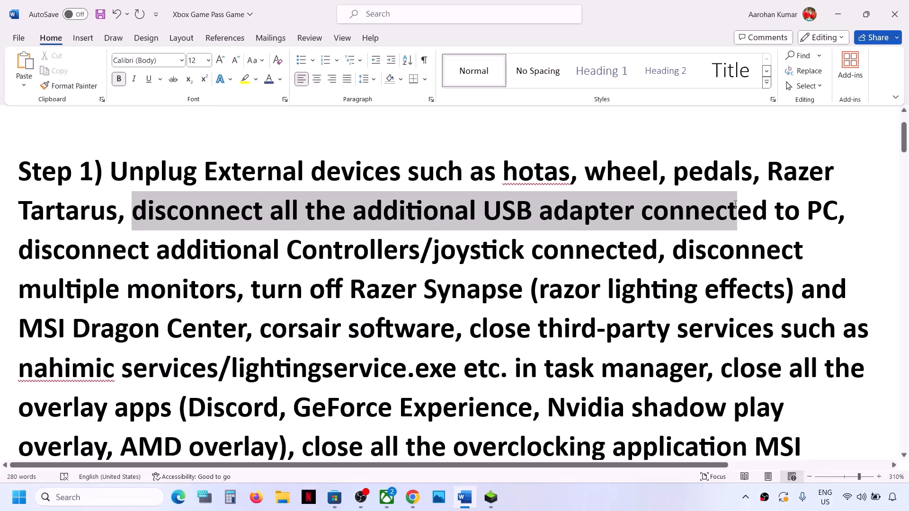
pyautogui.moveTo(735, 204); pyautogui.dragTo(735, 204)
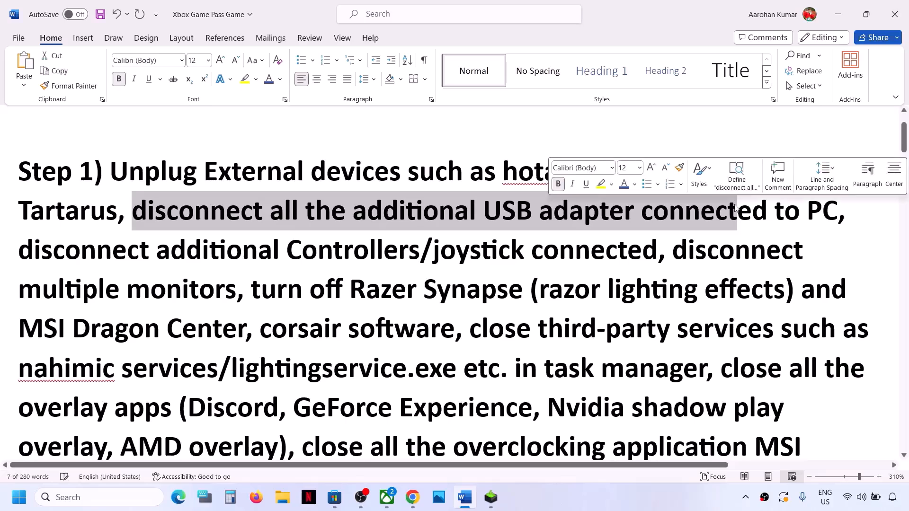
pyautogui.moveTo(24, 255); pyautogui.dragTo(605, 258)
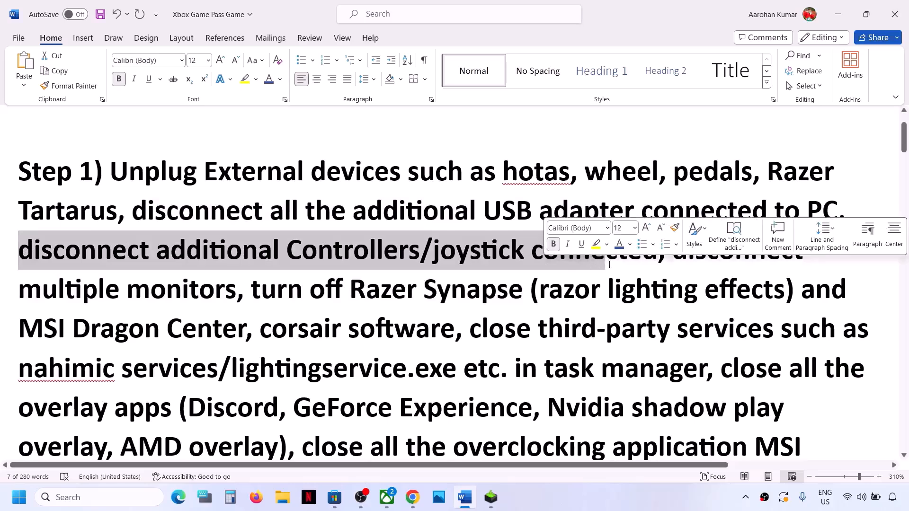
pyautogui.click(64, 263)
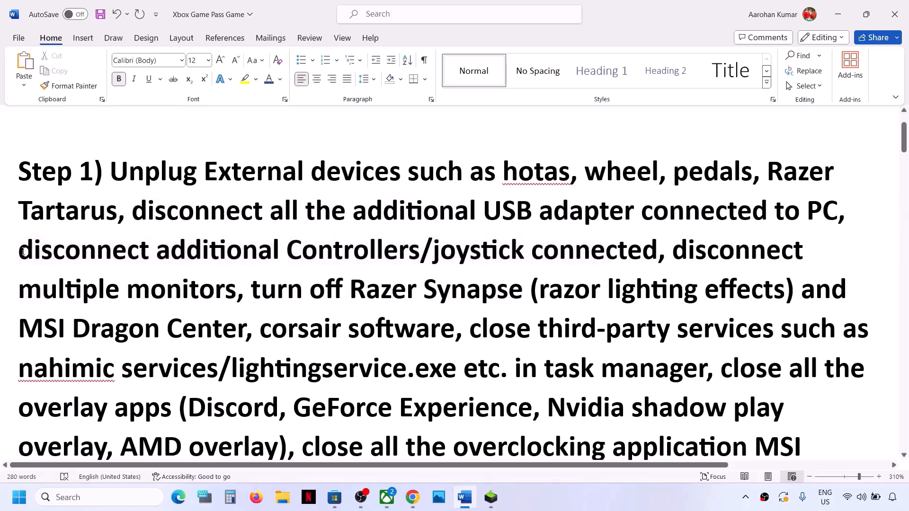
pyautogui.moveTo(23, 252); pyautogui.dragTo(469, 256)
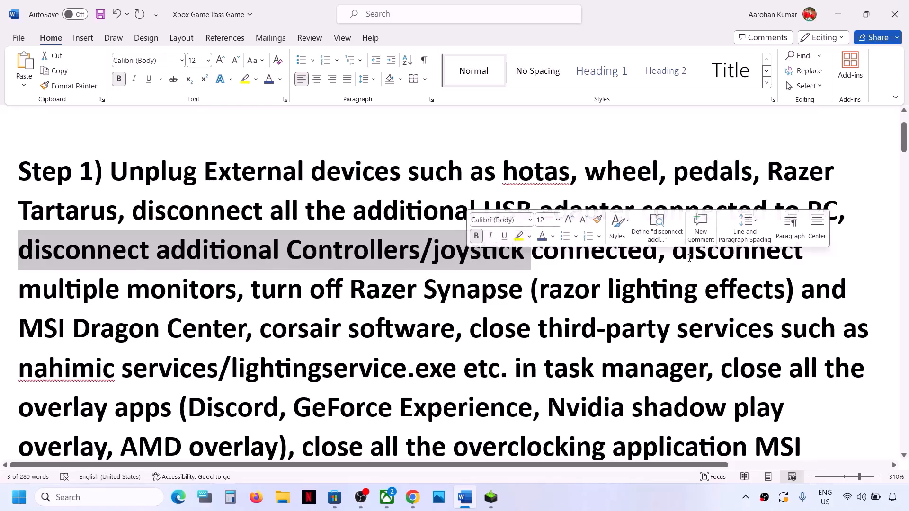
pyautogui.moveTo(672, 256); pyautogui.dragTo(234, 294)
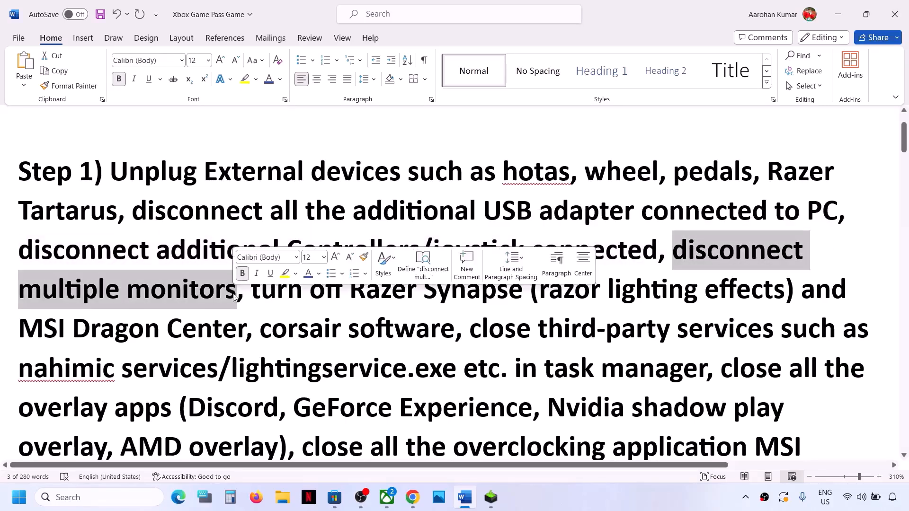
pyautogui.click(234, 293)
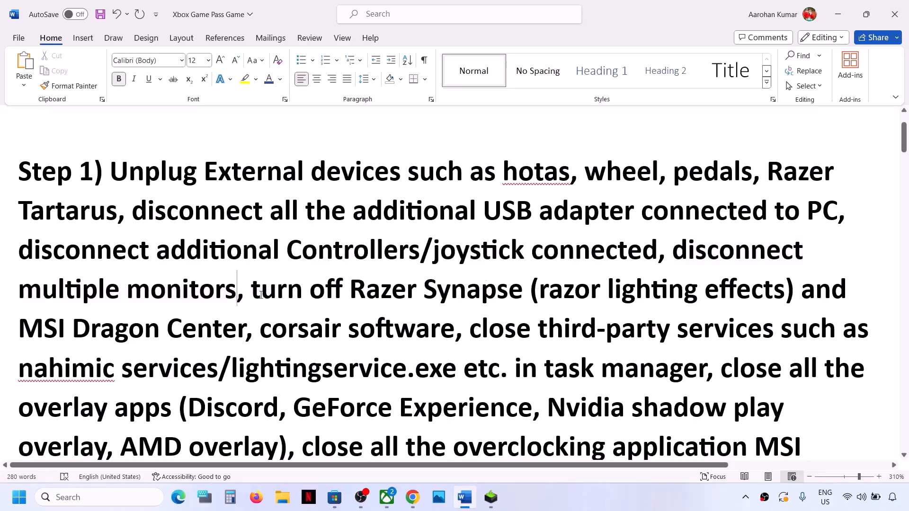
pyautogui.moveTo(253, 293); pyautogui.dragTo(650, 374)
# - Exit the Riot Games and Steam clients running in the background, acknowledge the Riot Client notice, and return to the Word document
pyautogui.click(746, 497)
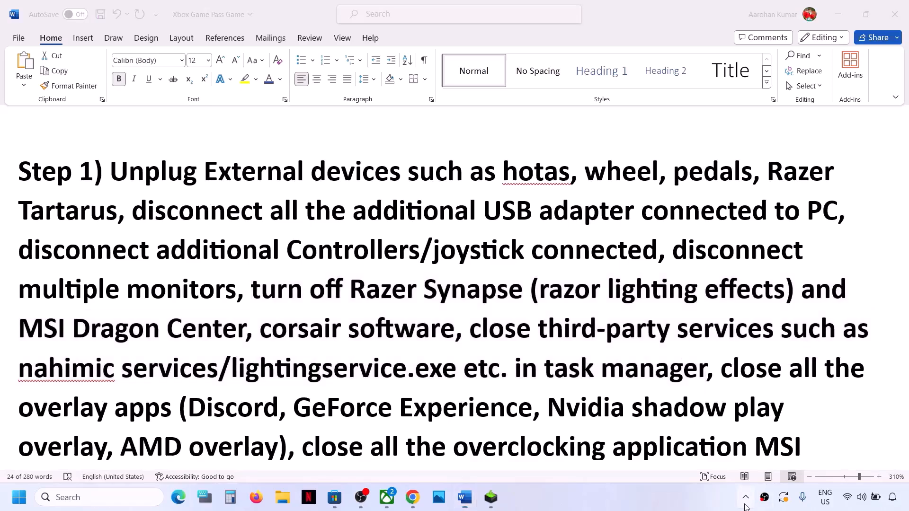
pyautogui.rightClick(771, 437)
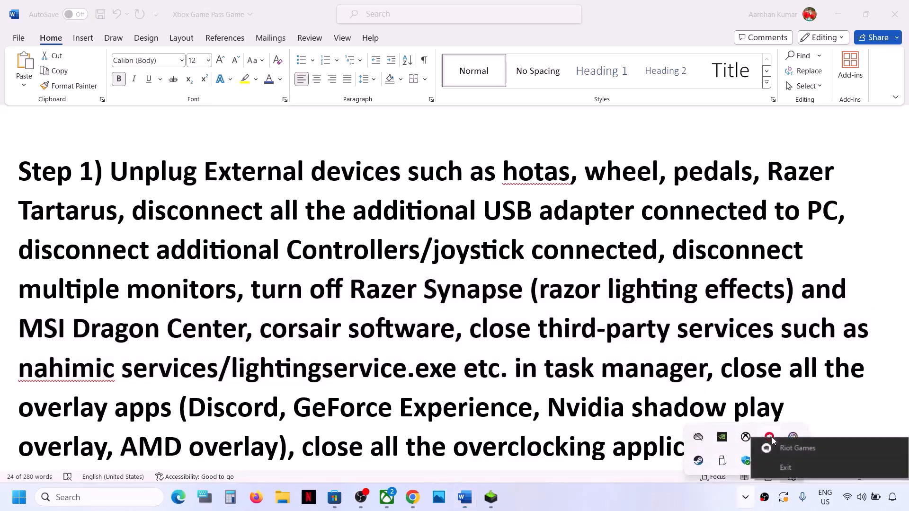
pyautogui.click(785, 468)
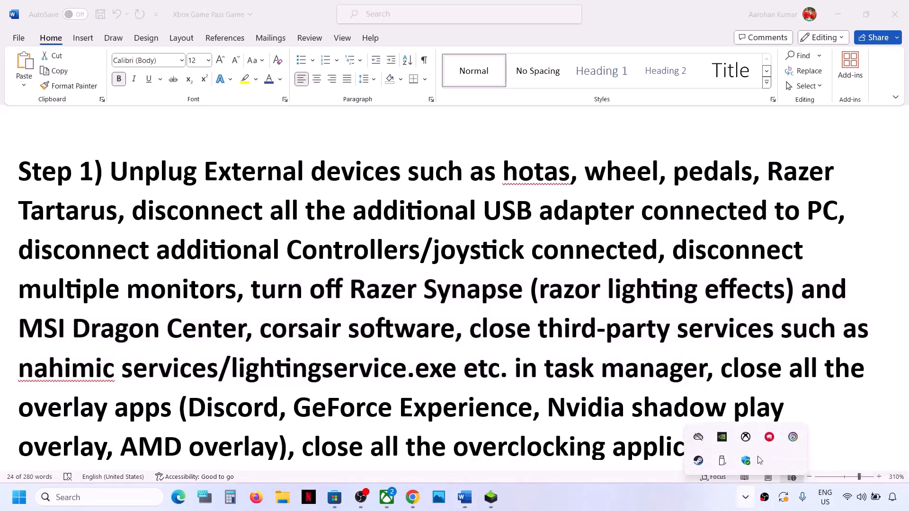
pyautogui.rightClick(699, 461)
pyautogui.click(732, 449)
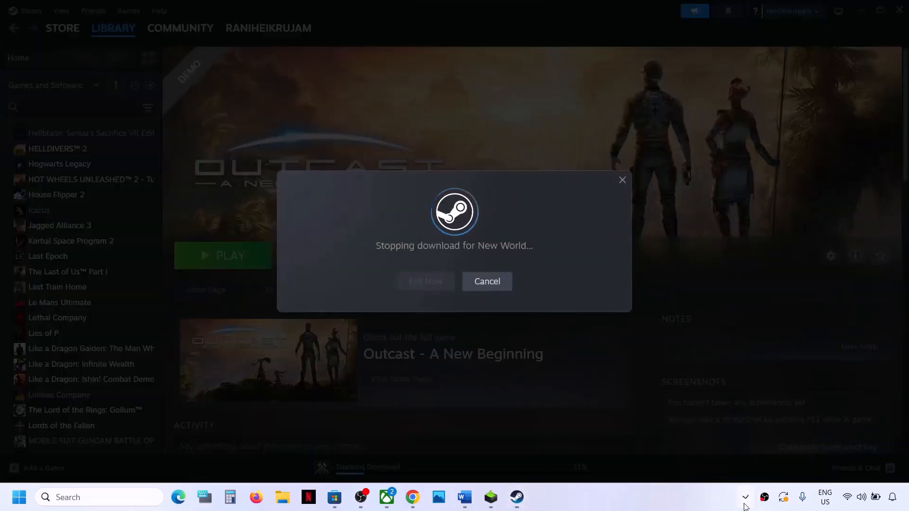
pyautogui.click(746, 502)
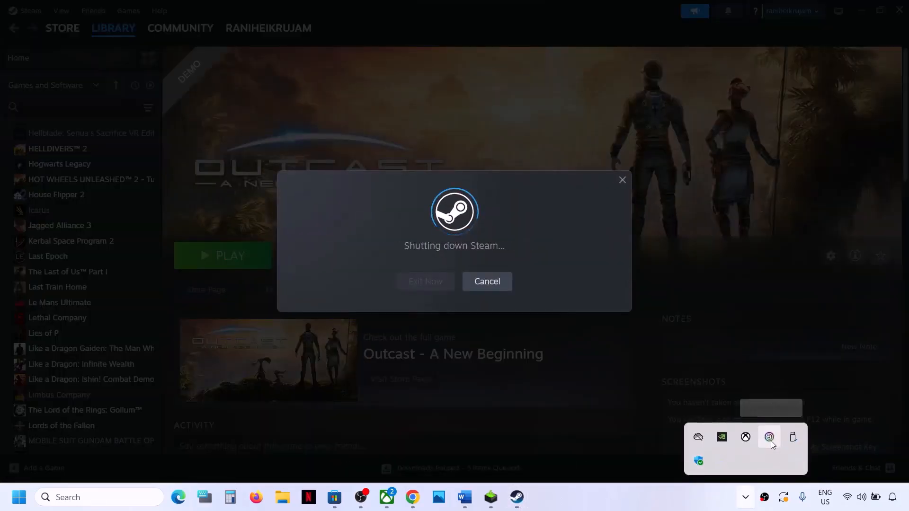
pyautogui.rightClick(793, 436)
pyautogui.click(792, 437)
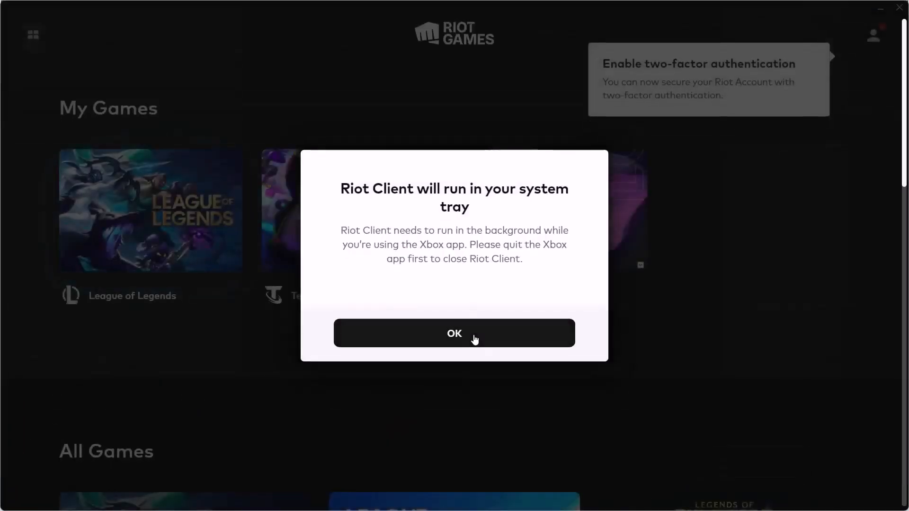
pyautogui.click(472, 335)
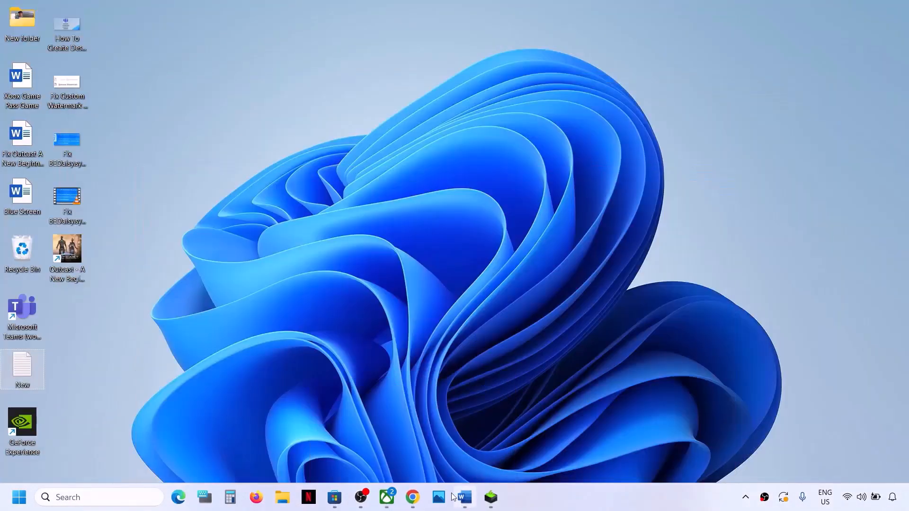
pyautogui.click(387, 497)
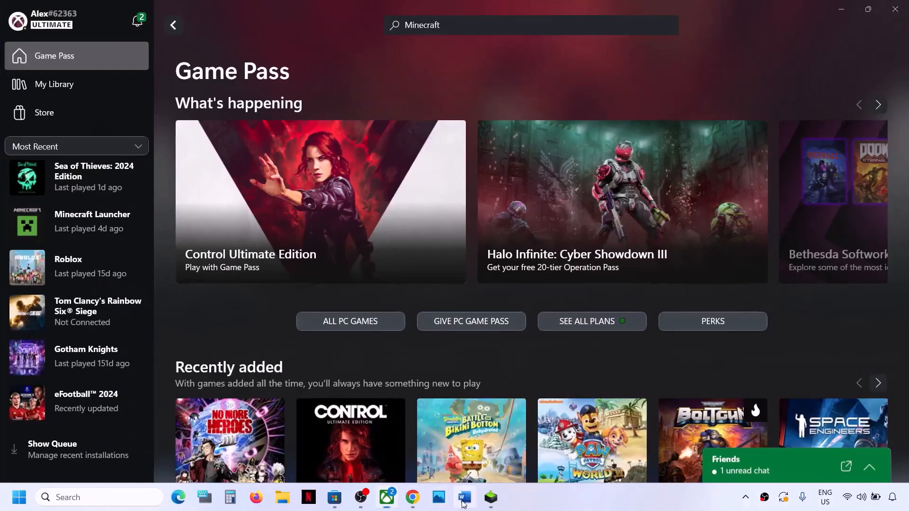
pyautogui.click(465, 497)
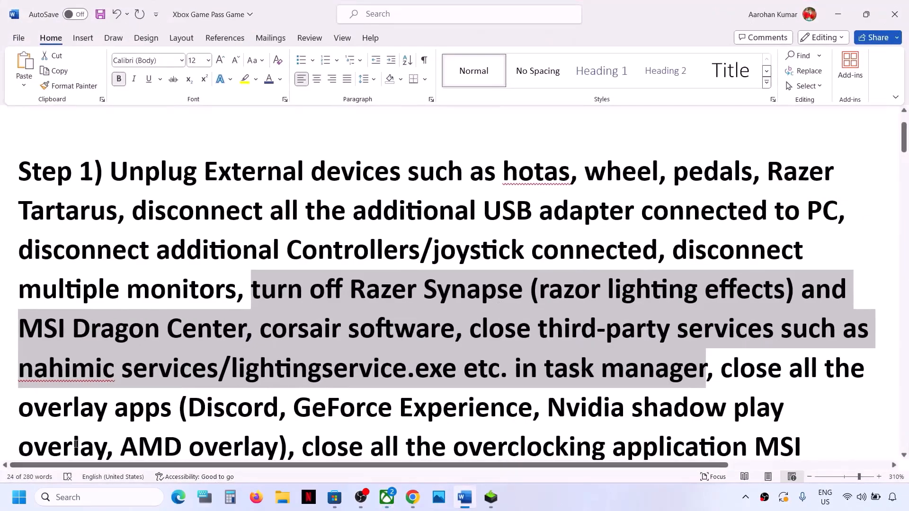
# - Open Task Manager, view the actions available for the OBS Studio process, and return to the Word document
pyautogui.rightClick(19, 497)
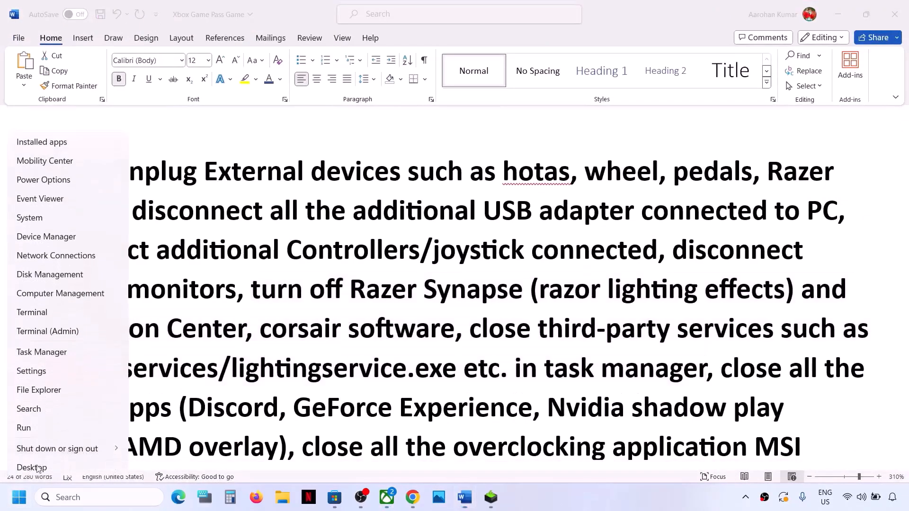
pyautogui.click(43, 351)
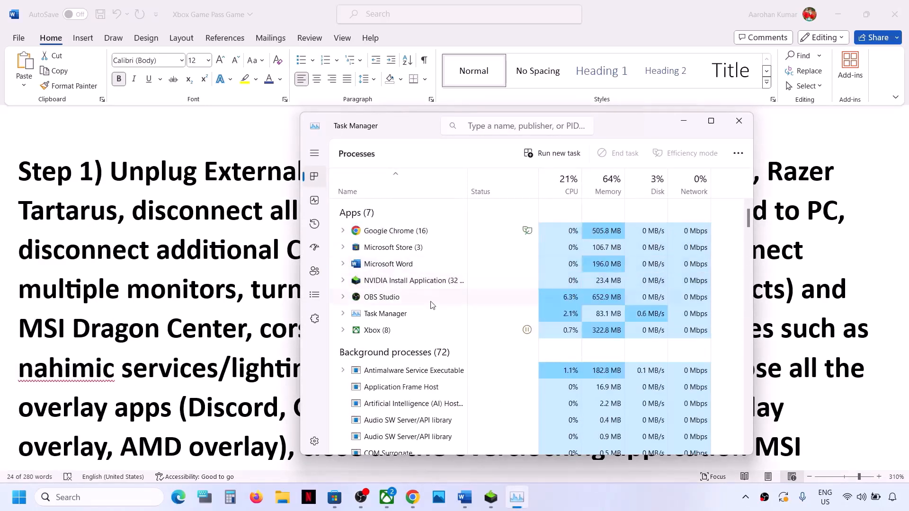
pyautogui.rightClick(405, 298)
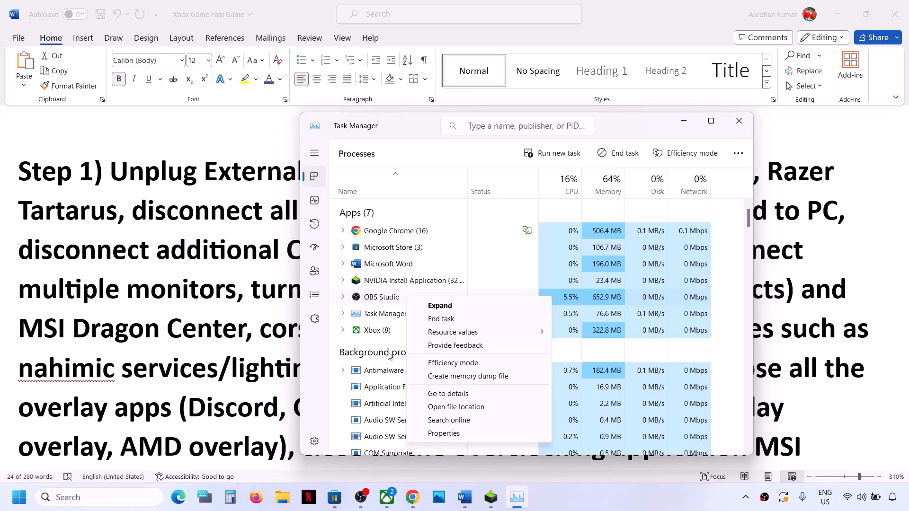
pyautogui.click(254, 351)
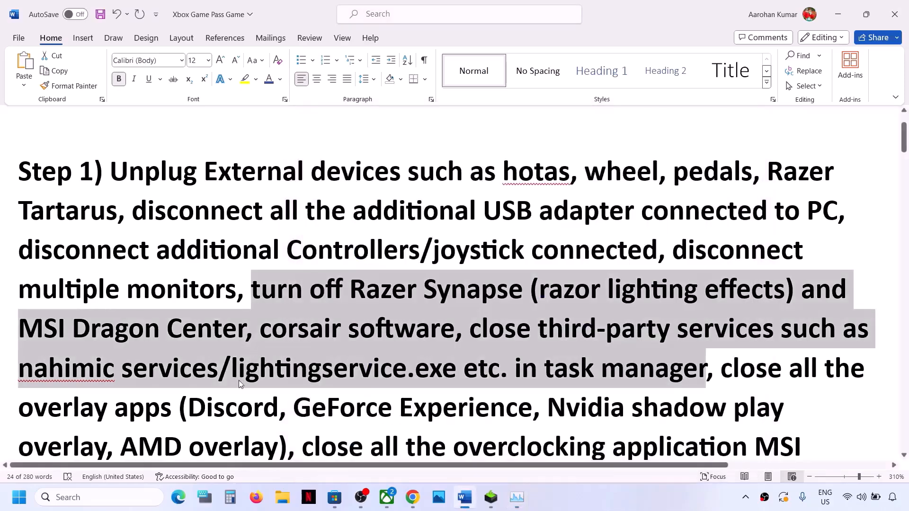
# - Highlight the Step 1 instructions in turn, from closing overlay apps and overclocking applications to performing a clean boot
pyautogui.click(320, 388)
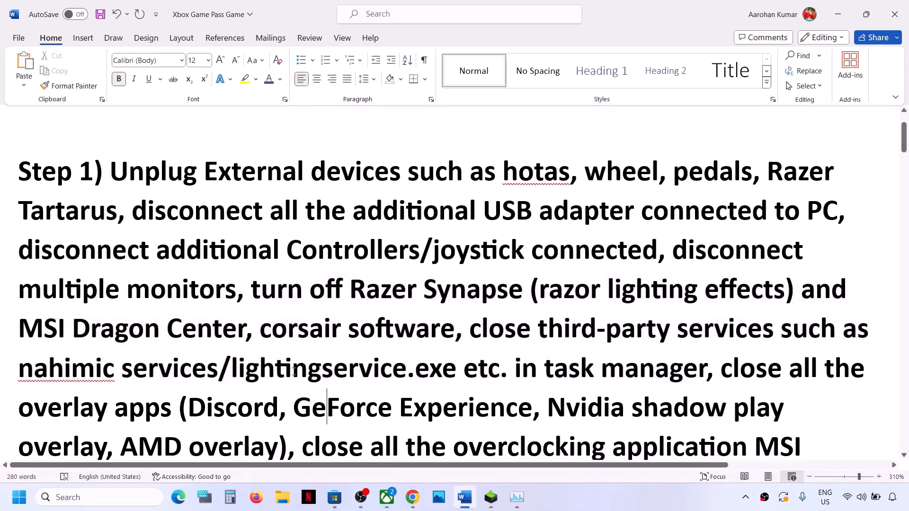
pyautogui.moveTo(294, 372); pyautogui.dragTo(166, 417)
pyautogui.scroll(-2, 166, 417)
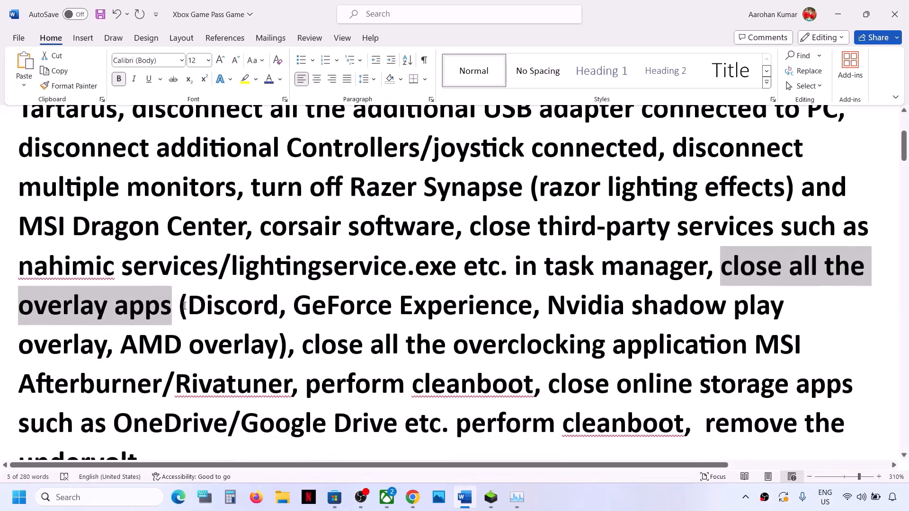
pyautogui.moveTo(186, 305); pyautogui.dragTo(528, 321)
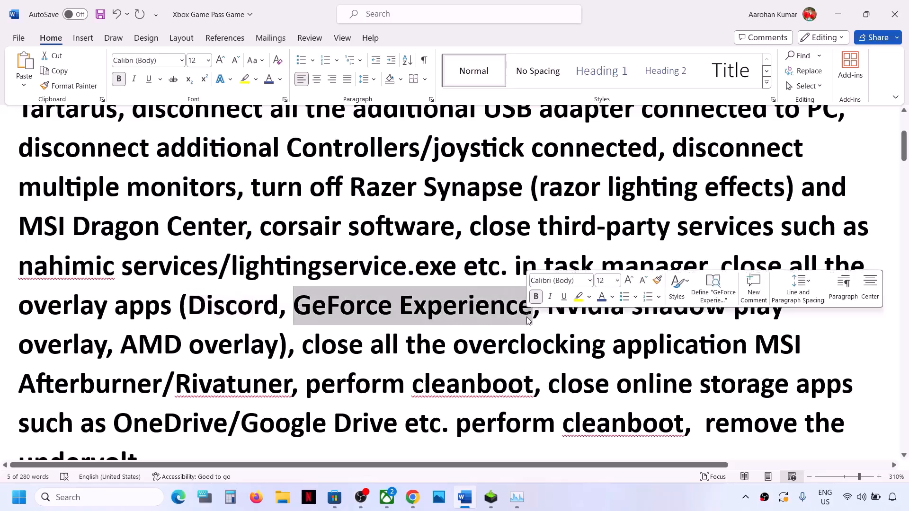
pyautogui.moveTo(727, 265); pyautogui.dragTo(285, 378)
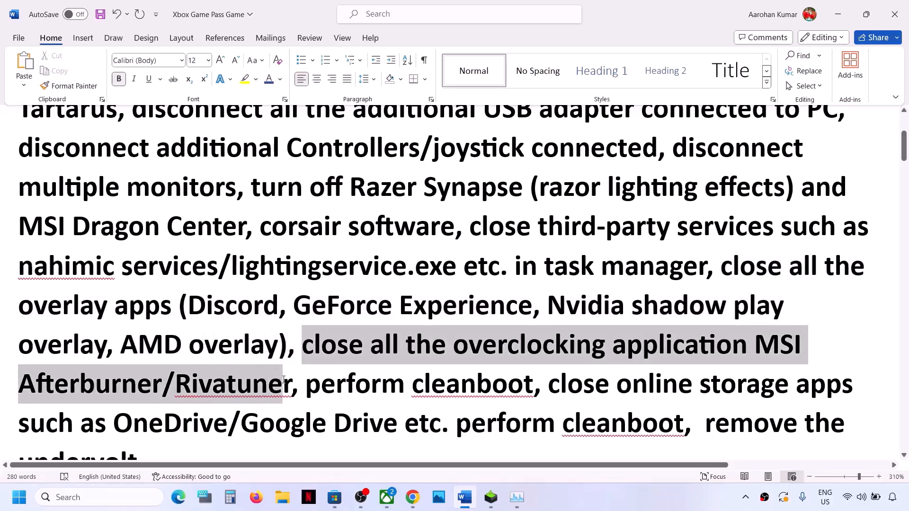
pyautogui.click(580, 307)
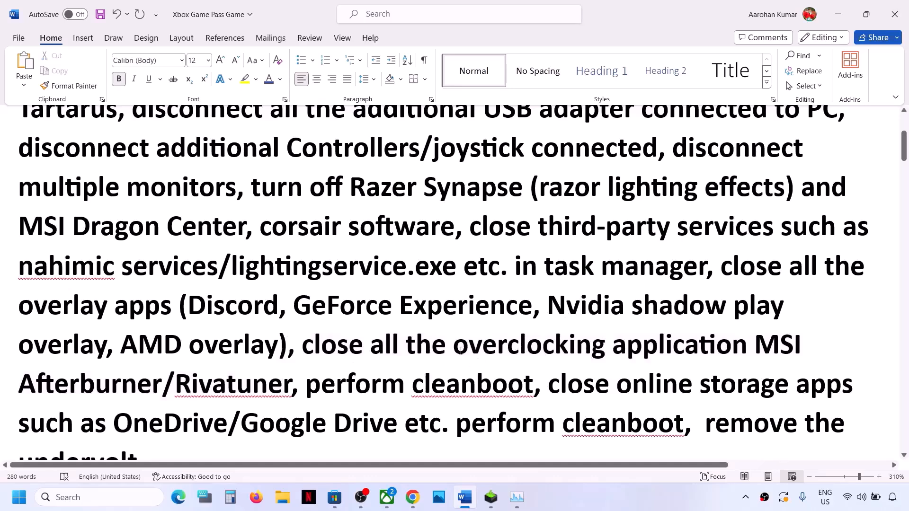
pyautogui.moveTo(460, 350); pyautogui.dragTo(622, 358)
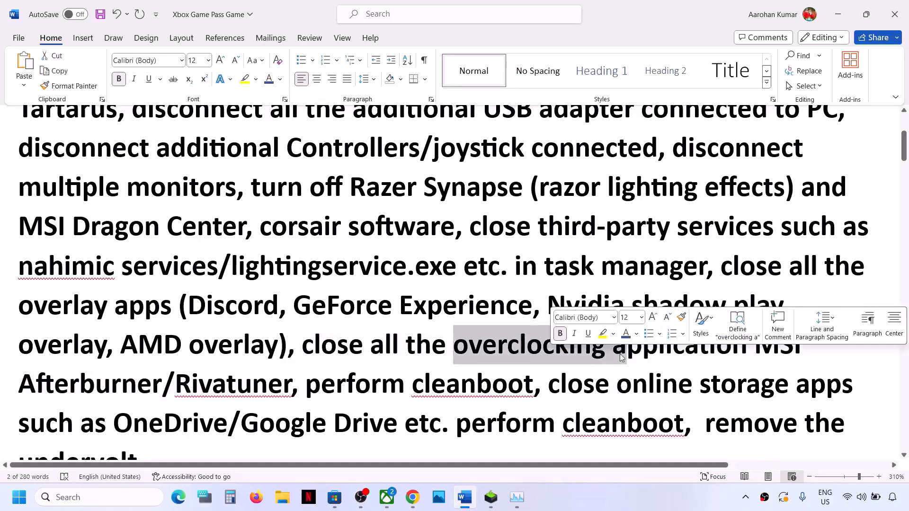
pyautogui.moveTo(307, 392); pyautogui.dragTo(533, 389)
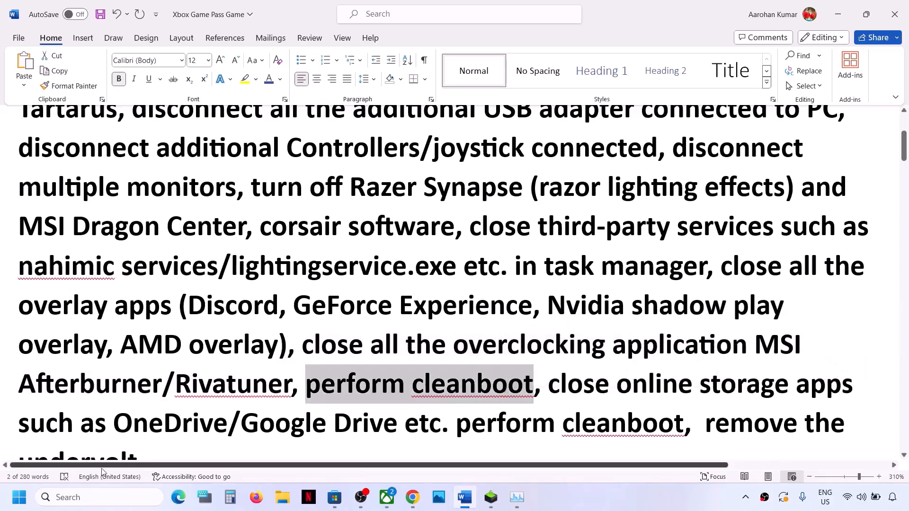
# - Open System Configuration, hide all Microsoft services in the services list, and accept the configuration
pyautogui.click(87, 502)
pyautogui.write('system')
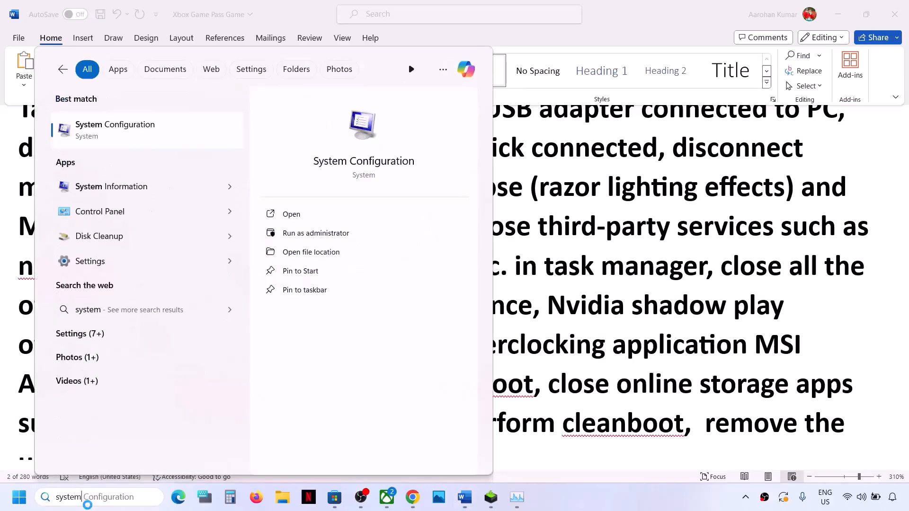
pyautogui.click(135, 497)
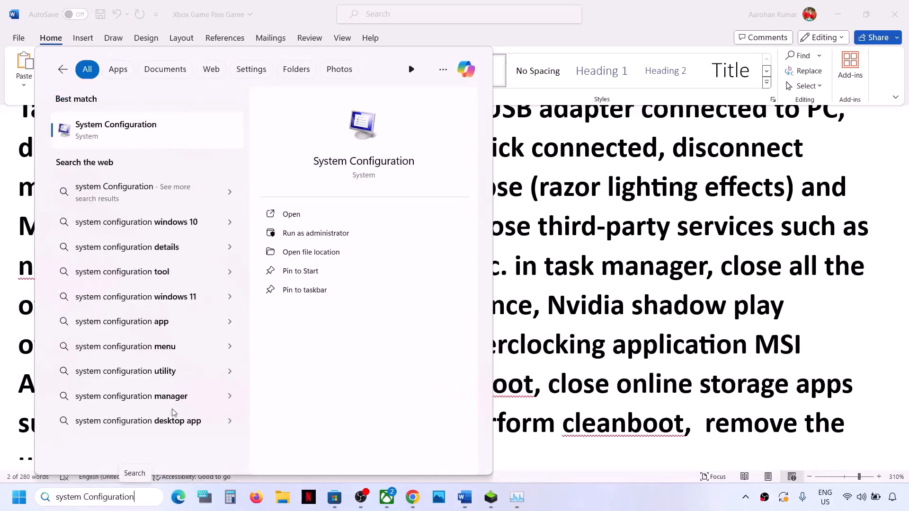
pyautogui.click(120, 138)
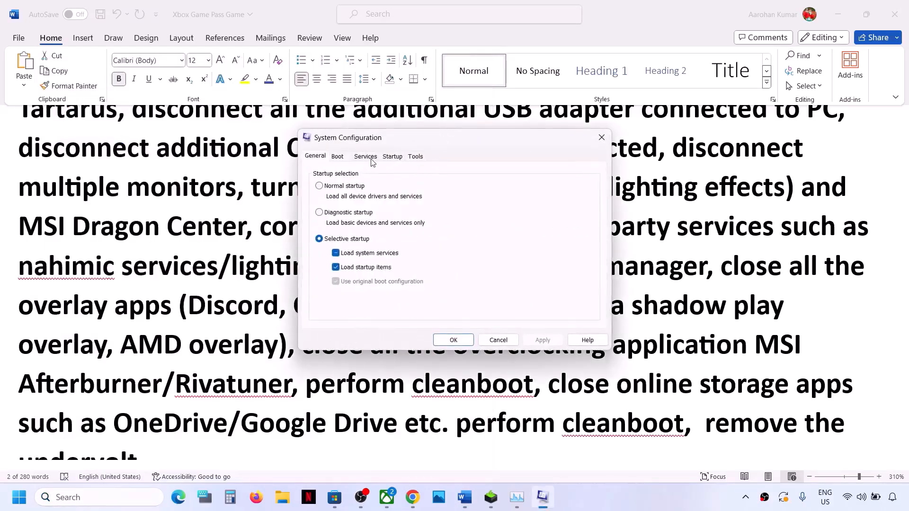
pyautogui.click(366, 157)
pyautogui.click(312, 320)
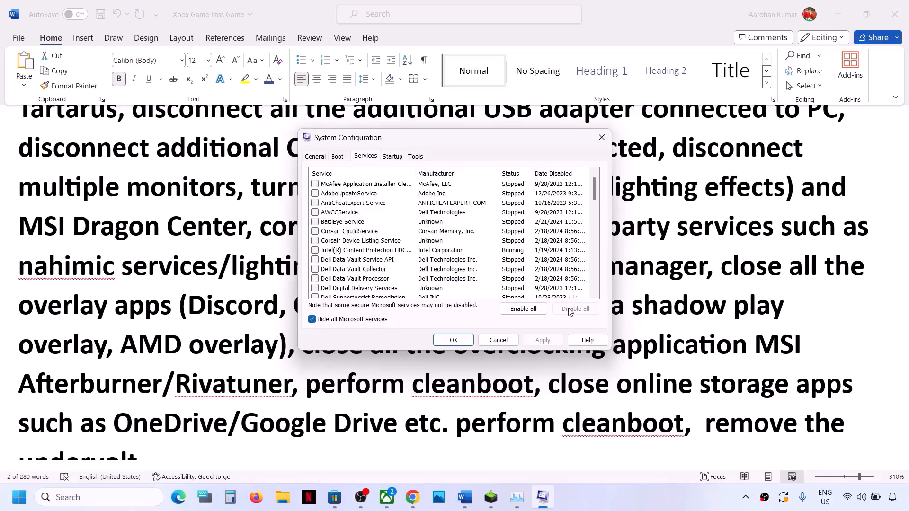
pyautogui.click(456, 342)
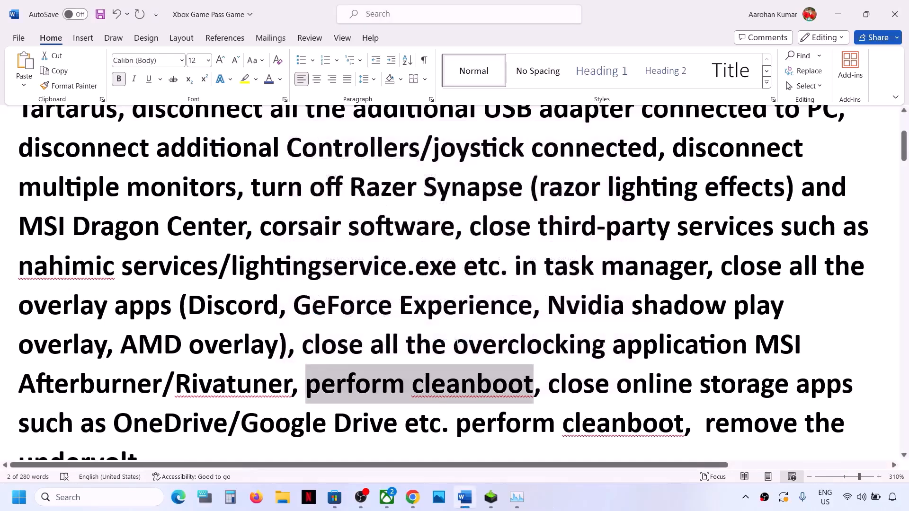
# - Highlight the instruction to close online storage apps, and quit OneDrive running in the background
pyautogui.scroll(-2, 456, 344)
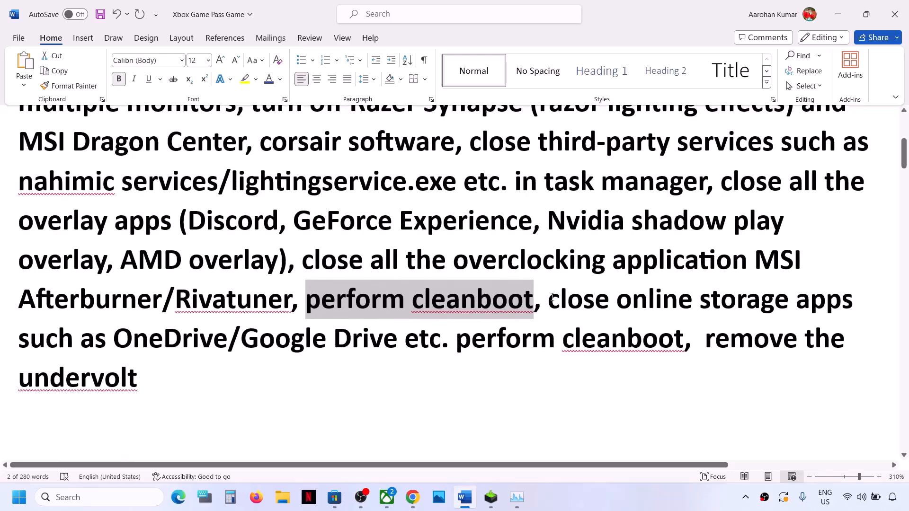
pyautogui.moveTo(551, 299); pyautogui.dragTo(212, 336)
pyautogui.click(746, 497)
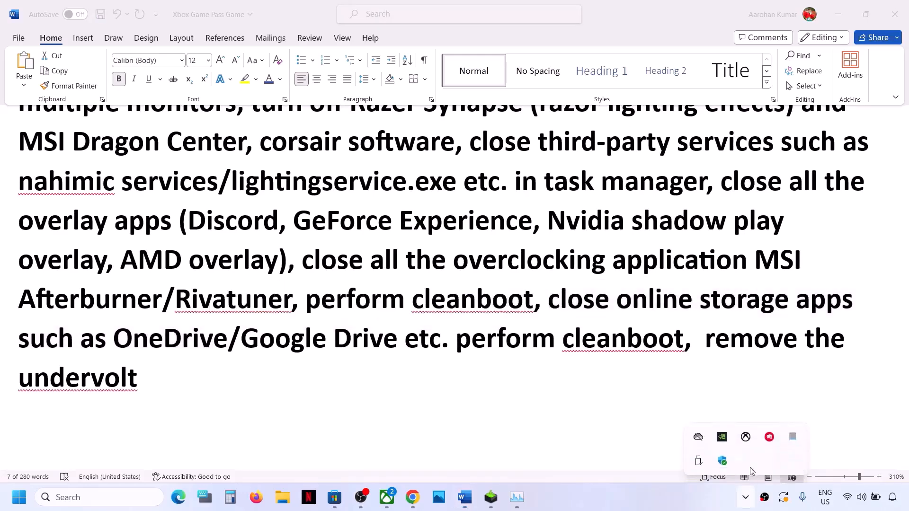
pyautogui.rightClick(698, 438)
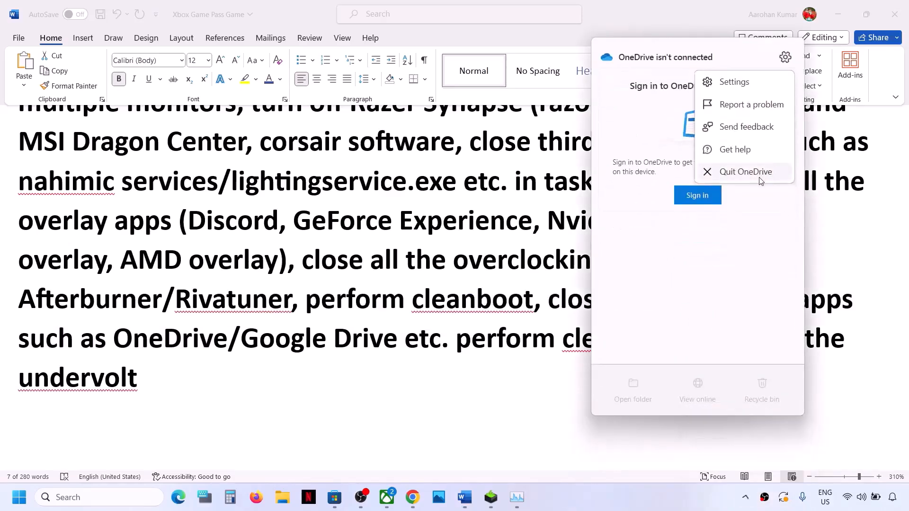
pyautogui.click(745, 171)
pyautogui.click(442, 259)
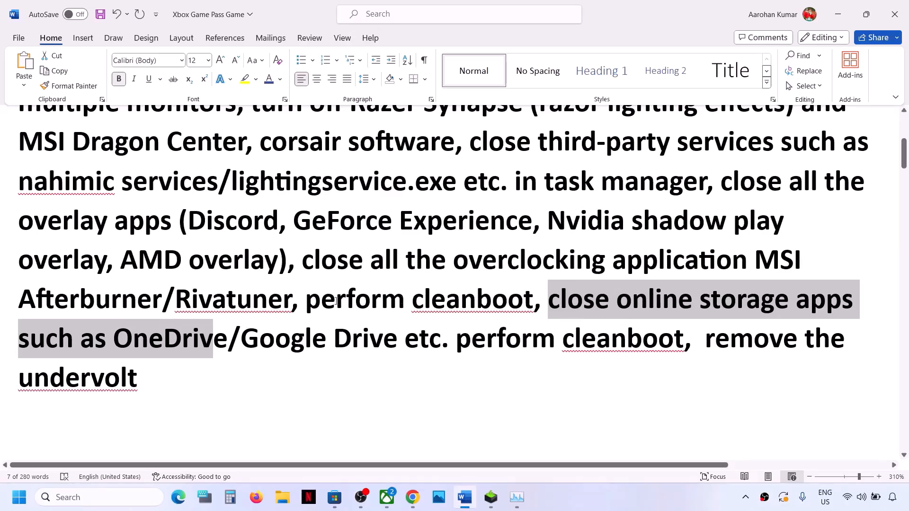
# - Highlight the remaining Step 1 instructions on performing a clean boot and removing the undervolt
pyautogui.moveTo(336, 302); pyautogui.dragTo(530, 303)
pyautogui.moveTo(713, 339); pyautogui.dragTo(798, 375)
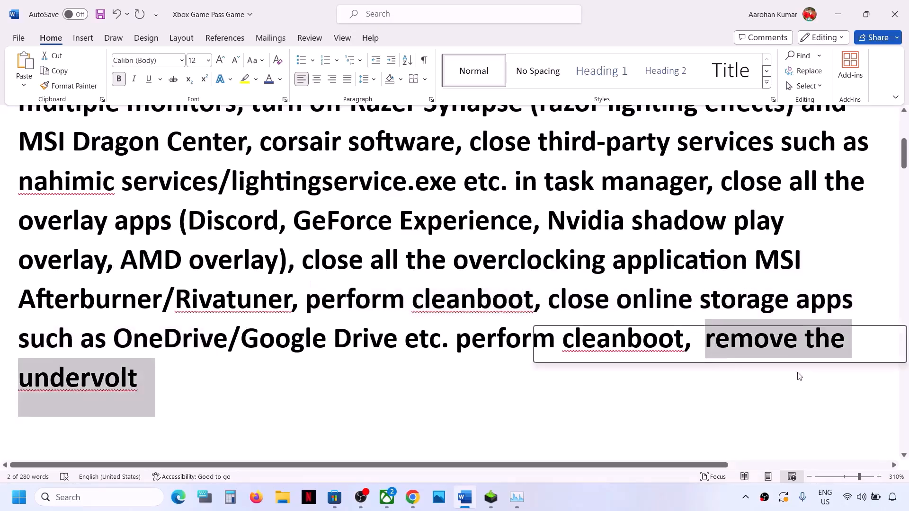
pyautogui.click(444, 340)
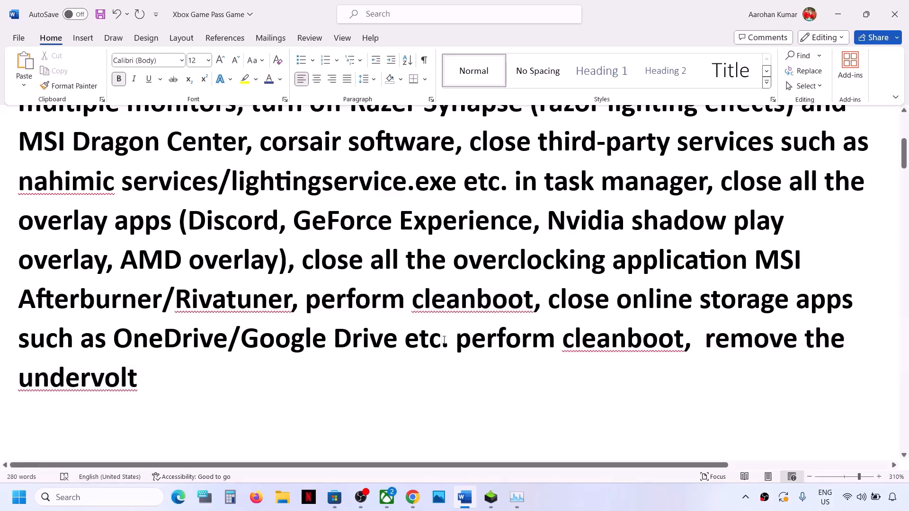
pyautogui.scroll(-5, 444, 340)
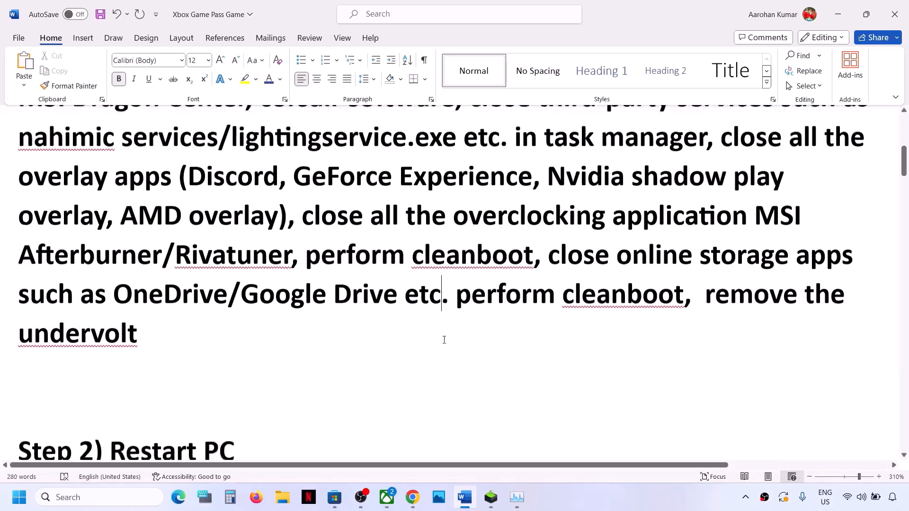
pyautogui.scroll(1, 443, 339)
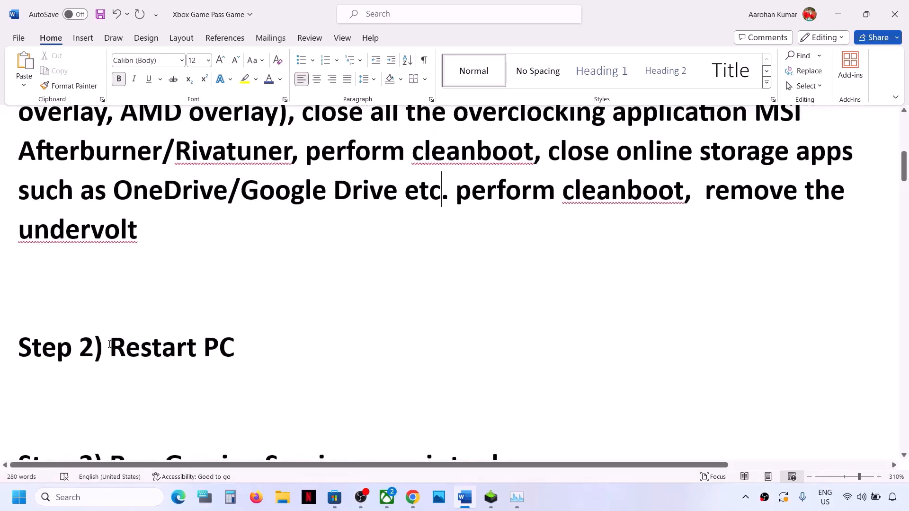
# - Highlight the Step 2 instruction "Restart PC", view the Windows power options without choosing one, and return to the document
pyautogui.moveTo(109, 344); pyautogui.dragTo(239, 348)
pyautogui.scroll(4, 202, 216)
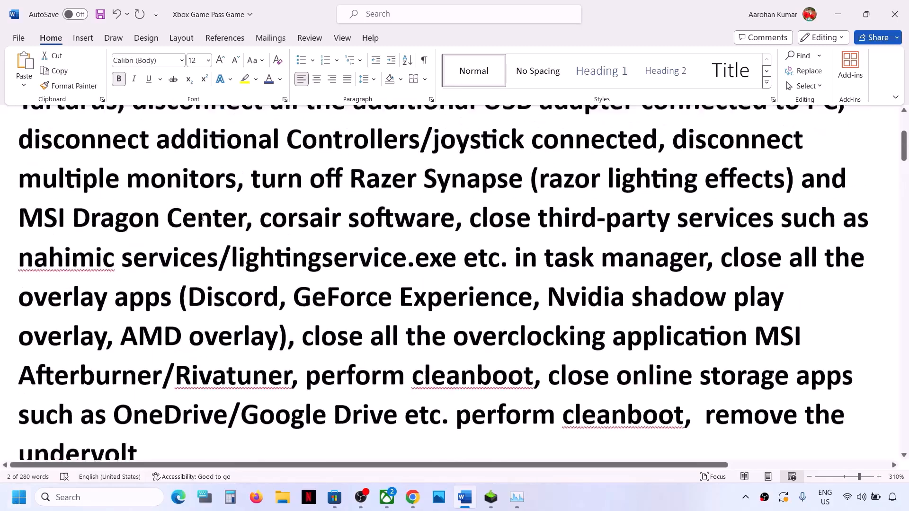
pyautogui.scroll(-5, 262, 230)
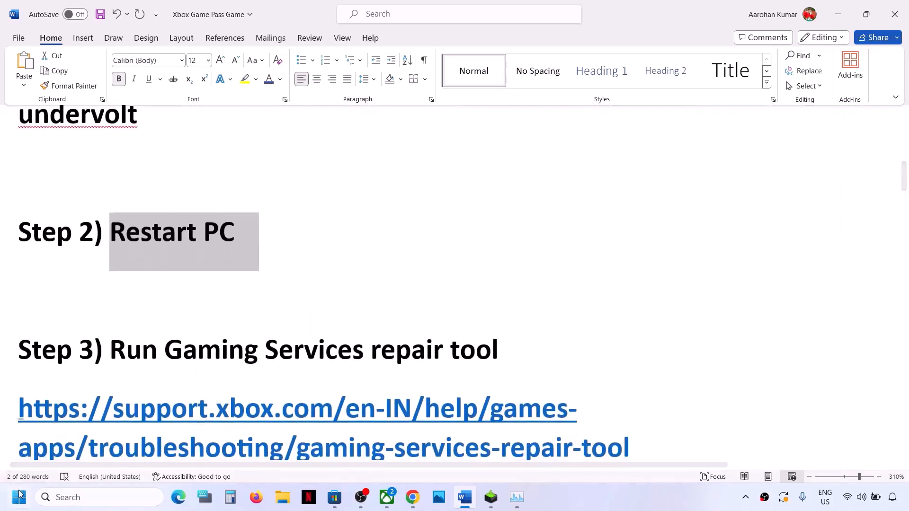
pyautogui.click(19, 496)
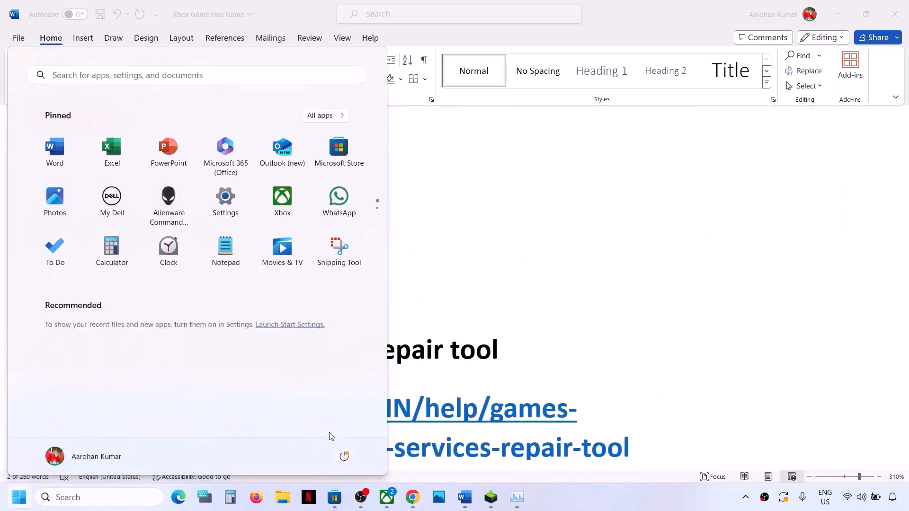
pyautogui.click(344, 457)
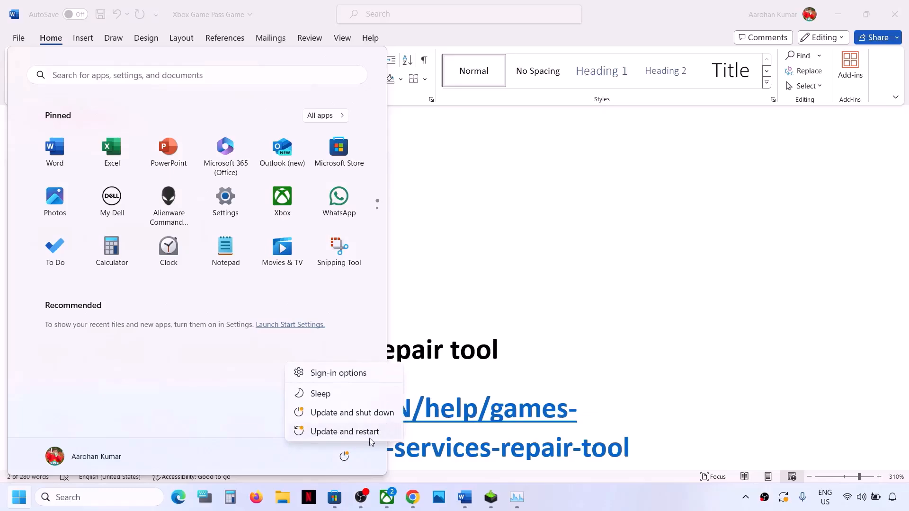
pyautogui.click(593, 330)
pyautogui.click(593, 330)
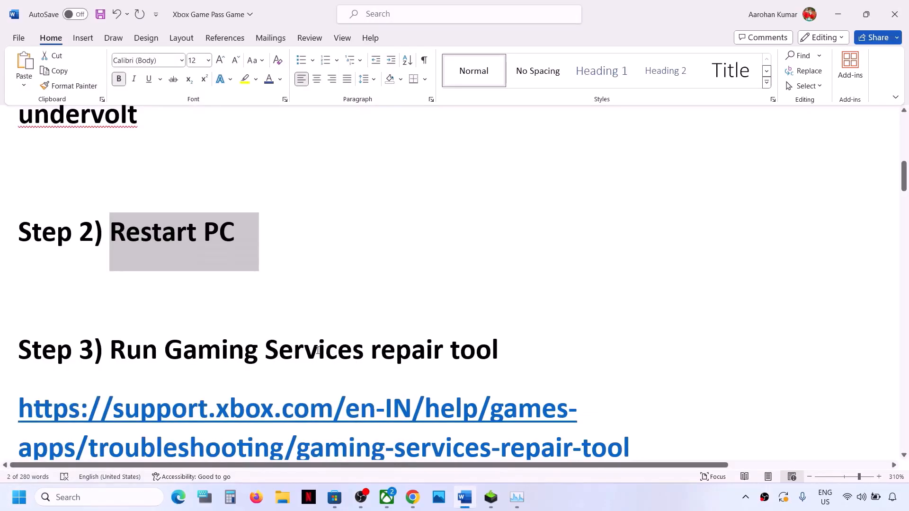
# - Highlight the Step 3 support link and switch to the Gaming Services Repair Tool for PC page in Chrome
pyautogui.scroll(-2, 318, 350)
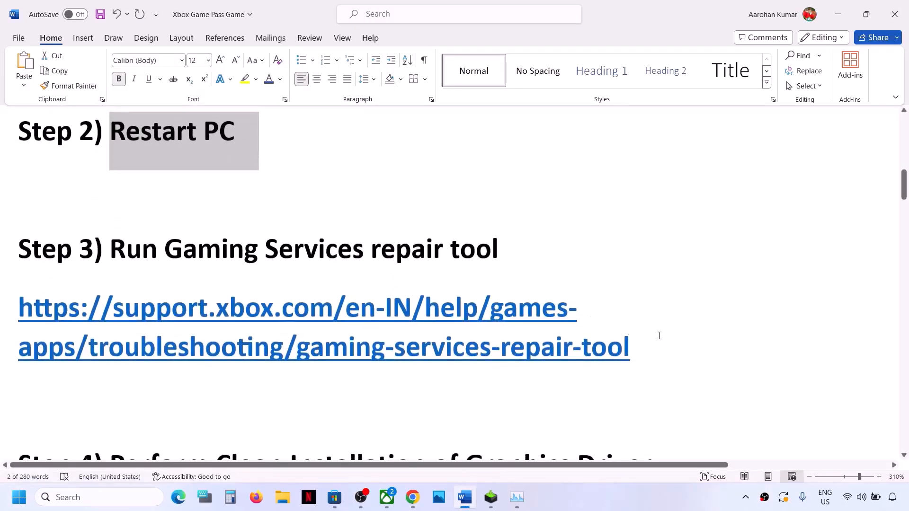
pyautogui.moveTo(641, 344); pyautogui.dragTo(146, 297)
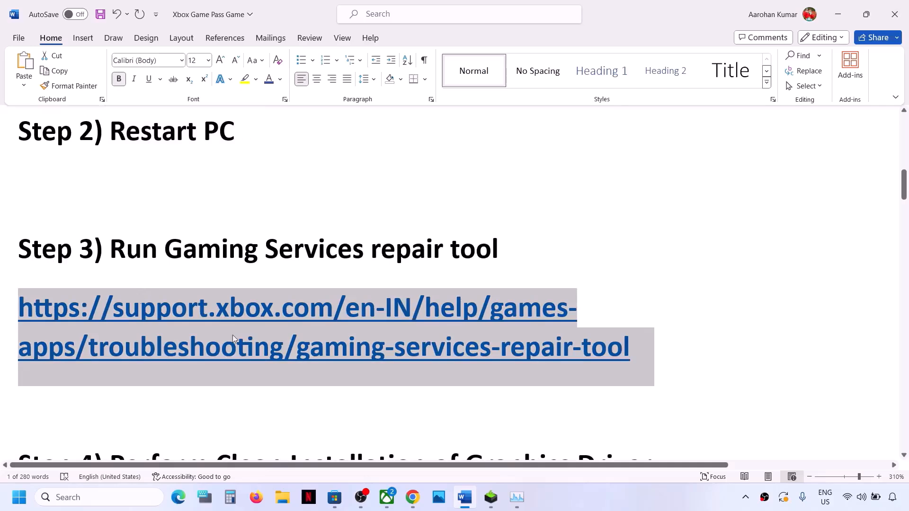
pyautogui.click(412, 497)
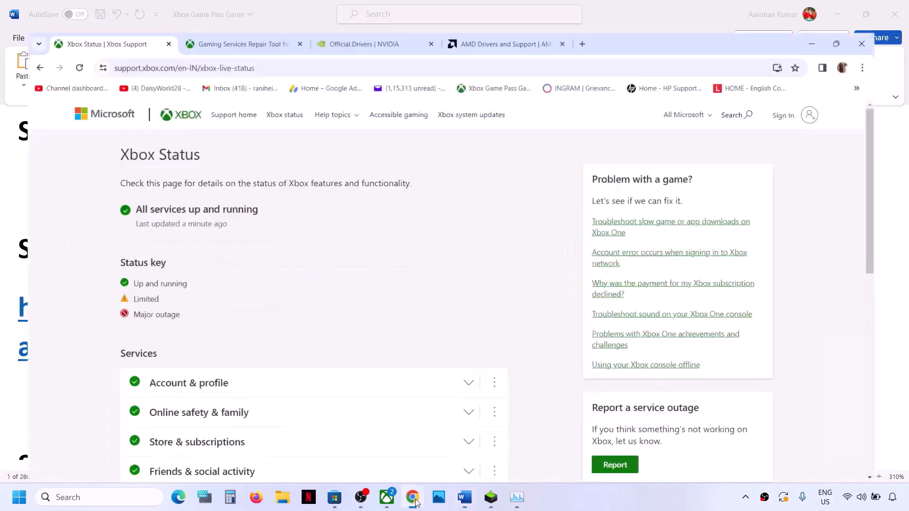
pyautogui.click(232, 25)
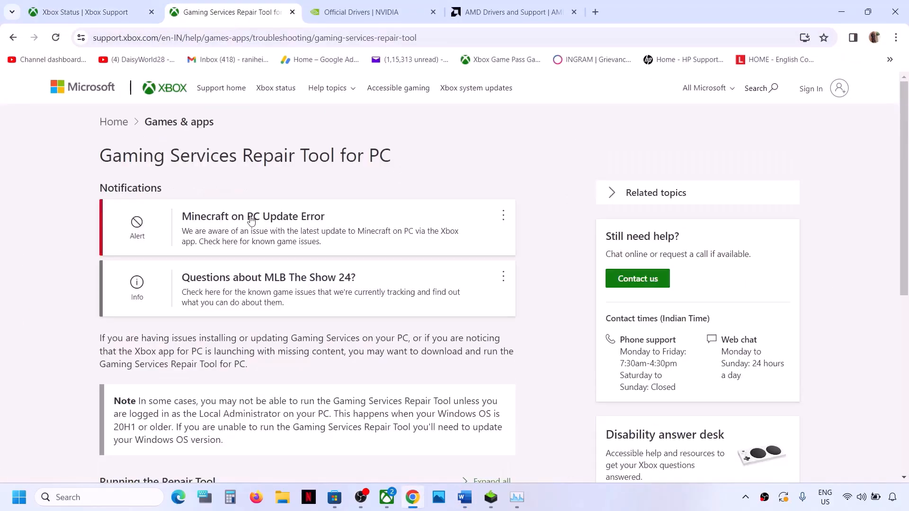
# - Download the Gaming Services Repair Tool from the Downloadable version section and run GamingRepairTool.exe
pyautogui.scroll(-5, 251, 220)
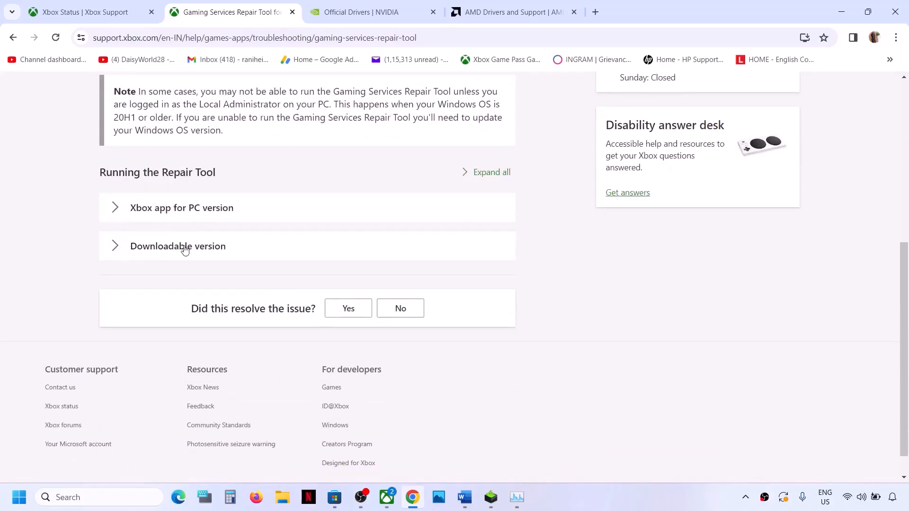
pyautogui.click(115, 246)
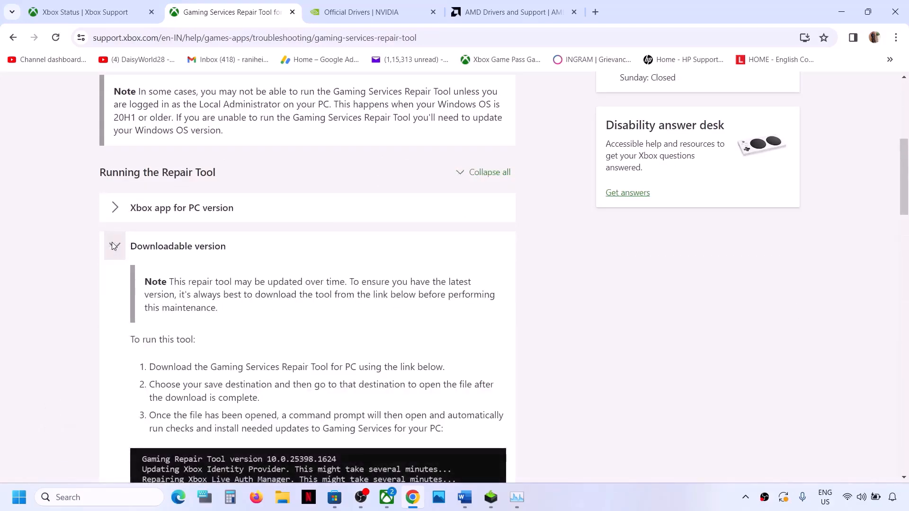
pyautogui.scroll(-3, 239, 301)
pyautogui.scroll(-5, 239, 301)
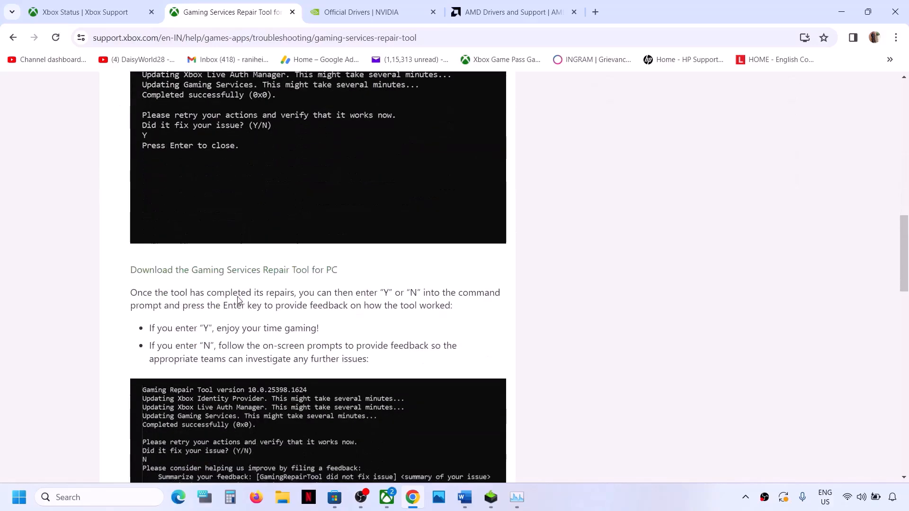
pyautogui.click(296, 273)
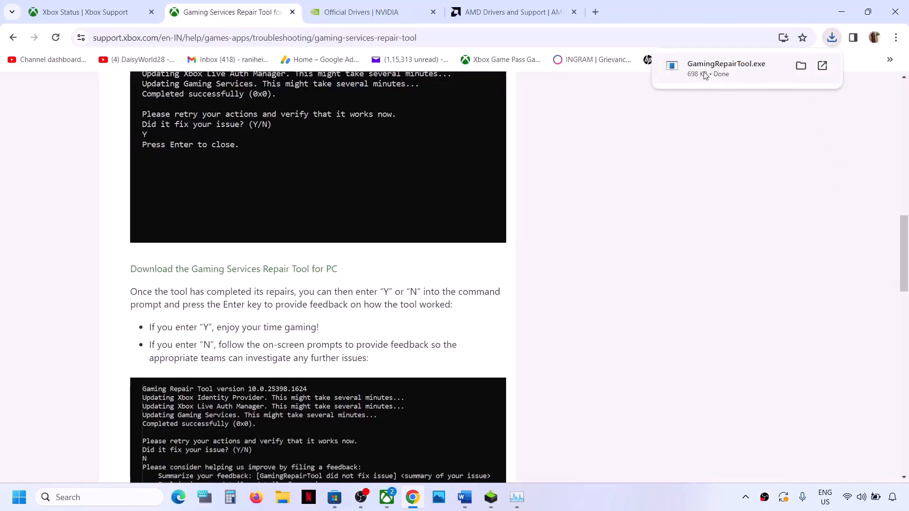
pyautogui.click(705, 74)
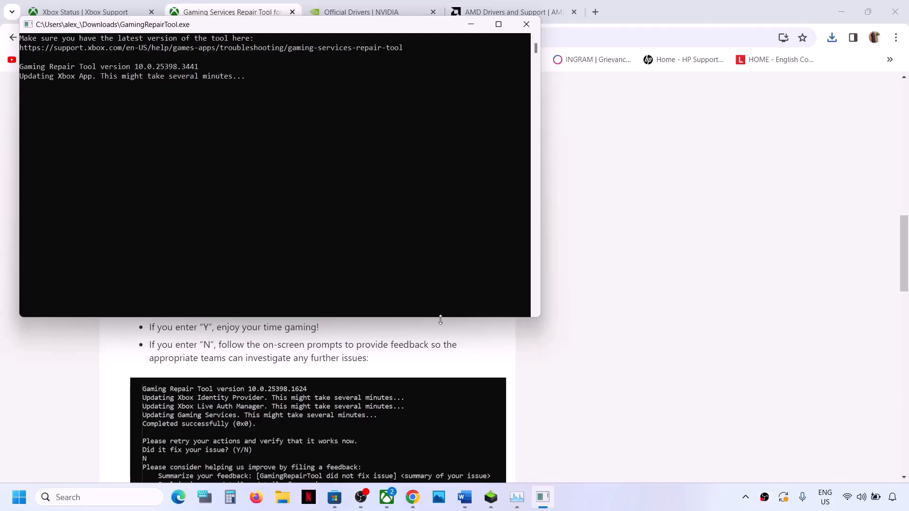
pyautogui.click(595, 404)
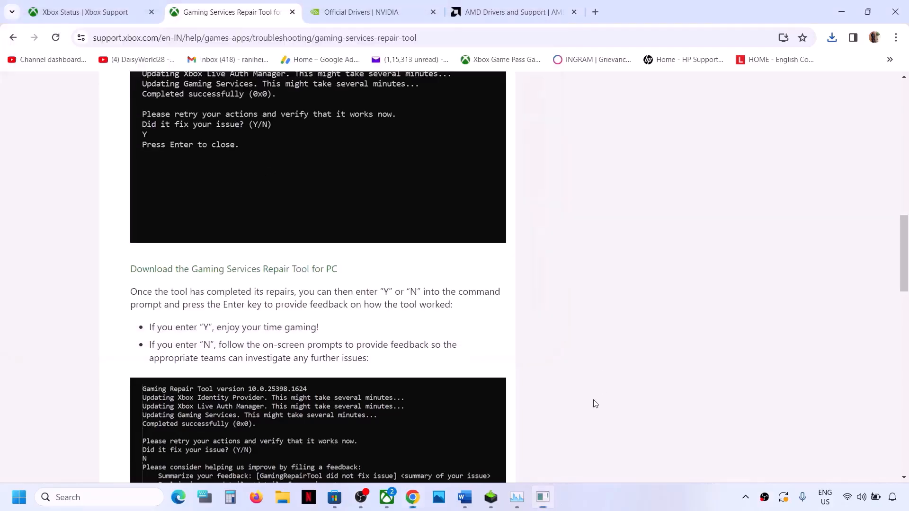
# - Switch to the Xbox app and start repairing with the Gaming Services Repair Tool from Xbox Support
pyautogui.click(386, 507)
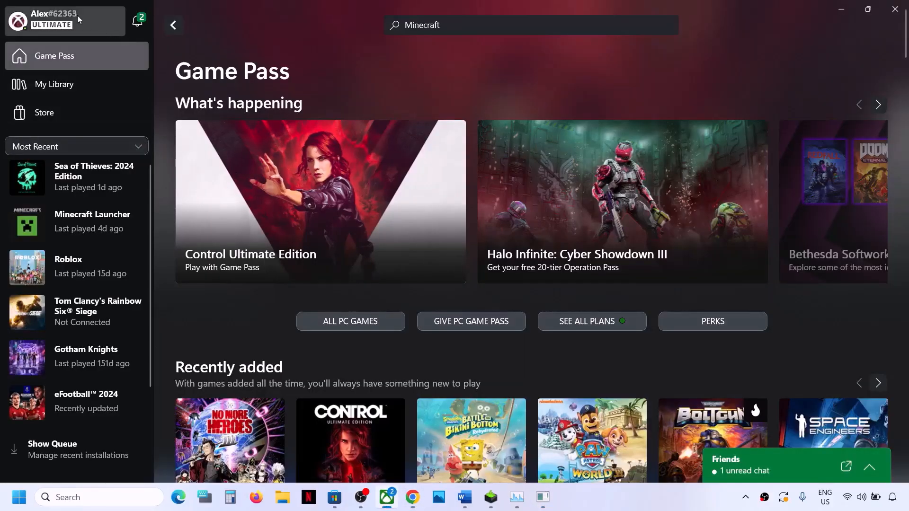
pyautogui.click(43, 23)
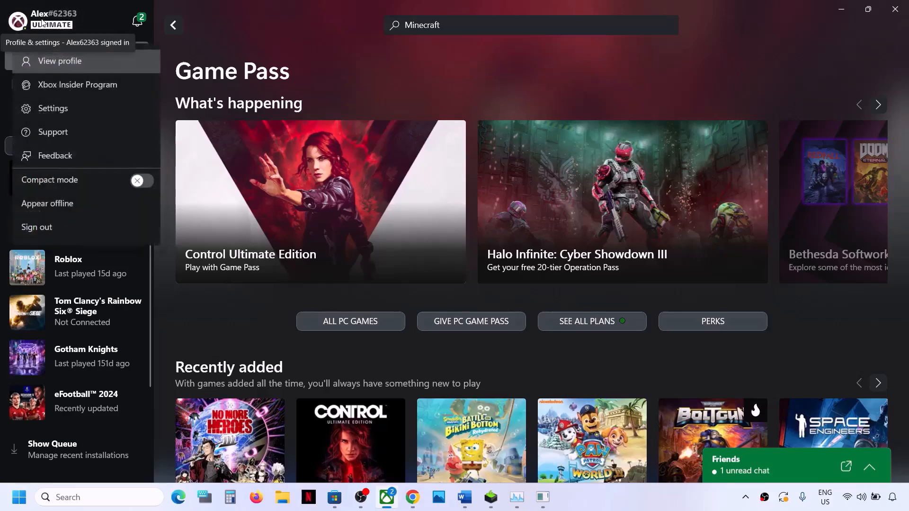
pyautogui.click(58, 132)
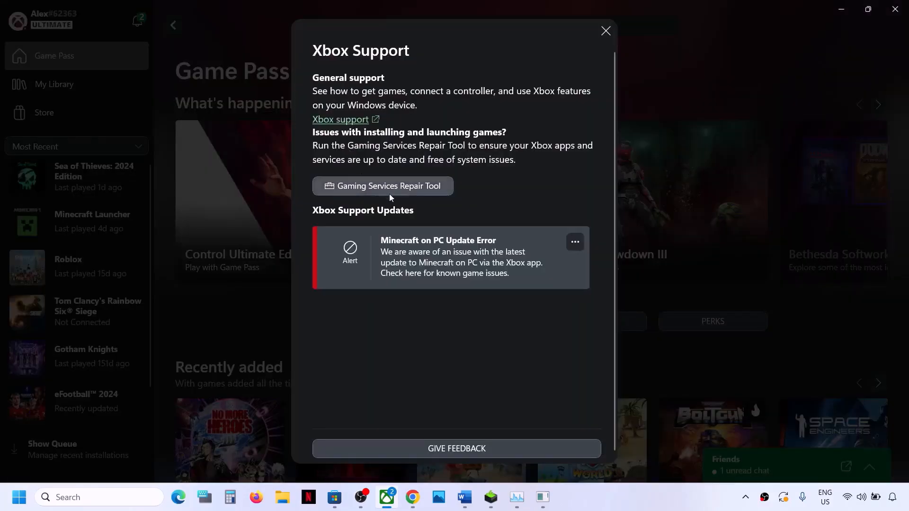
pyautogui.click(418, 188)
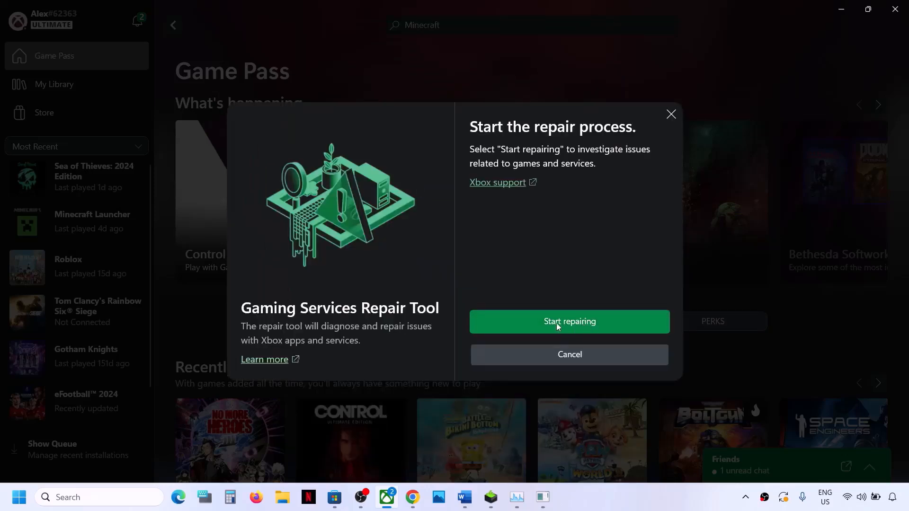
pyautogui.click(569, 323)
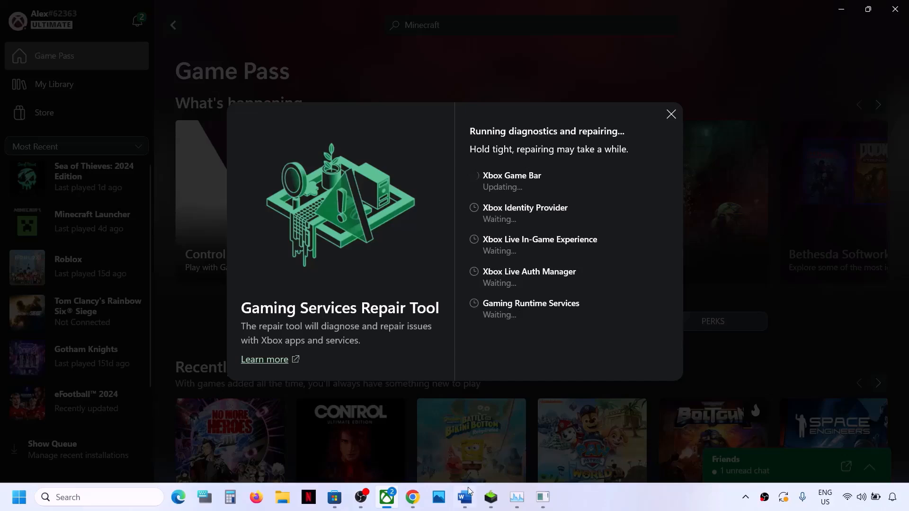
# - Switch to the Word document and highlight the Step 4 instruction on clean graphics driver installation and its NVIDIA download link
pyautogui.click(465, 505)
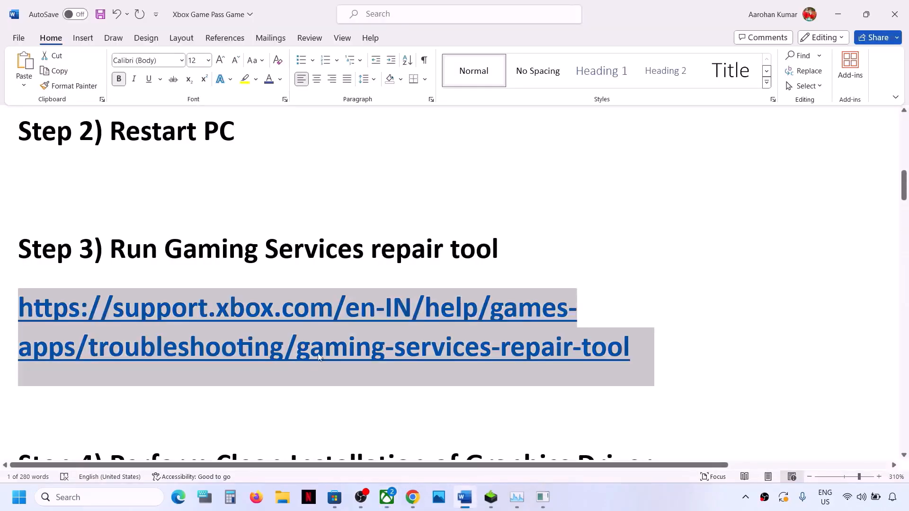
pyautogui.scroll(-3, 292, 356)
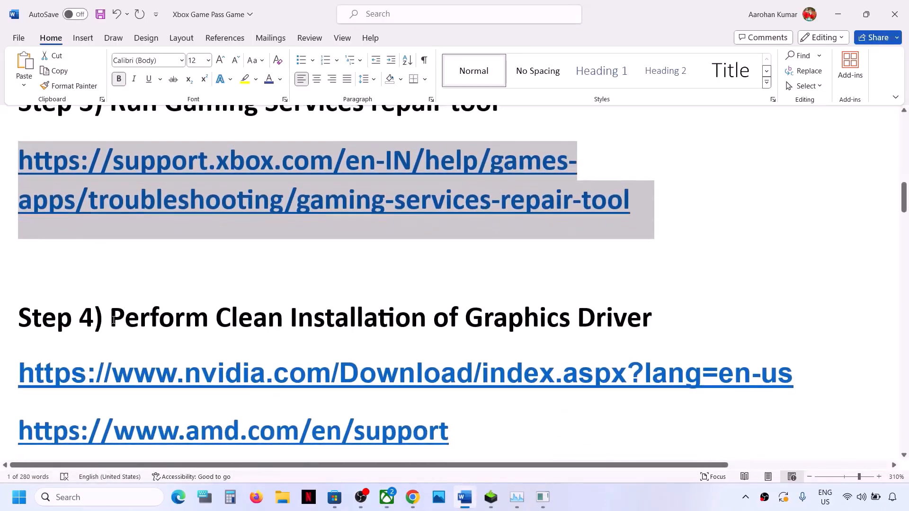
pyautogui.moveTo(110, 320); pyautogui.dragTo(652, 326)
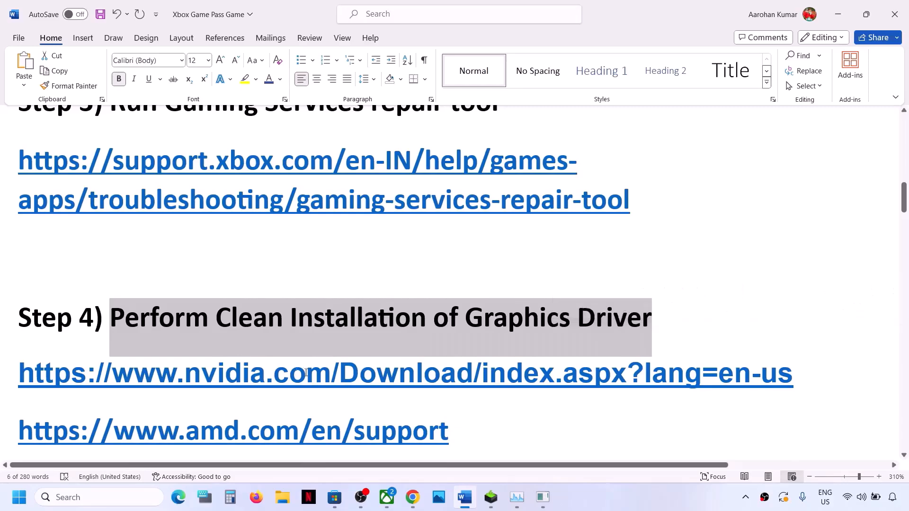
pyautogui.moveTo(177, 374); pyautogui.dragTo(456, 377)
pyautogui.scroll(-2, 456, 376)
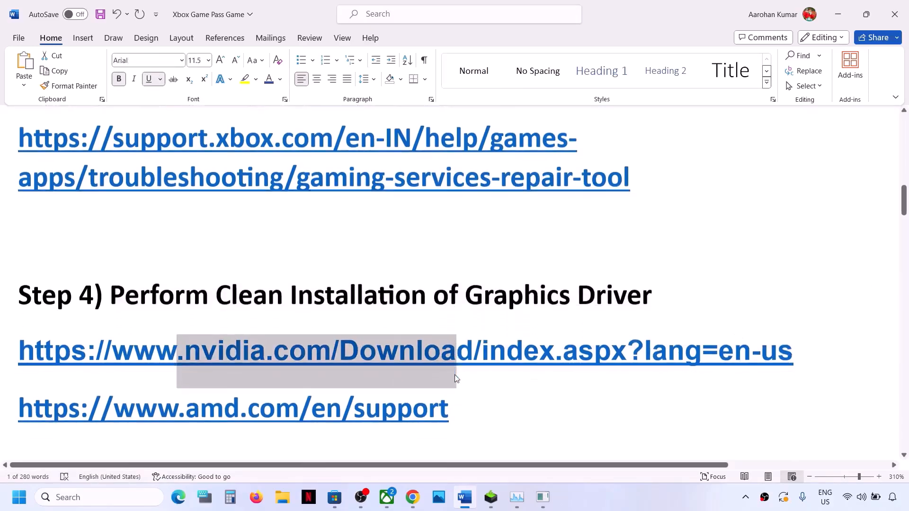
pyautogui.moveTo(159, 343); pyautogui.dragTo(425, 335)
pyautogui.tripleClick(388, 289)
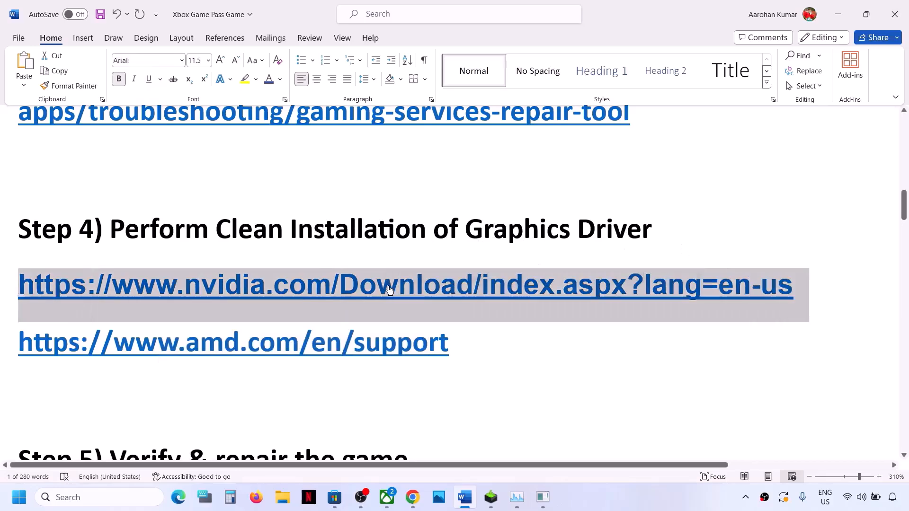
# - On the NVIDIA driver page in Chrome, search for the GeForce RTX 30 Series (Notebooks), GeForce RTX 3050 Laptop GPU driver for Windows 11
pyautogui.click(412, 497)
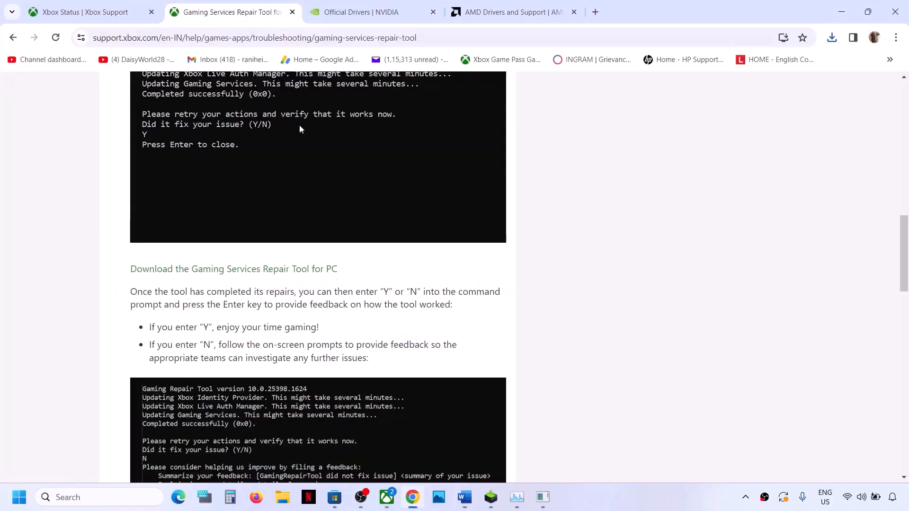
pyautogui.click(374, 14)
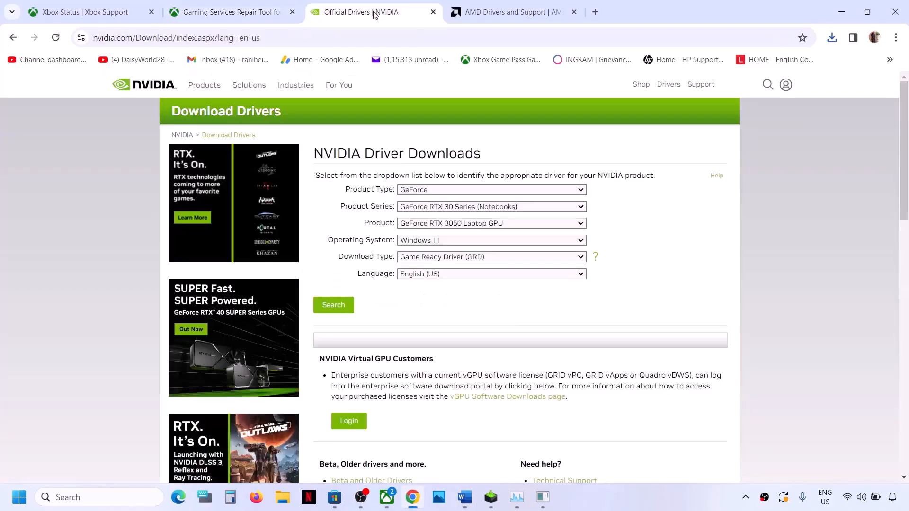
pyautogui.click(453, 191)
pyautogui.click(440, 200)
pyautogui.click(442, 209)
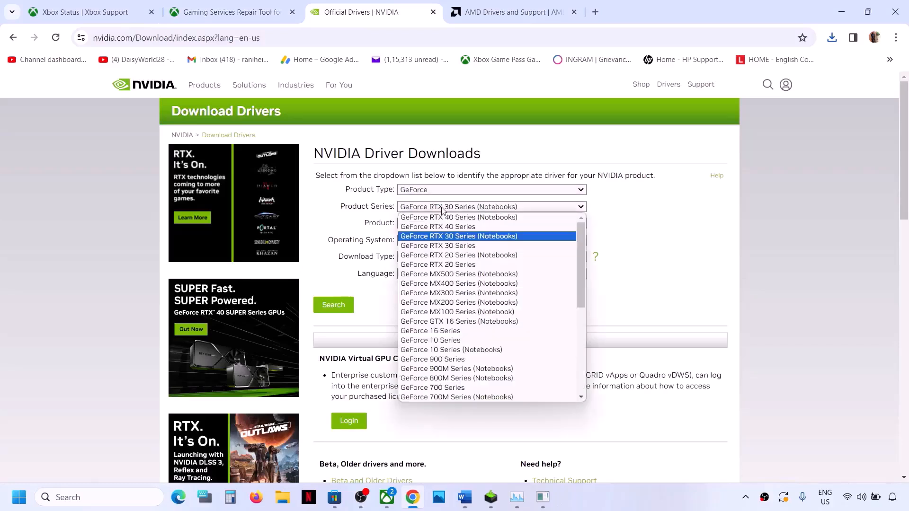
pyautogui.click(474, 236)
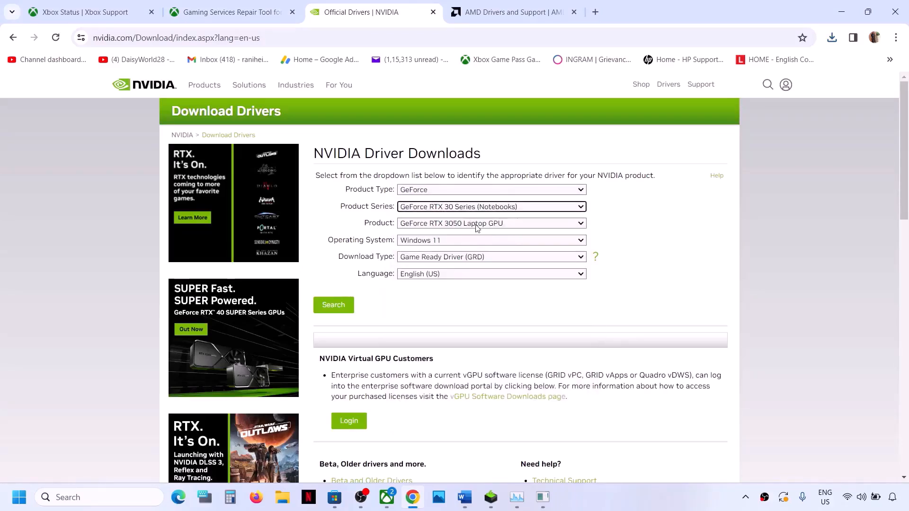
pyautogui.click(477, 224)
pyautogui.click(474, 291)
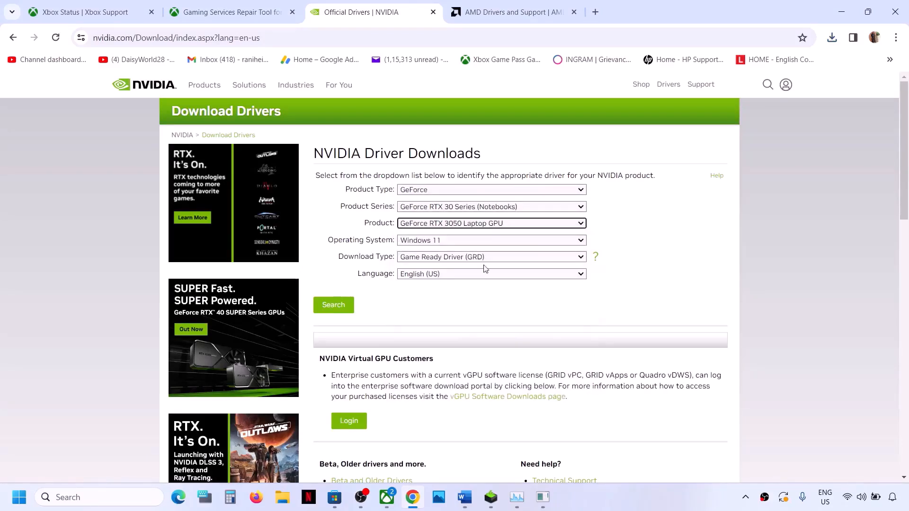
pyautogui.click(457, 242)
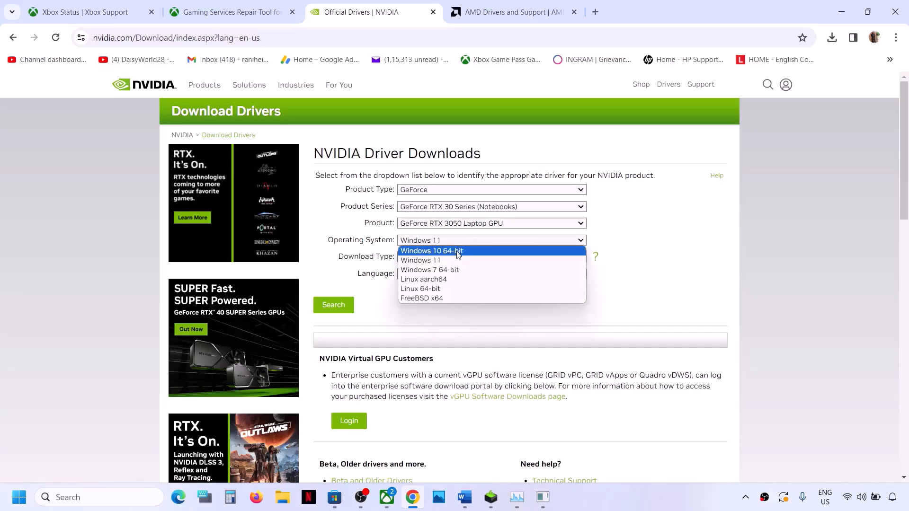
pyautogui.click(444, 261)
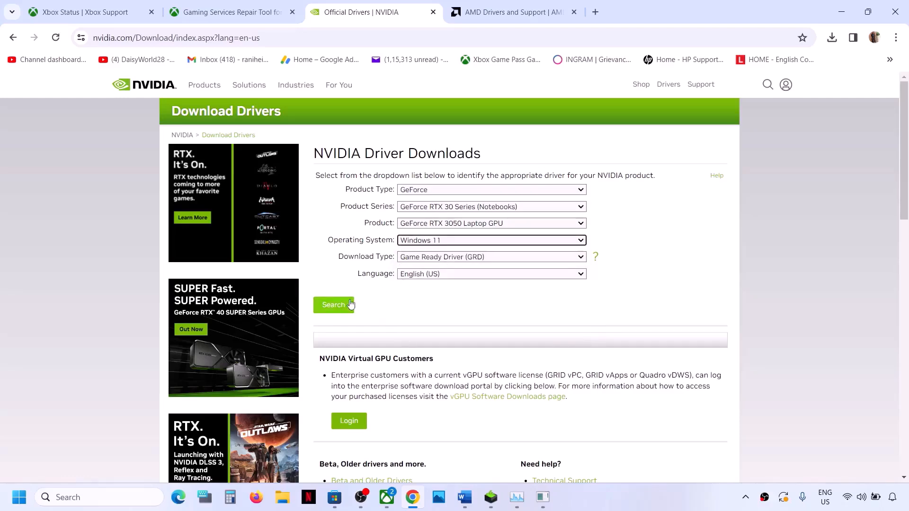
pyautogui.click(337, 306)
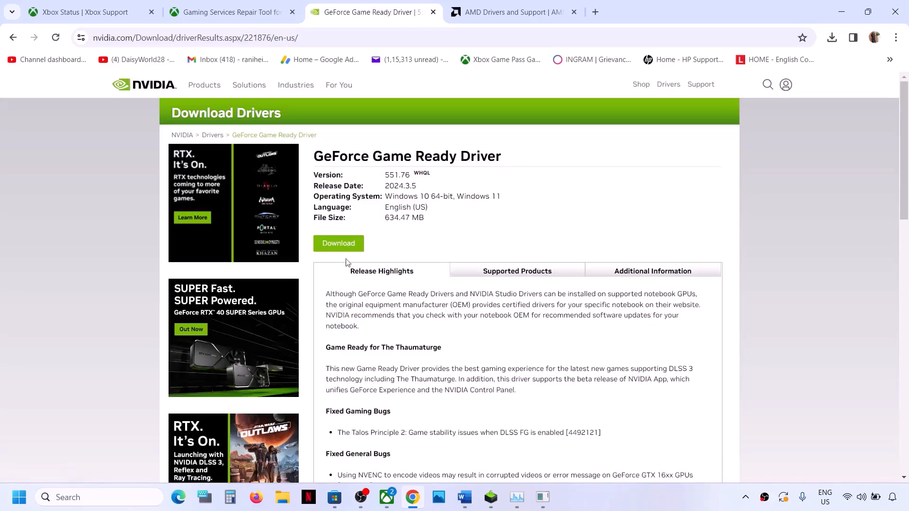
# - Download the GeForce Game Ready Driver 551.76 and show its progress in the recent downloads
pyautogui.click(339, 244)
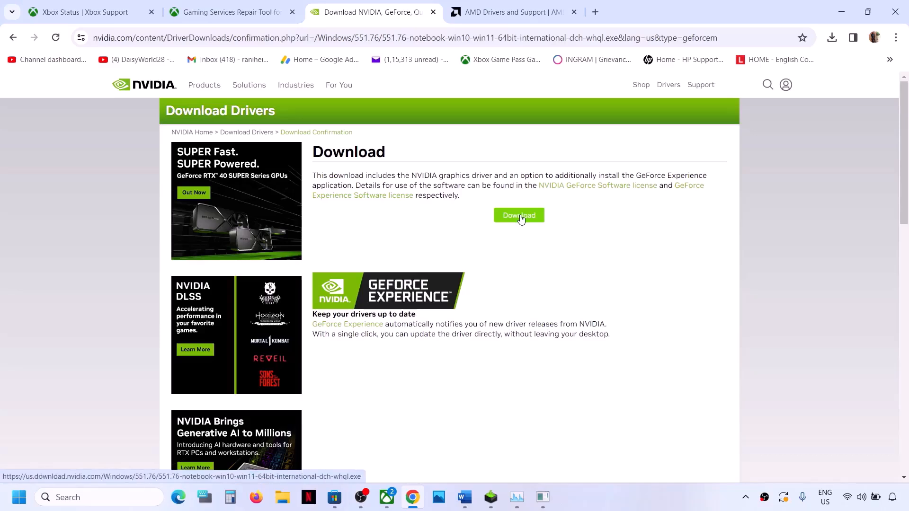
pyautogui.click(520, 217)
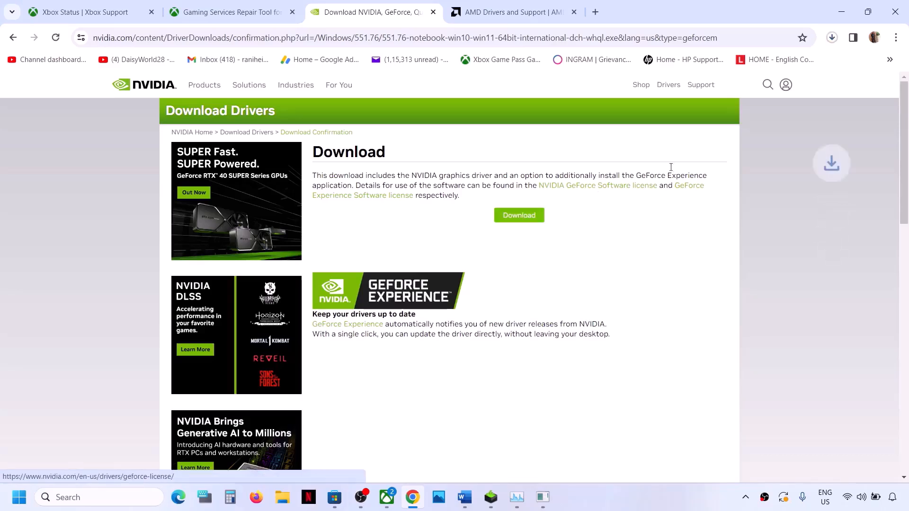
pyautogui.click(832, 37)
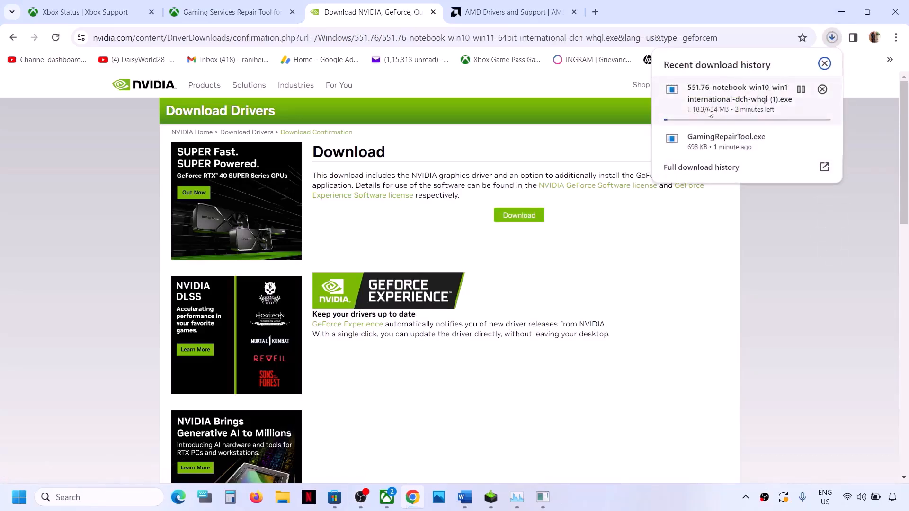
# - In the NVIDIA Graphics Driver installer, accept the license, choose Custom (Advanced) and enable Perform a clean installation
pyautogui.click(488, 499)
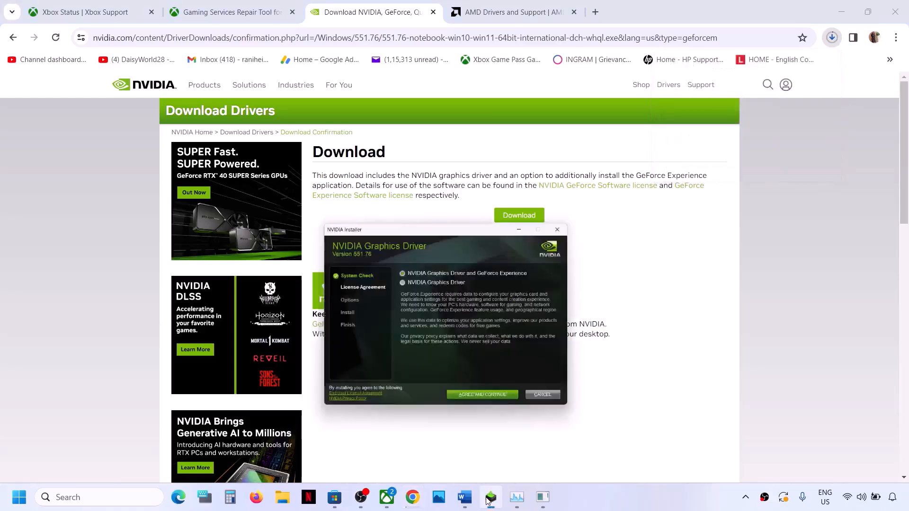
pyautogui.click(503, 361)
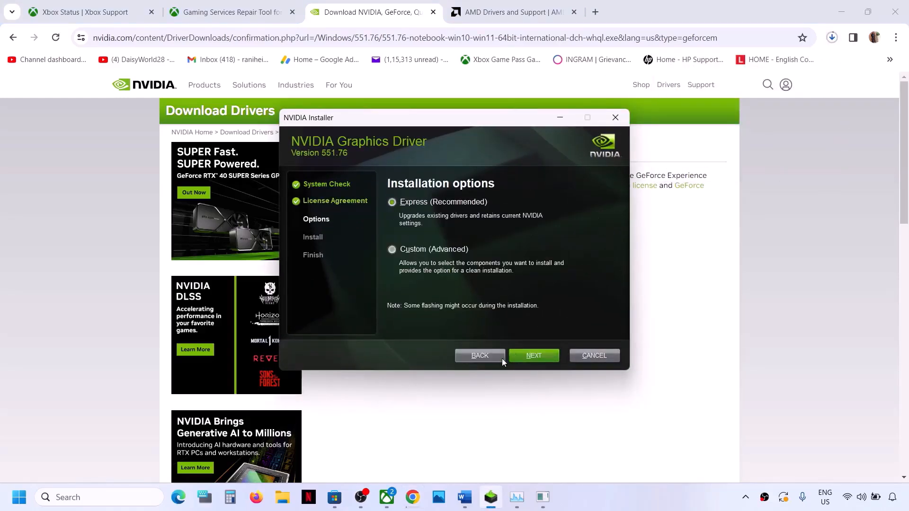
pyautogui.click(393, 250)
pyautogui.click(527, 357)
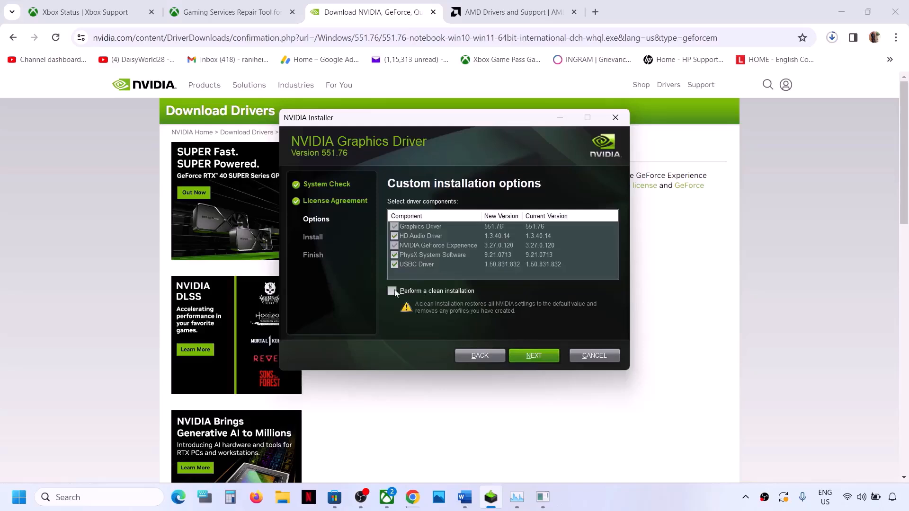
pyautogui.click(392, 291)
pyautogui.press('super+f')
pyautogui.click(793, 289)
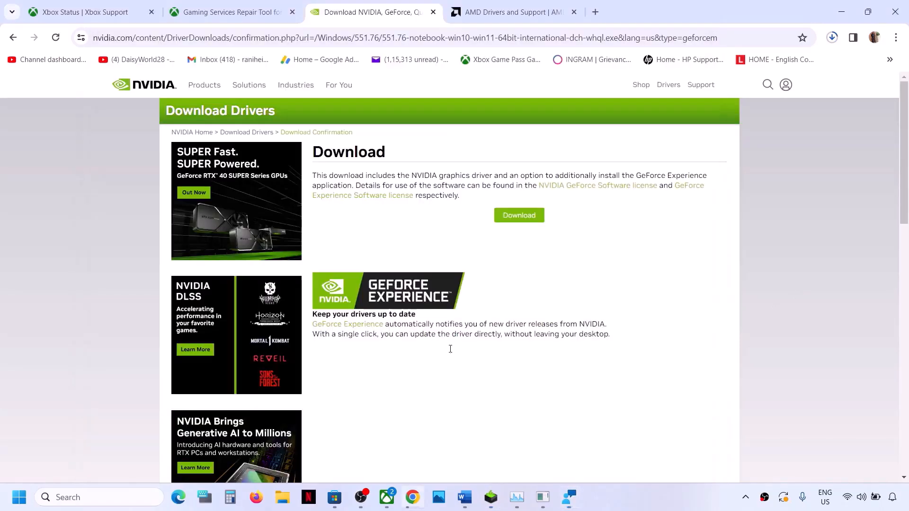
# - View the Windows power options without choosing one
pyautogui.click(20, 497)
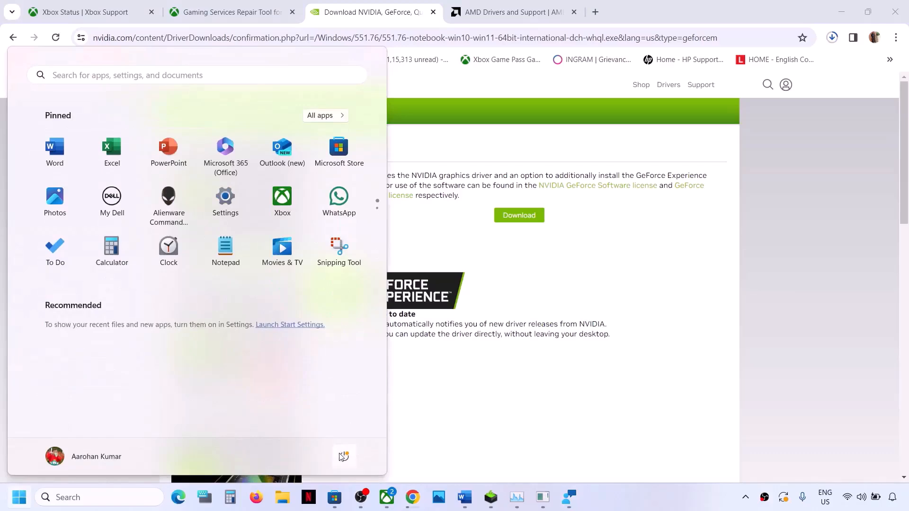
pyautogui.click(343, 456)
pyautogui.click(586, 392)
pyautogui.click(588, 393)
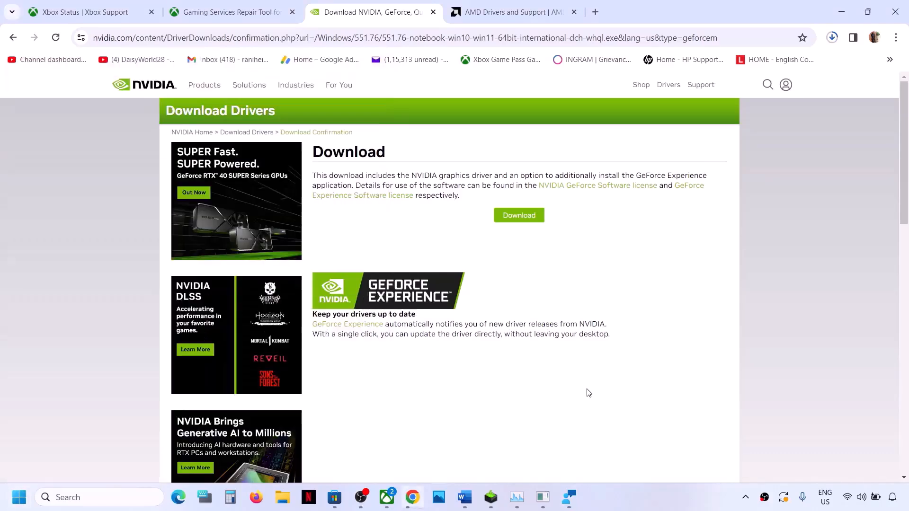
# - Return to the Word document and highlight the Step 5 instruction "Verify & repair the game"
pyautogui.click(464, 497)
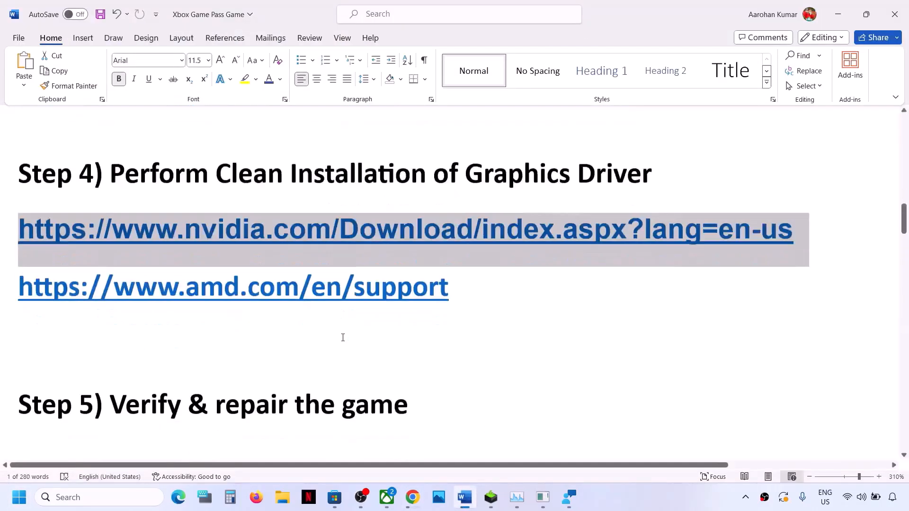
pyautogui.scroll(-2, 343, 338)
pyautogui.scroll(1, 322, 325)
pyautogui.moveTo(127, 327); pyautogui.dragTo(442, 330)
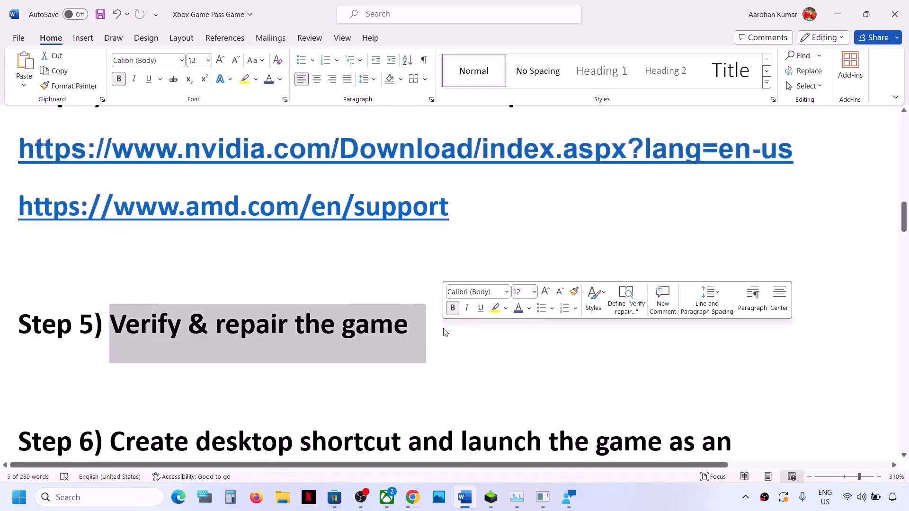
# - Dismiss the Xbox app's update request without updating and close the GamingRepairTool.exe console window
pyautogui.click(387, 497)
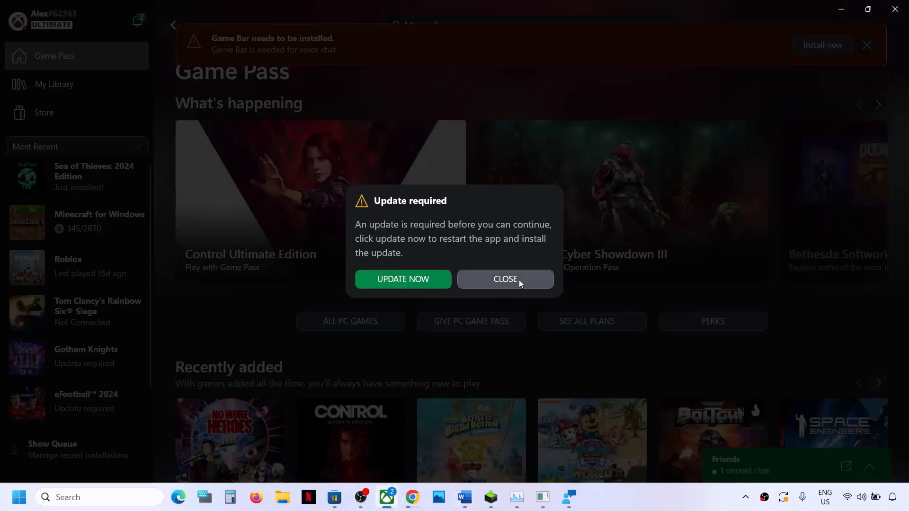
pyautogui.click(507, 279)
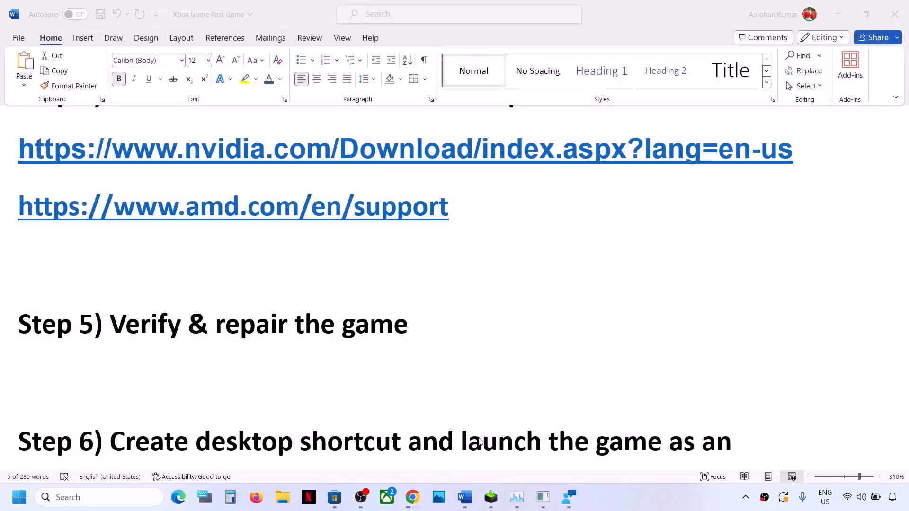
pyautogui.click(542, 498)
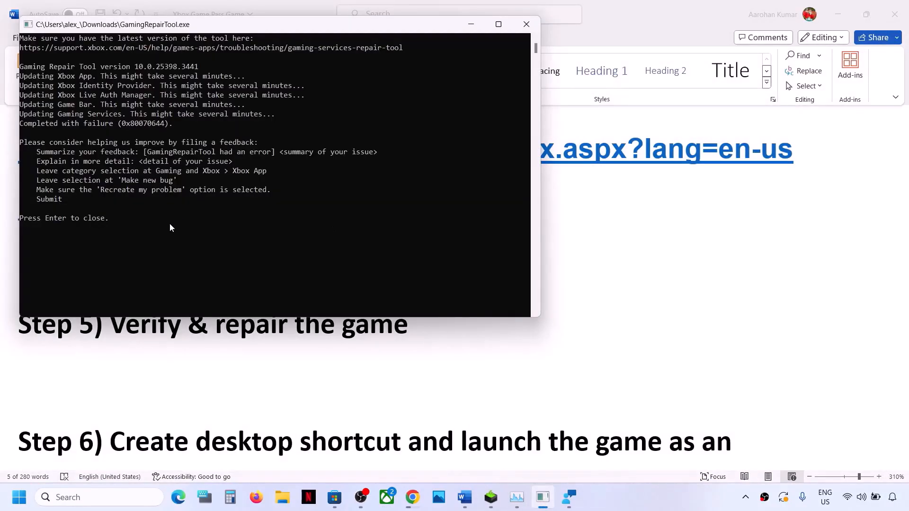
pyautogui.press('Return')
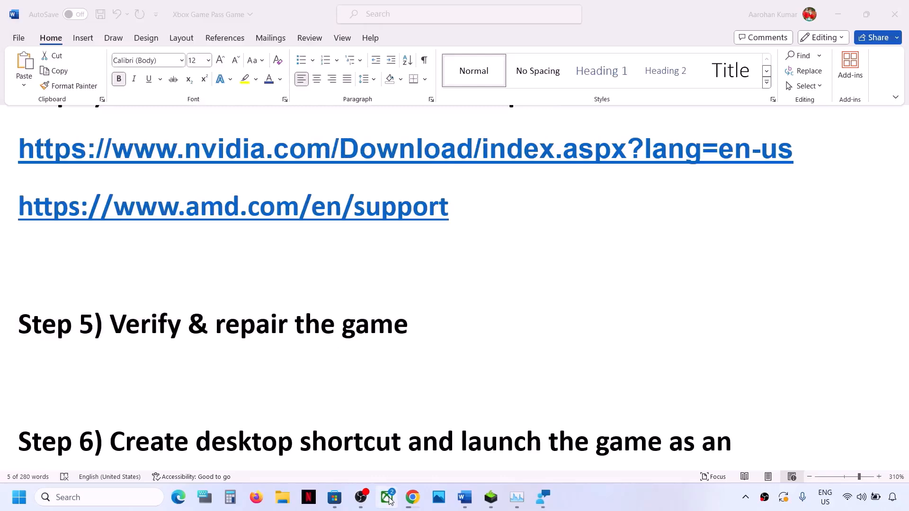
# - Switch to the Xbox app, verify and repair the files of Sea of Thieves: 2024 Edition, and open its game page
pyautogui.click(387, 498)
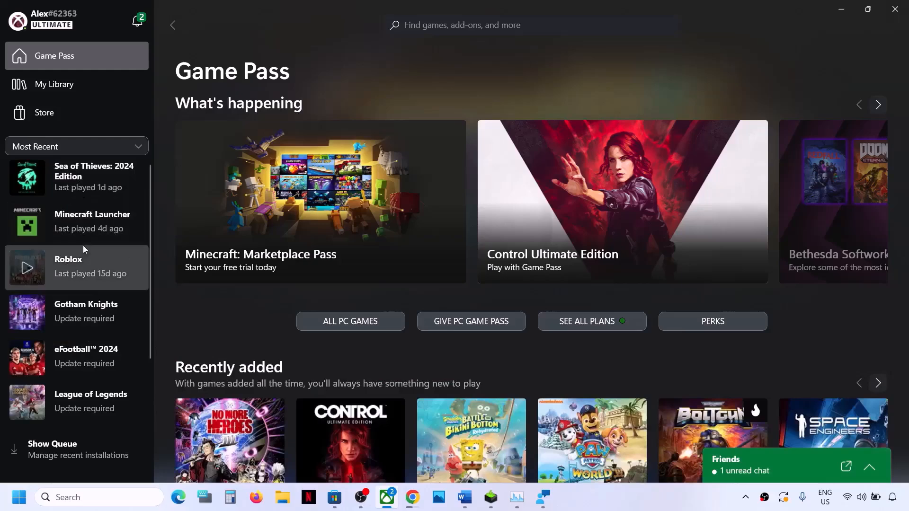
pyautogui.click(95, 177)
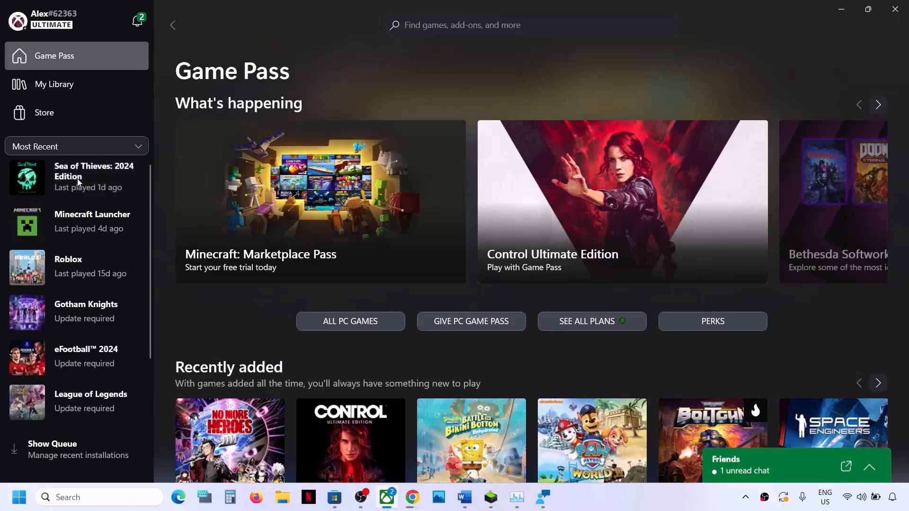
pyautogui.rightClick(78, 178)
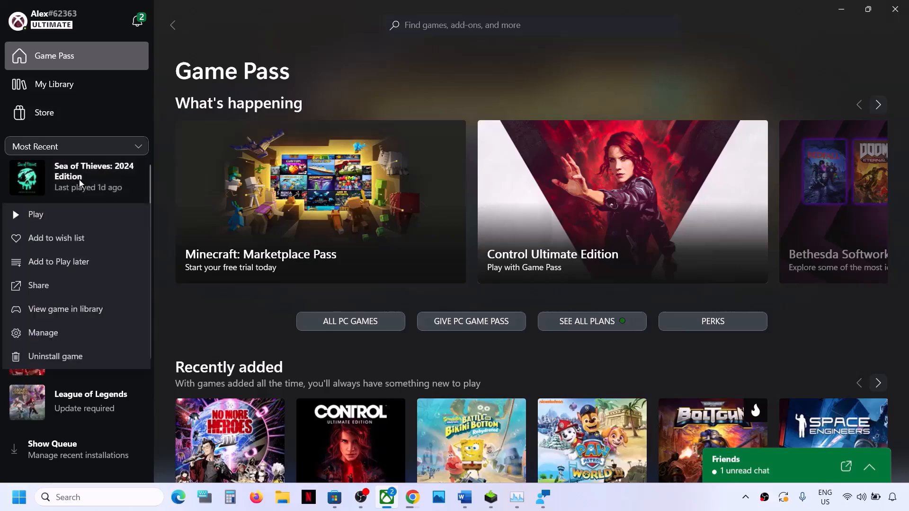
pyautogui.click(55, 334)
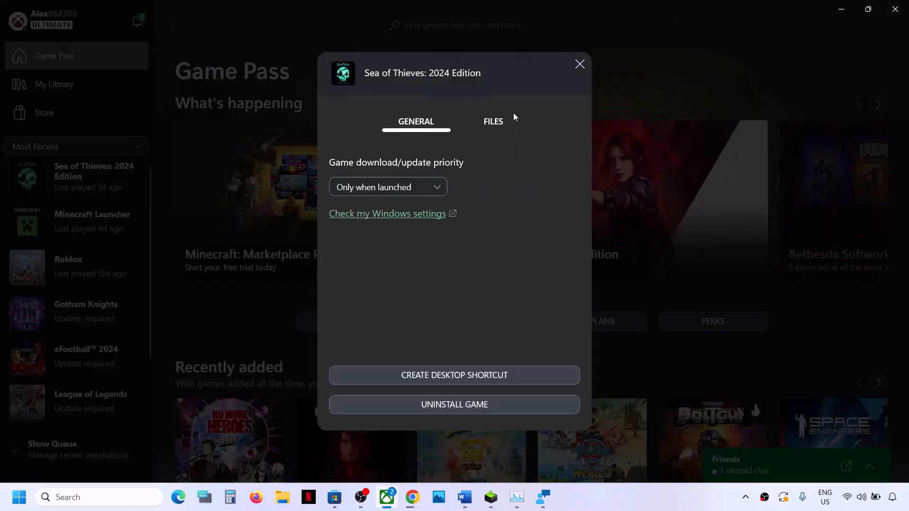
pyautogui.click(493, 121)
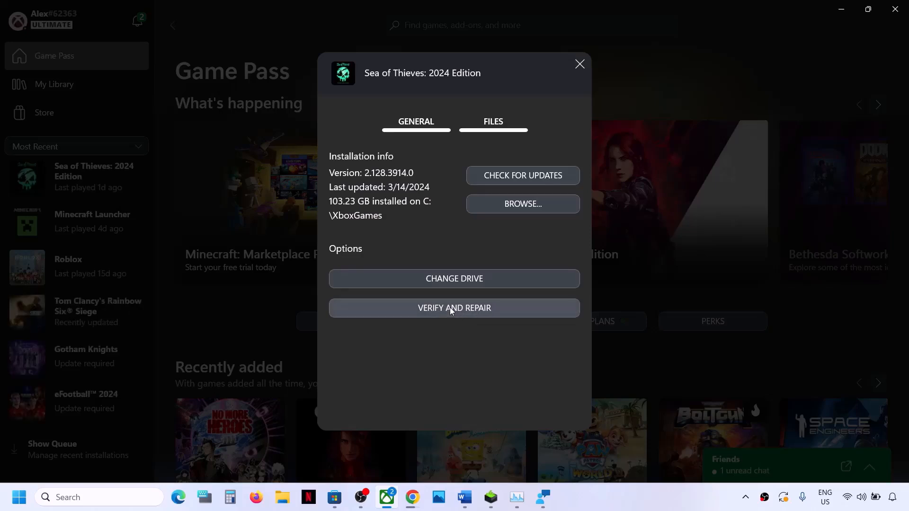
pyautogui.click(459, 310)
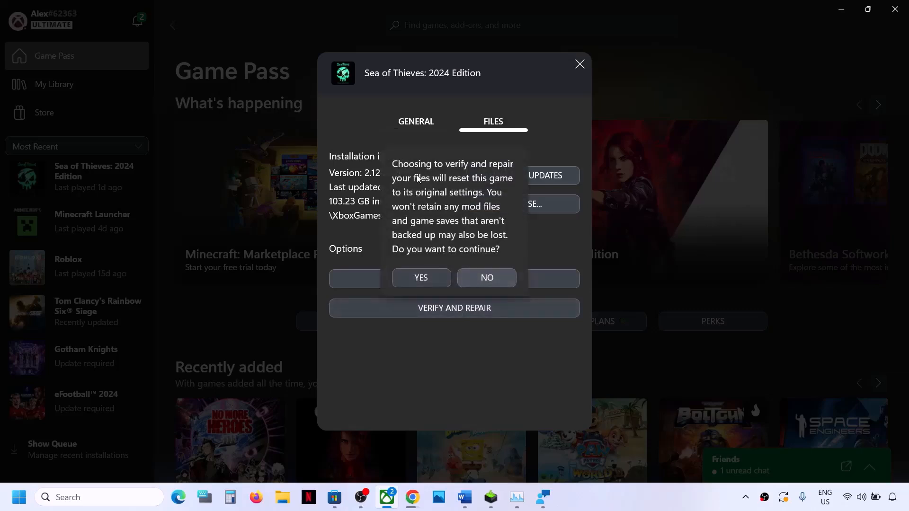
pyautogui.click(428, 277)
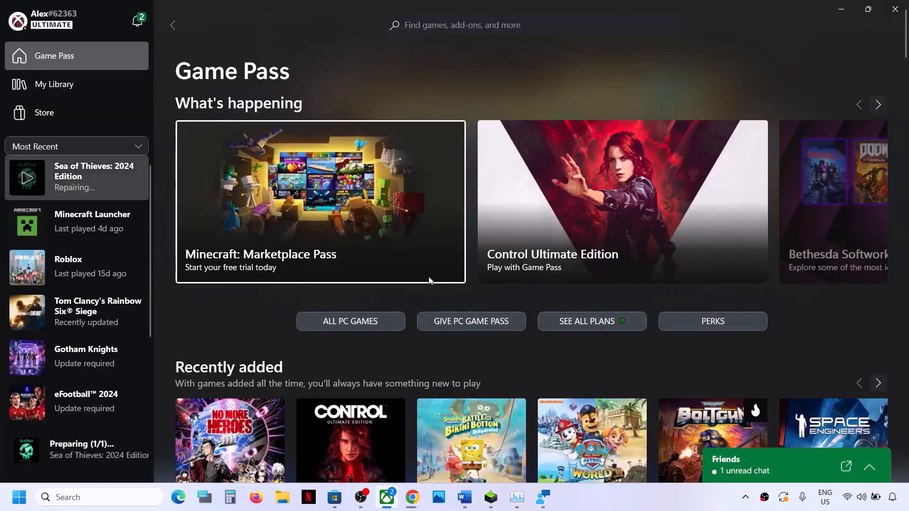
pyautogui.click(97, 176)
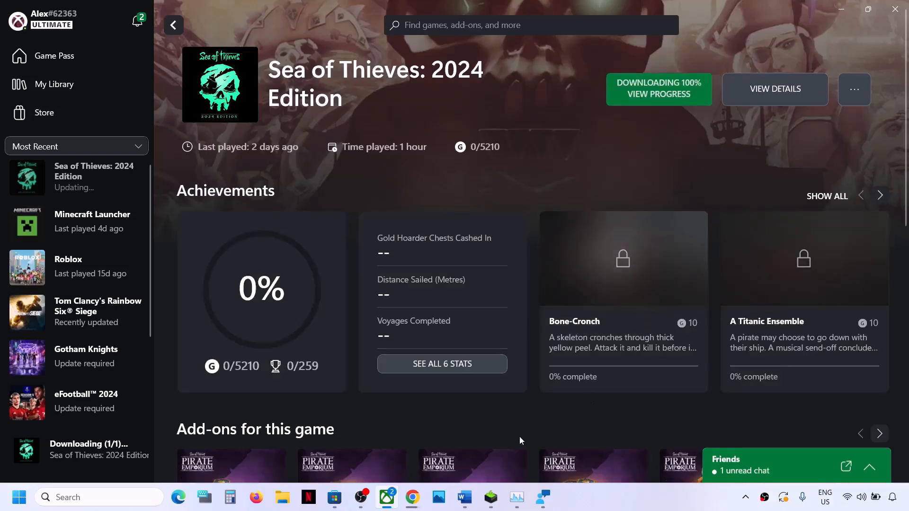
# - Return to the Word document, highlight the Step 6 instruction on creating a desktop shortcut and launching as administrator, and minimize the document
pyautogui.click(464, 497)
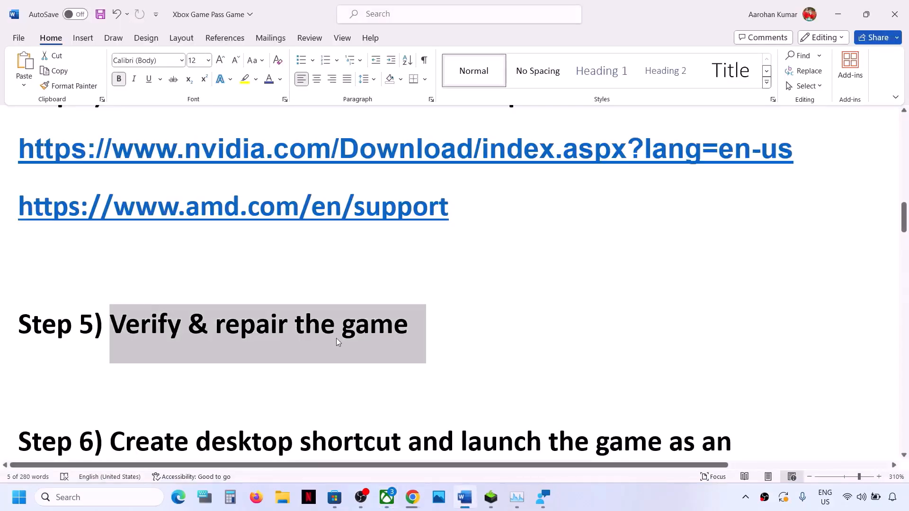
pyautogui.scroll(-3, 336, 338)
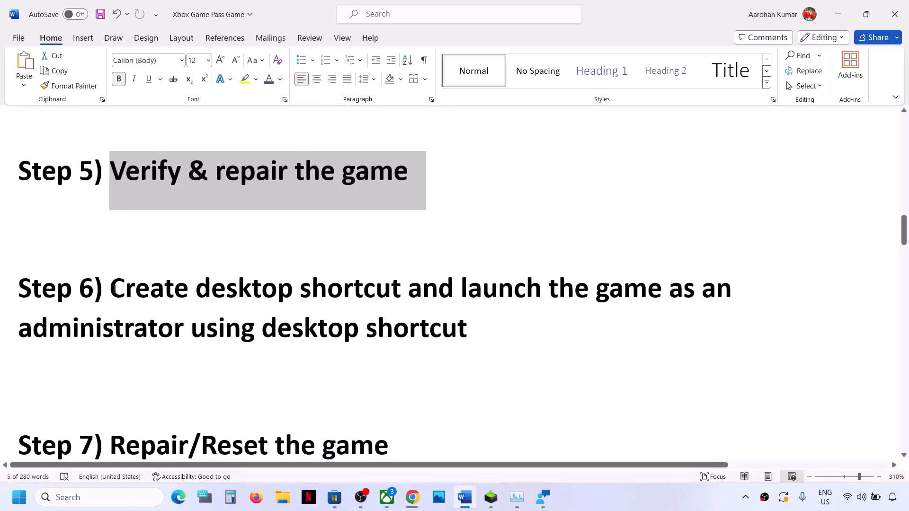
pyautogui.moveTo(115, 289); pyautogui.dragTo(589, 321)
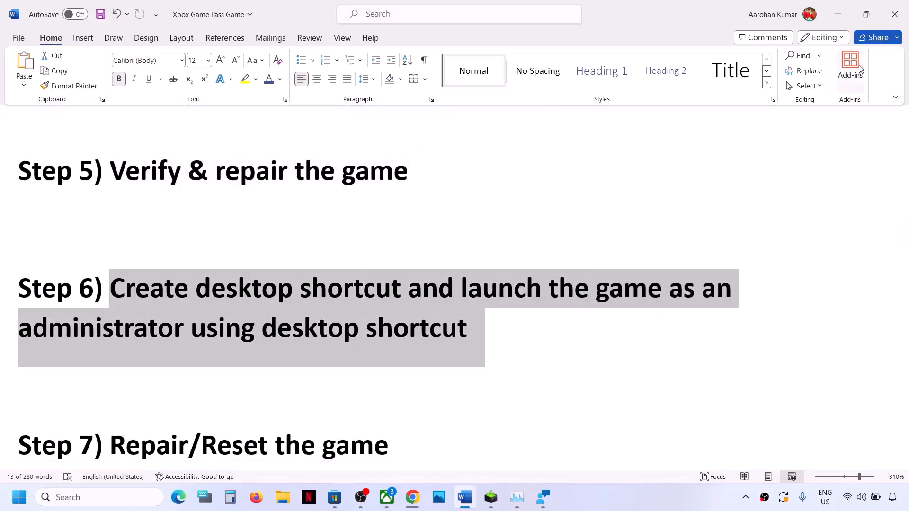
pyautogui.click(838, 14)
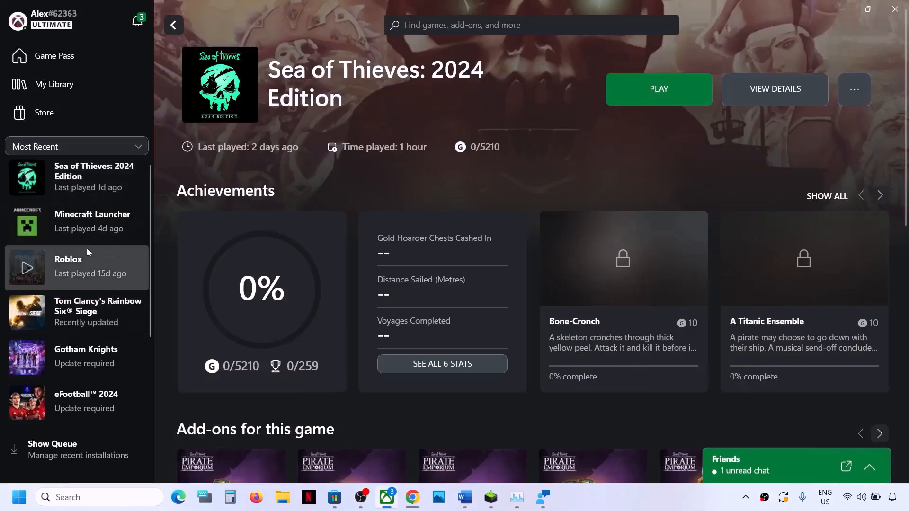
# - Create a desktop shortcut for Sea of Thieves: 2024 Edition from its management options and show the shortcut's Run as administrator option
pyautogui.click(74, 61)
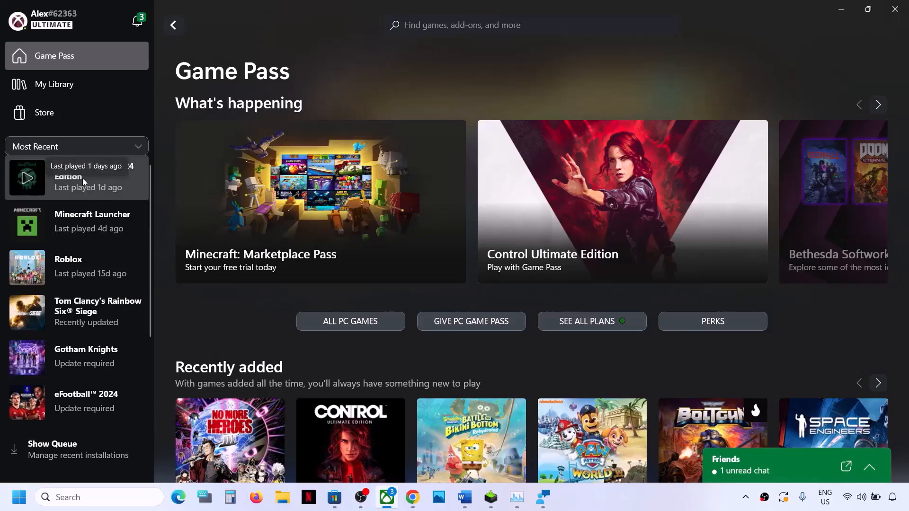
pyautogui.rightClick(82, 178)
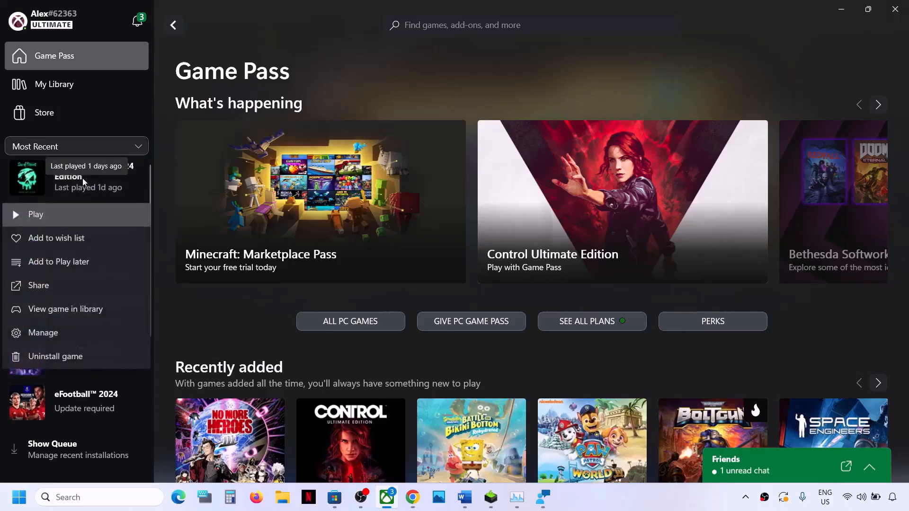
pyautogui.click(57, 330)
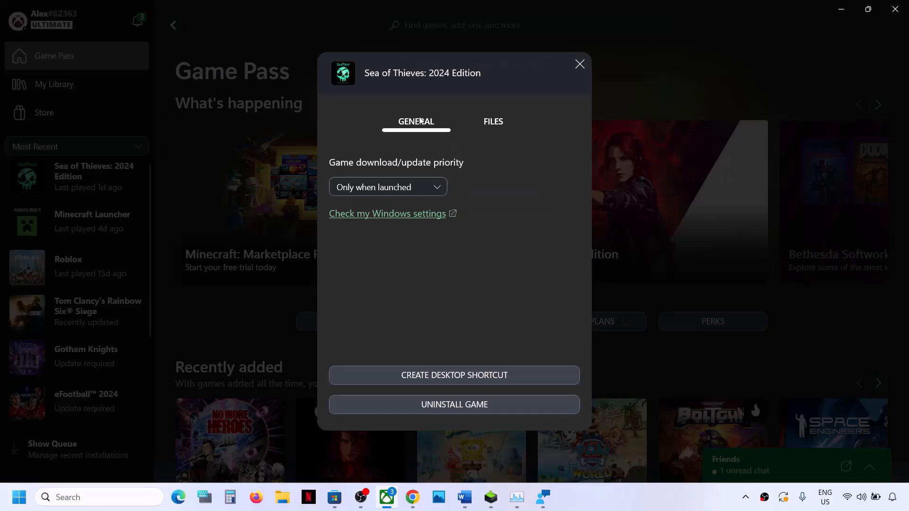
pyautogui.click(474, 377)
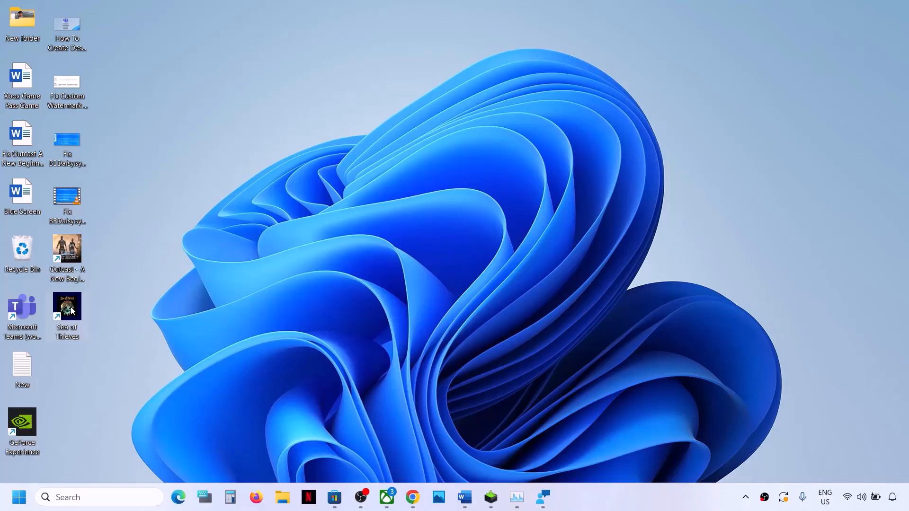
pyautogui.rightClick(70, 308)
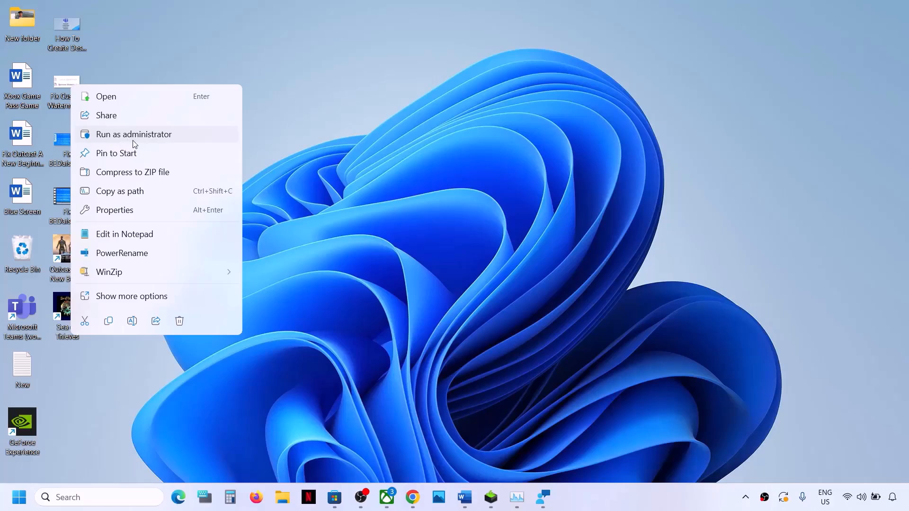
# - Return to the Word document and highlight the Step 7 instruction "Repair/Reset the game"
pyautogui.click(464, 497)
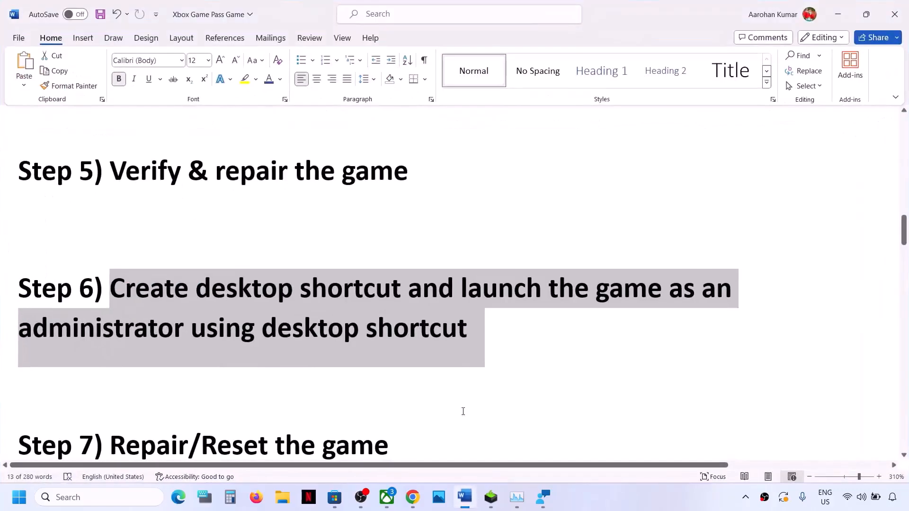
pyautogui.scroll(-3, 291, 332)
pyautogui.moveTo(110, 314); pyautogui.dragTo(439, 316)
# - Open the list of installed apps in Windows Settings
pyautogui.click(19, 498)
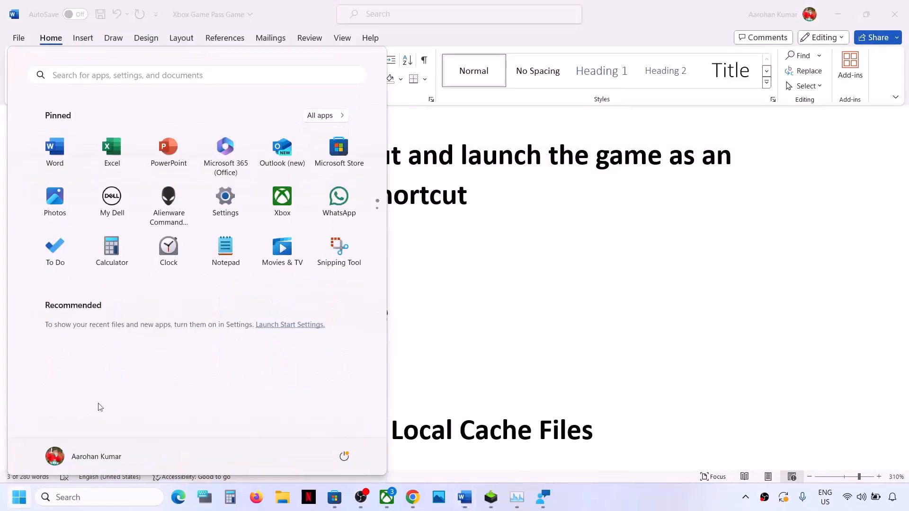
pyautogui.click(236, 213)
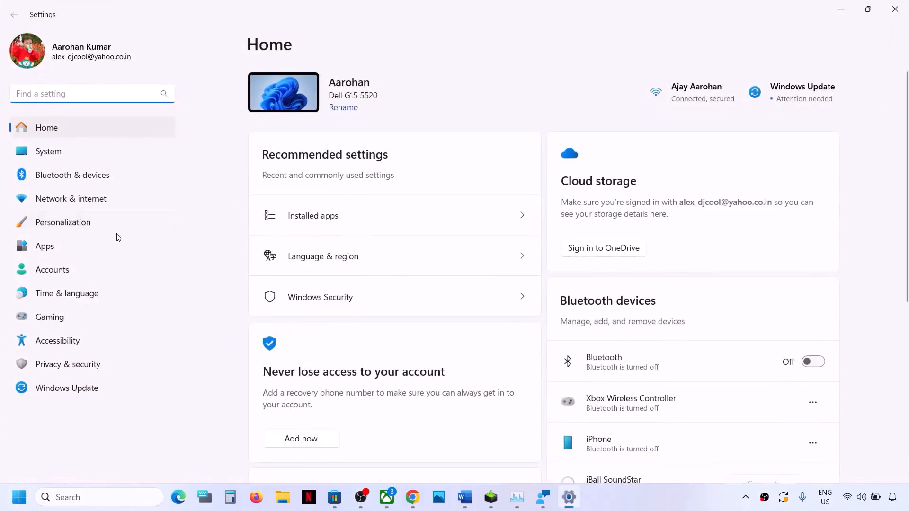
pyautogui.click(73, 246)
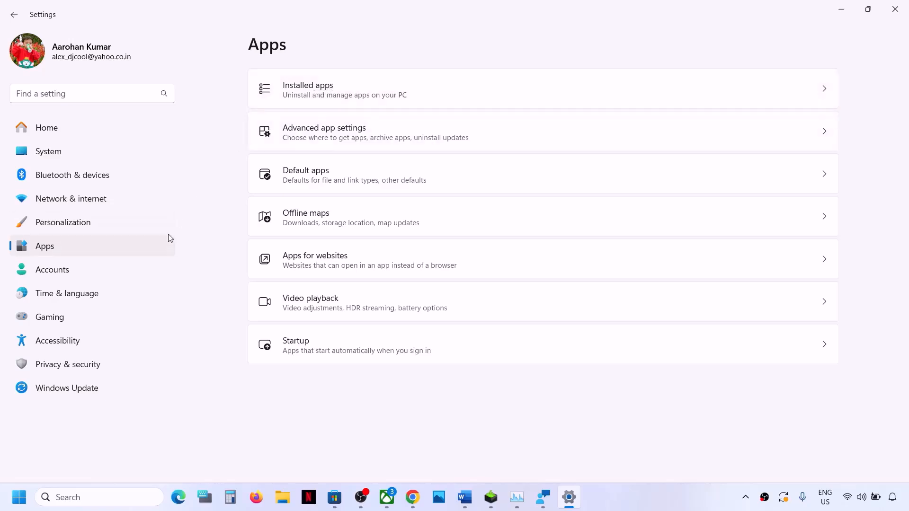
pyautogui.click(330, 94)
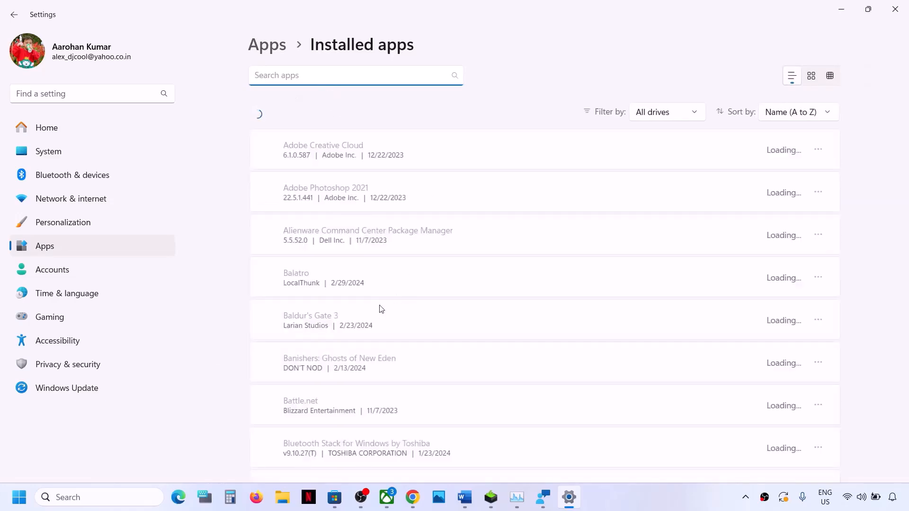
# - Find Sea of Thieves among the installed apps by searching for "sea of" and open its detailed app settings
pyautogui.scroll(-6, 381, 309)
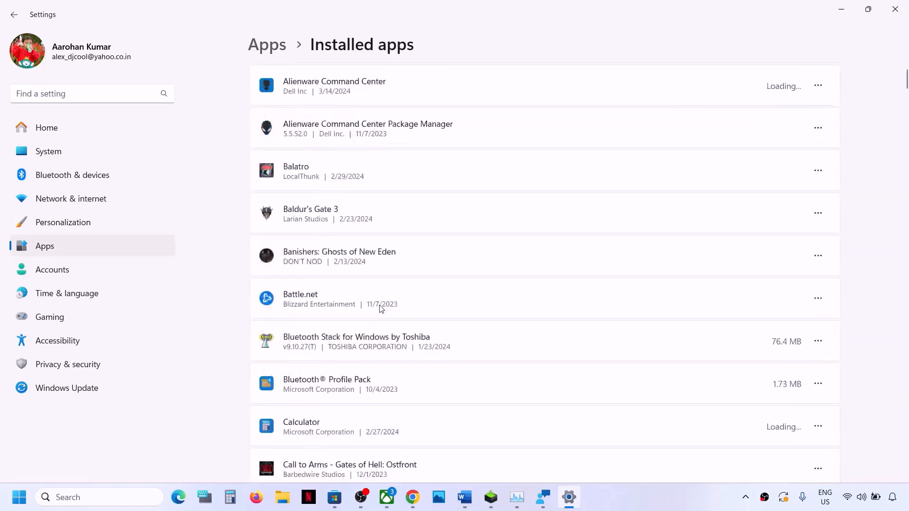
pyautogui.scroll(-20, 382, 310)
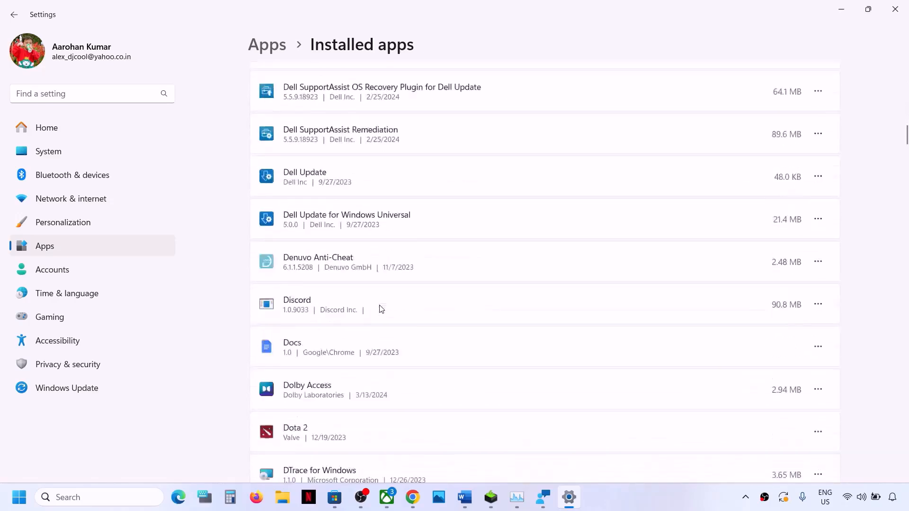
pyautogui.scroll(-20, 382, 309)
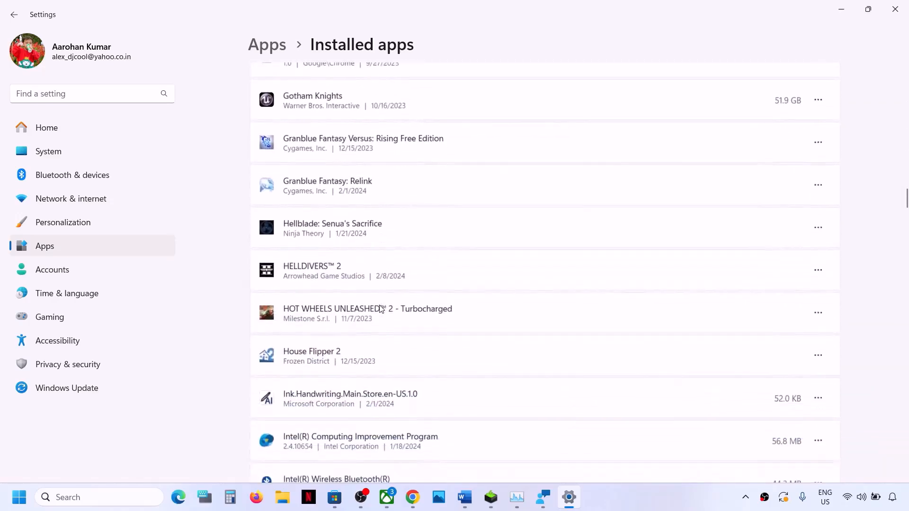
pyautogui.scroll(-20, 381, 309)
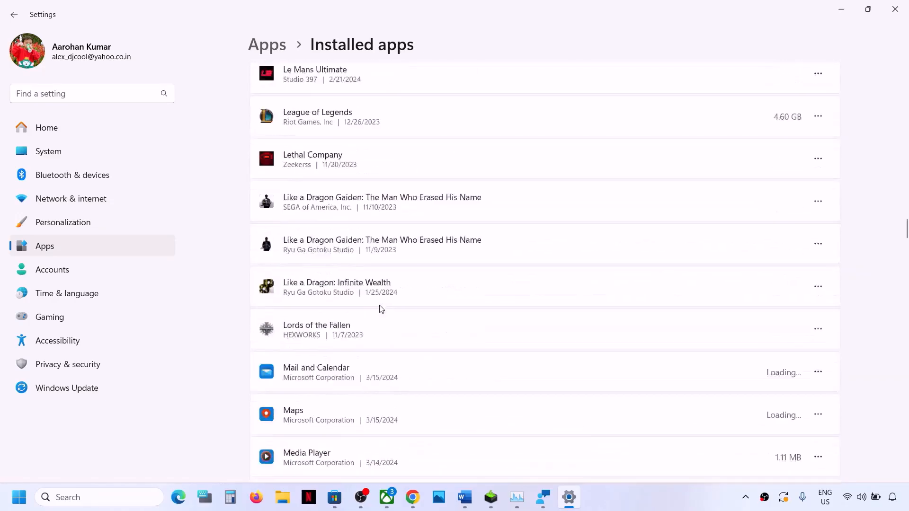
pyautogui.scroll(-20, 382, 309)
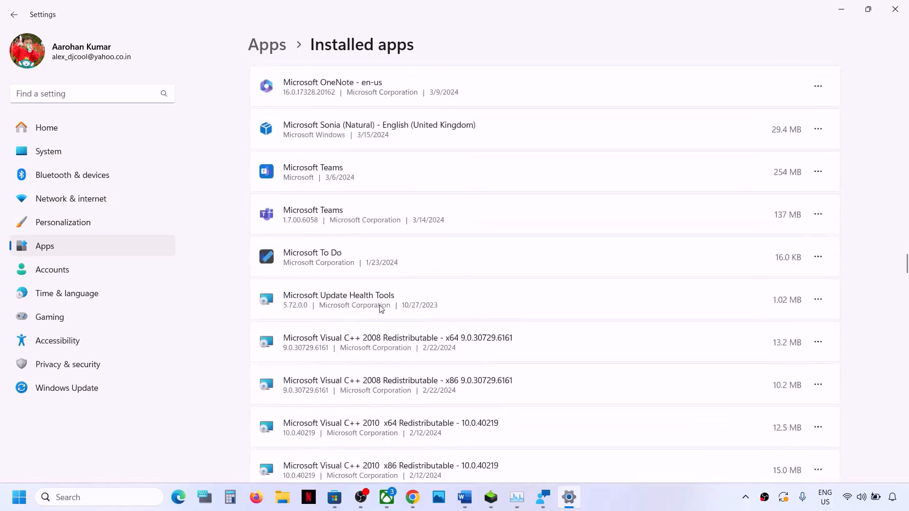
pyautogui.scroll(20, 382, 309)
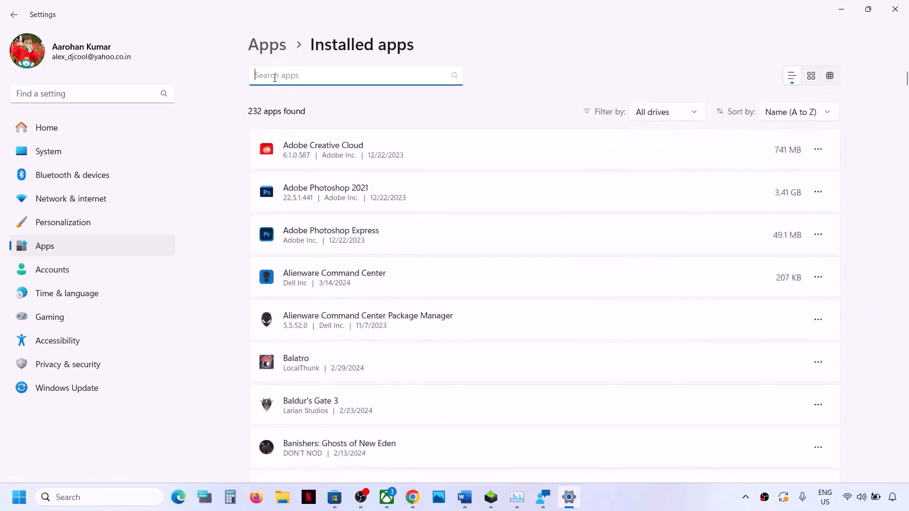
pyautogui.write('sea o')
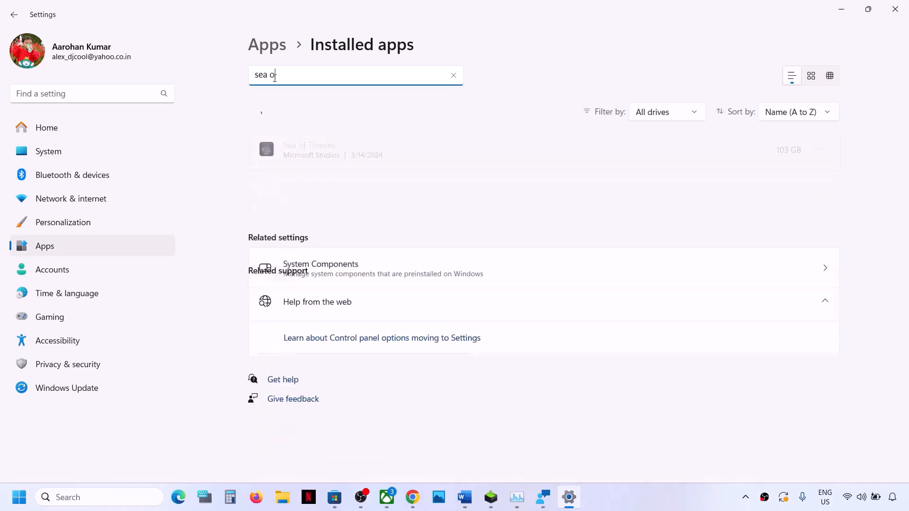
pyautogui.write('f')
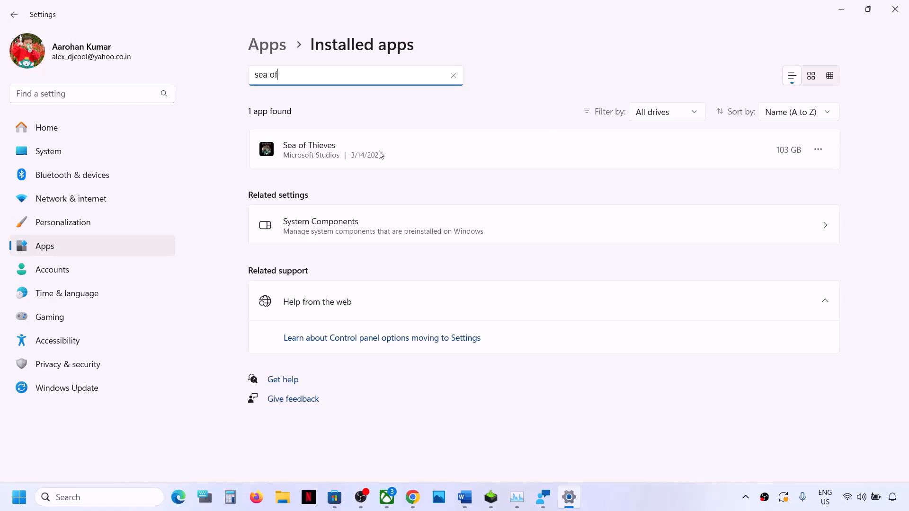
pyautogui.click(818, 150)
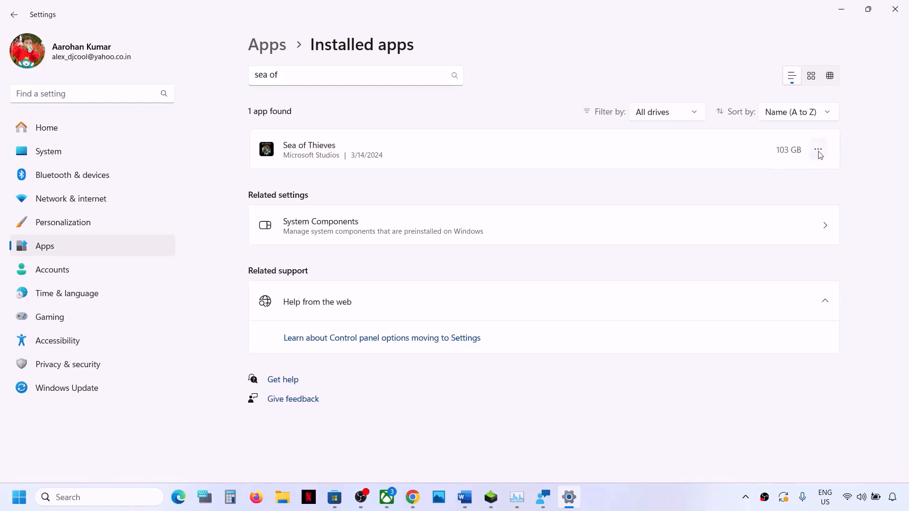
pyautogui.click(736, 181)
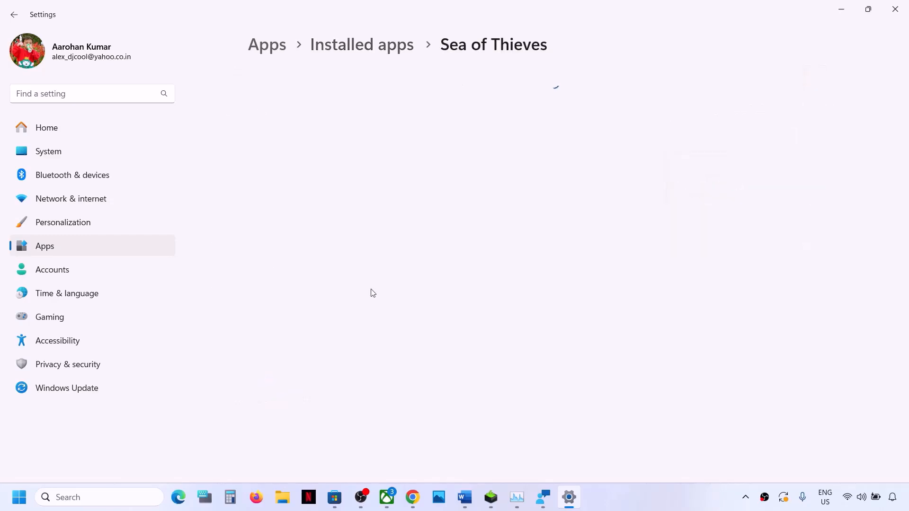
# - Repair the Sea of Thieves app and then reset it, confirming the deletion of its data
pyautogui.scroll(-10, 372, 293)
pyautogui.scroll(2, 372, 293)
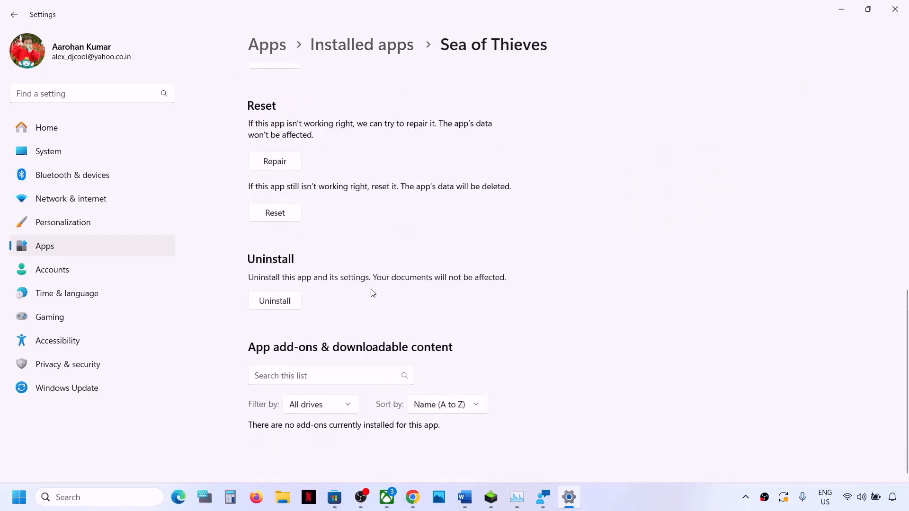
pyautogui.click(268, 213)
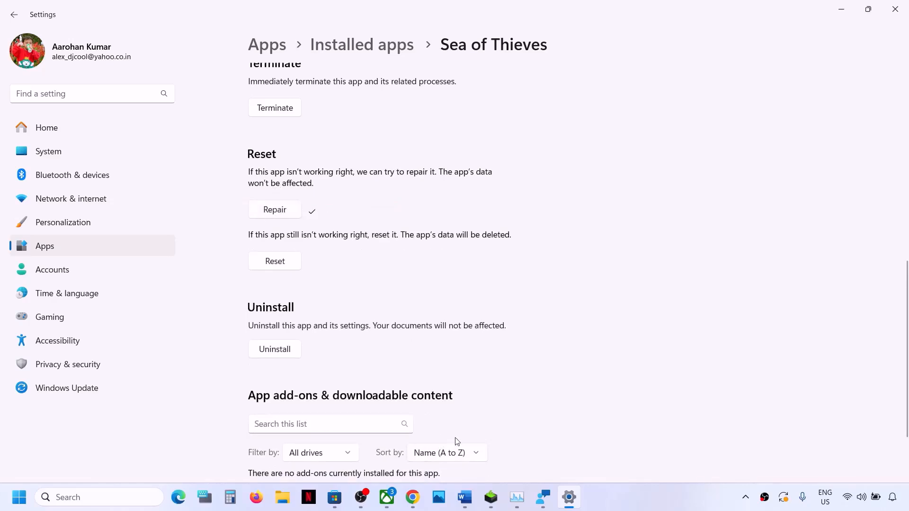
pyautogui.click(279, 266)
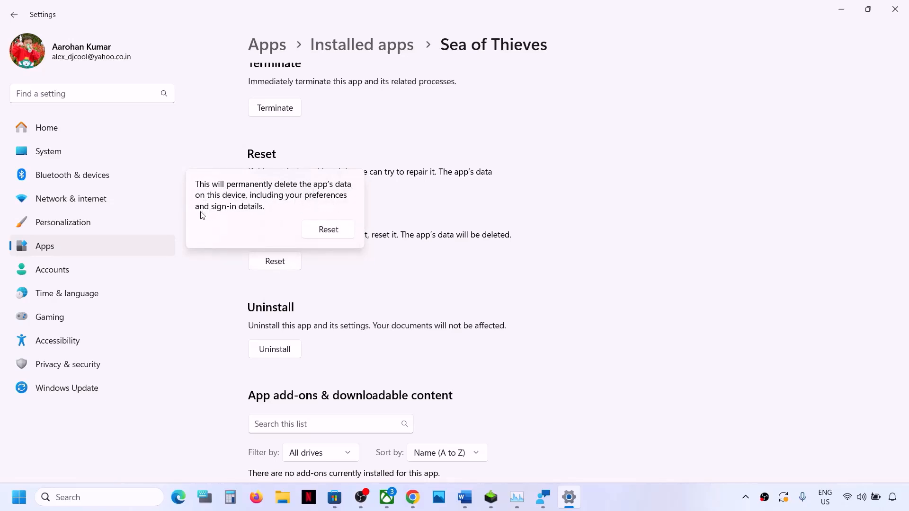
pyautogui.click(325, 230)
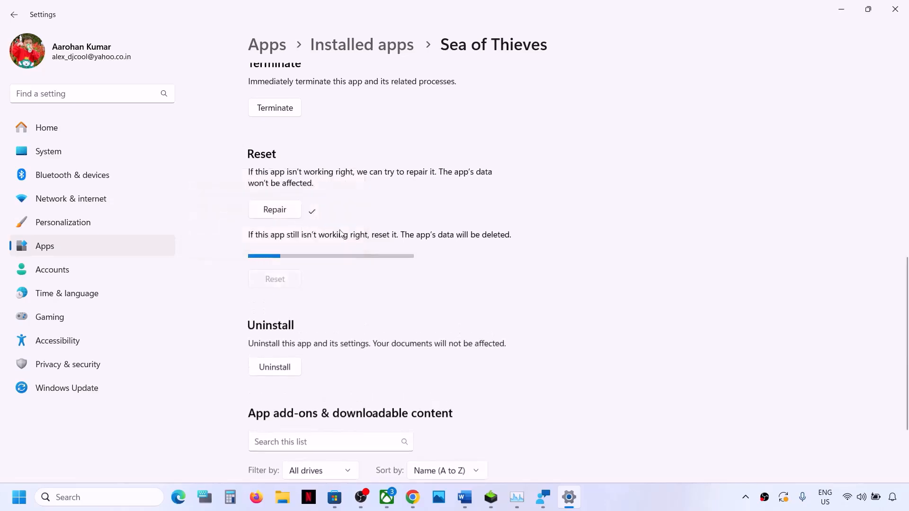
# - Switch to the Xbox app, close the game's management options, and open the library page of Sea of Thieves: 2024 Edition
pyautogui.click(387, 497)
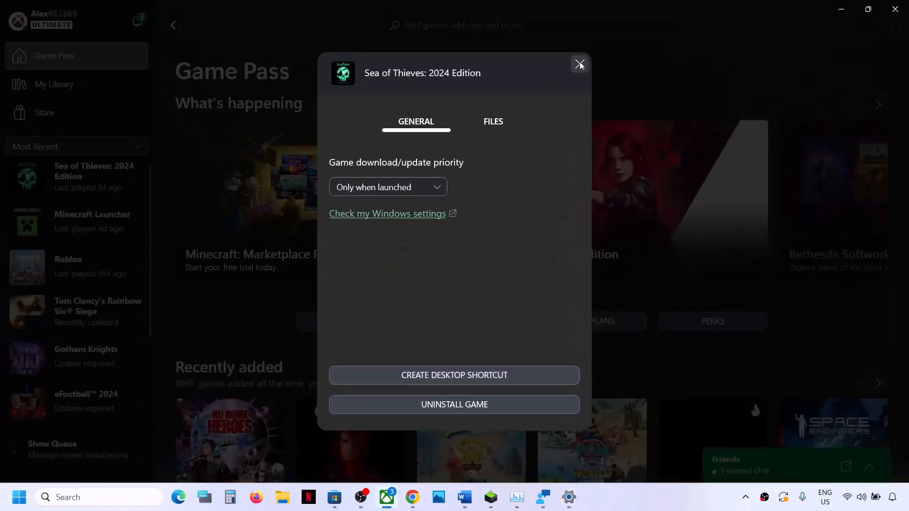
pyautogui.click(579, 64)
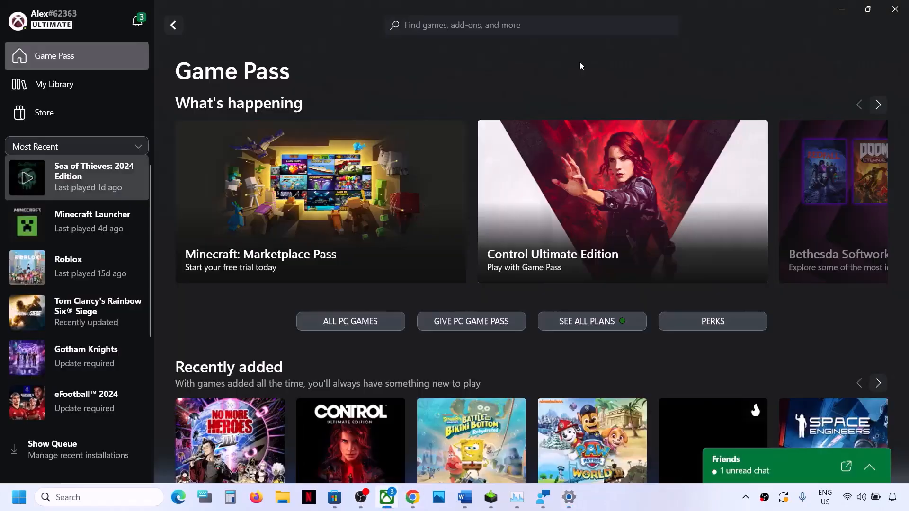
pyautogui.click(101, 175)
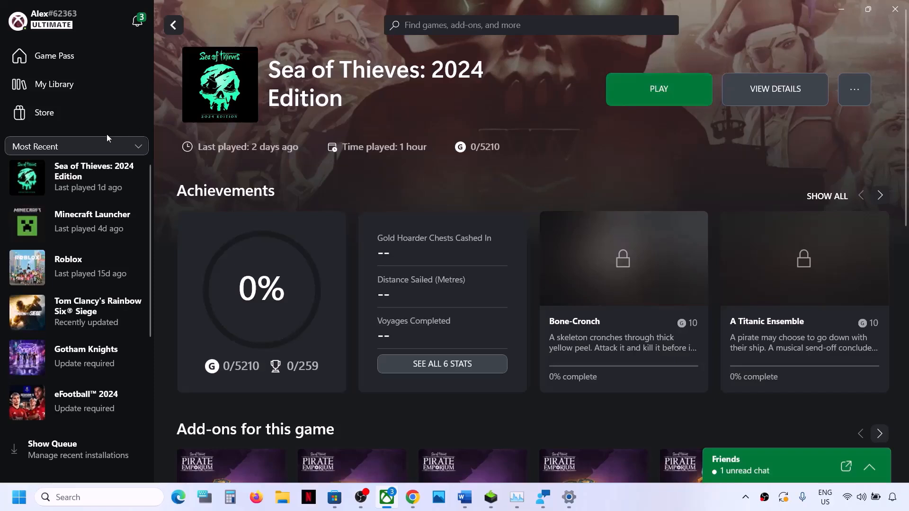
# - Search the Xbox app for "sea of th" and open the store page of Sea of Thieves: 2024 Edition
pyautogui.click(425, 26)
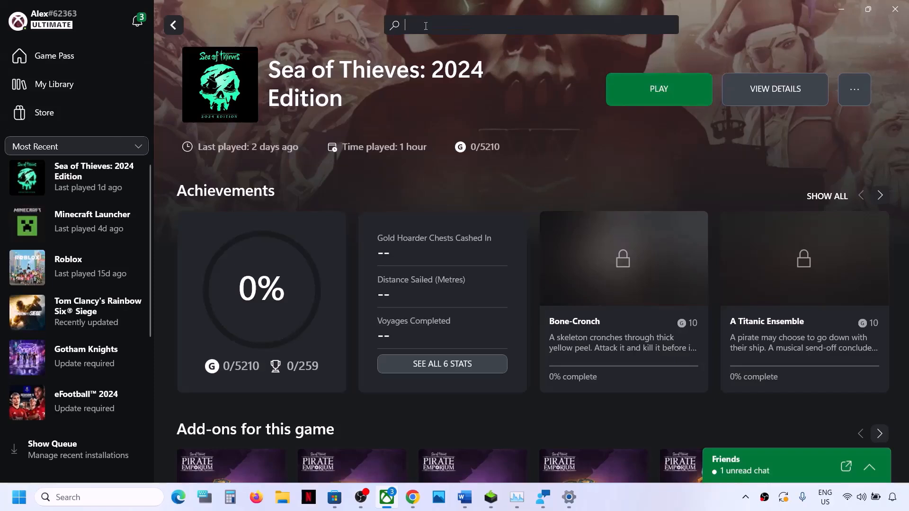
pyautogui.write('sea of')
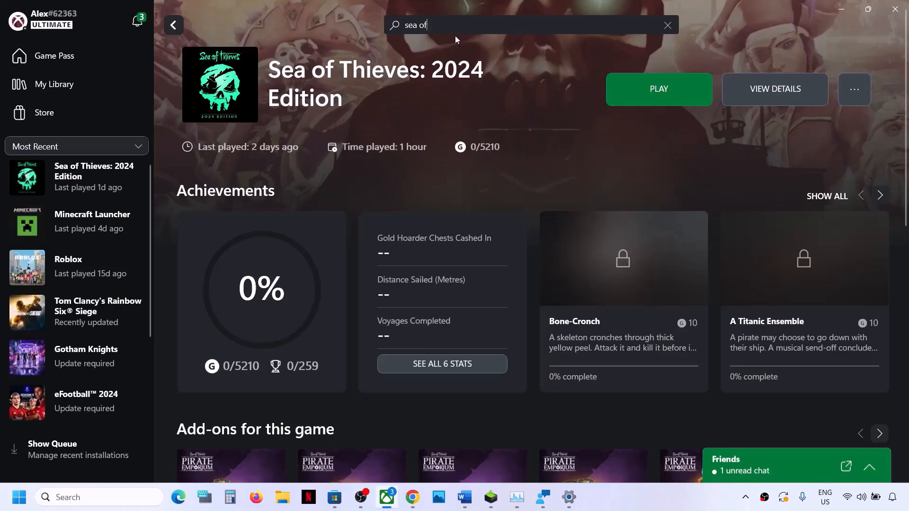
pyautogui.write(' thoie')
pyautogui.press('BackSpace')
pyautogui.press('BackSpace')
pyautogui.press('BackSpace')
pyautogui.write('i')
pyautogui.press('BackSpace')
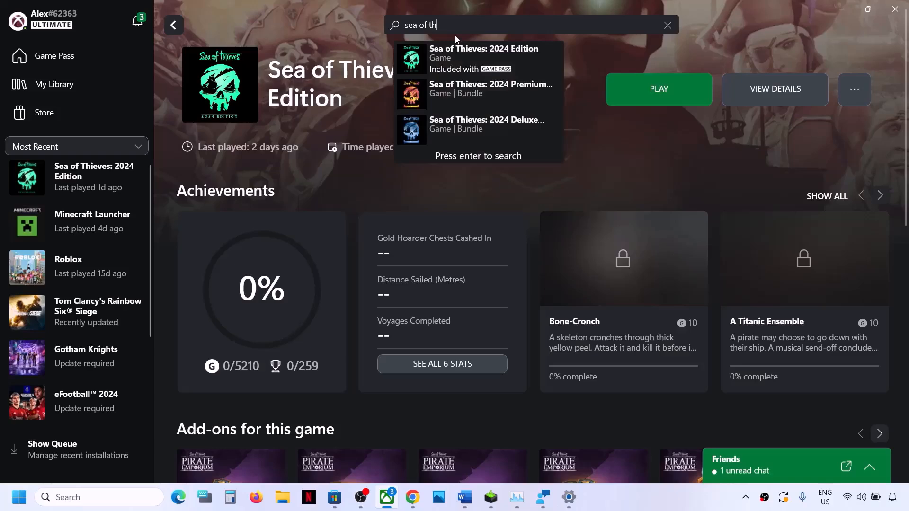
pyautogui.click(481, 67)
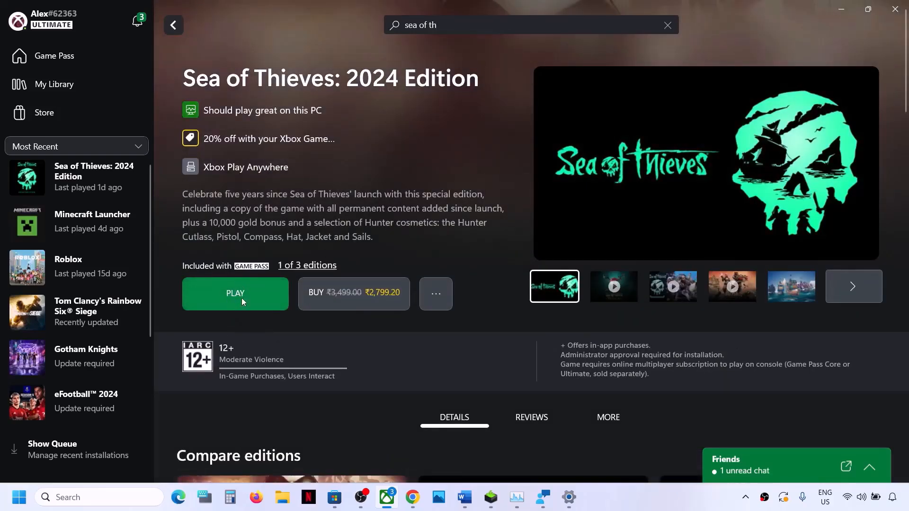
# - Close the Xbox app, reopen it, and return to the Sea of Thieves: 2024 Edition library page
pyautogui.click(894, 10)
pyautogui.click(745, 497)
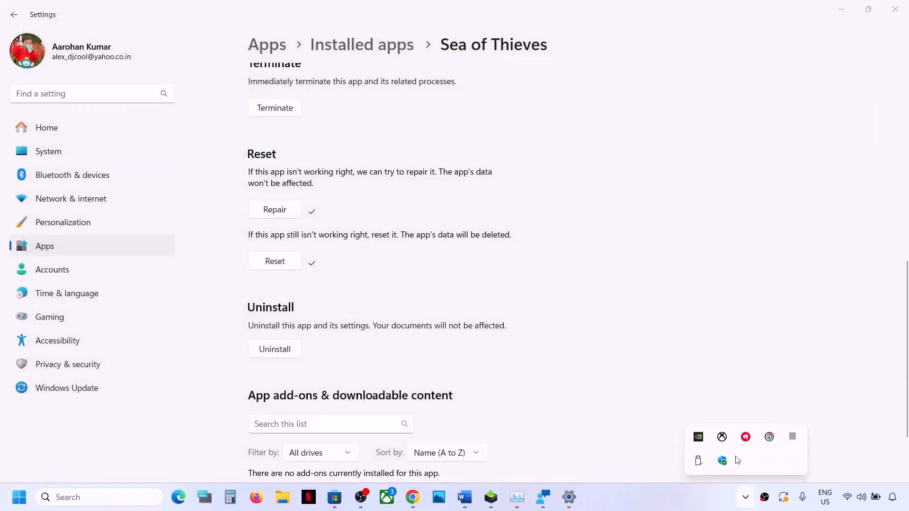
pyautogui.click(723, 442)
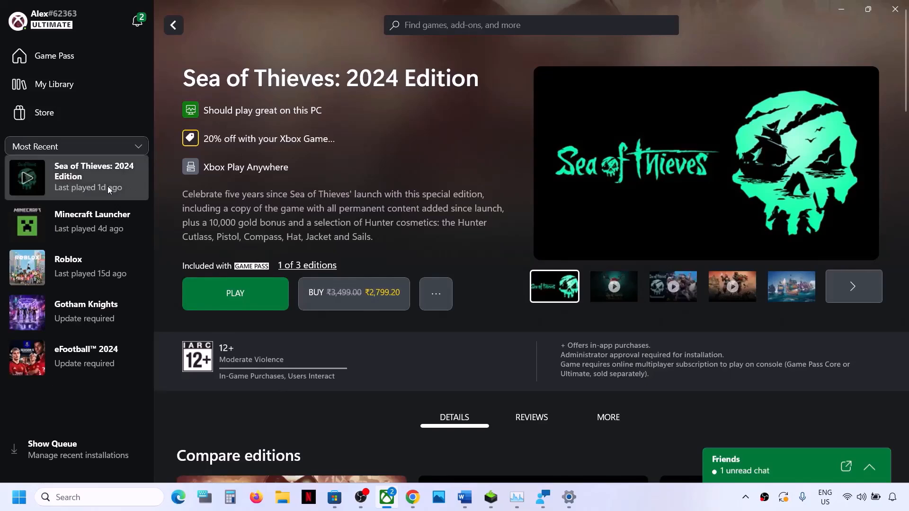
pyautogui.click(107, 186)
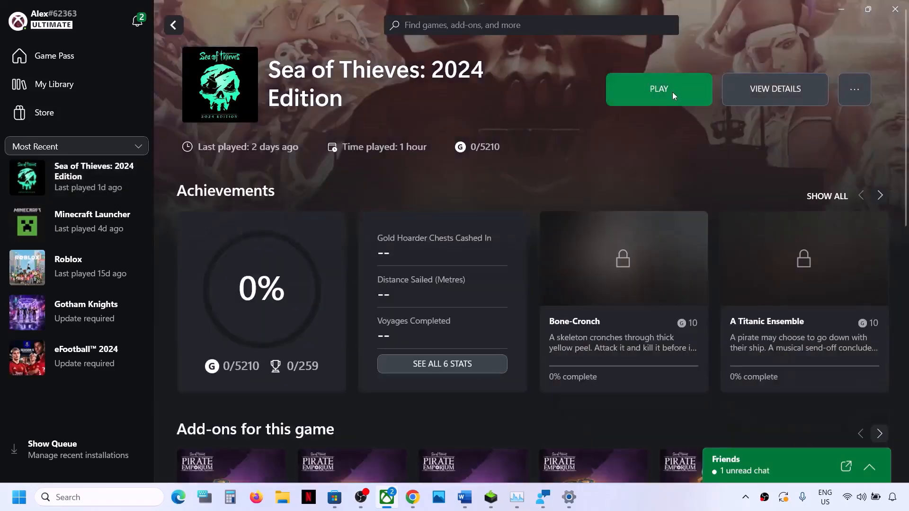
# - Return to the Word document and highlight the Step 8 instruction "Delete Microsoft Store Local Cache Files"
pyautogui.click(465, 497)
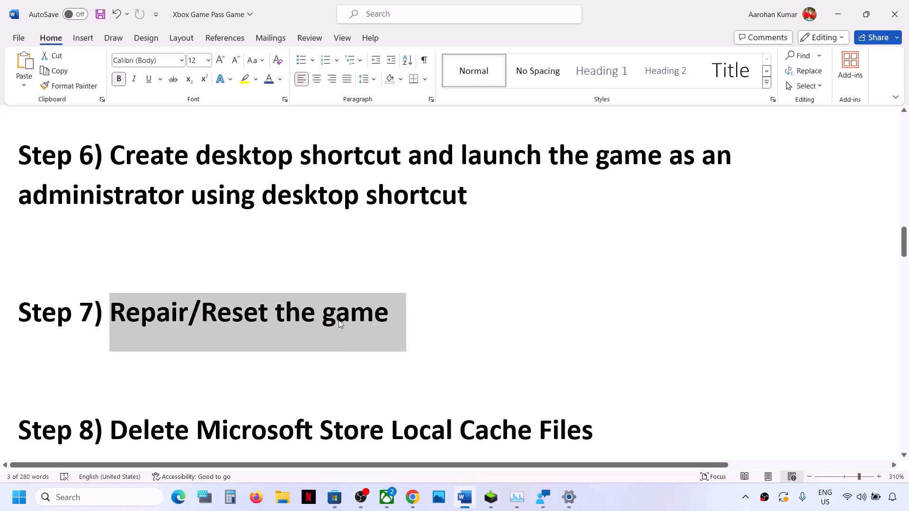
pyautogui.scroll(-2, 233, 357)
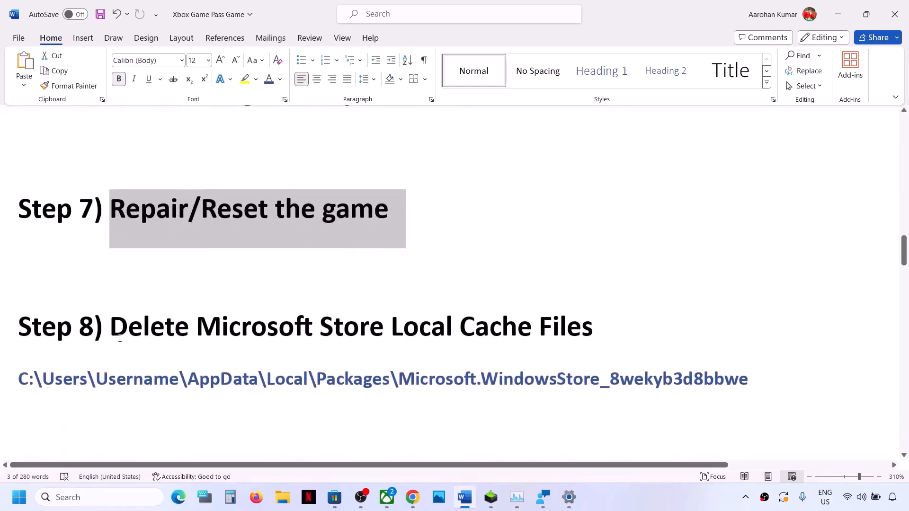
pyautogui.moveTo(107, 331); pyautogui.dragTo(594, 329)
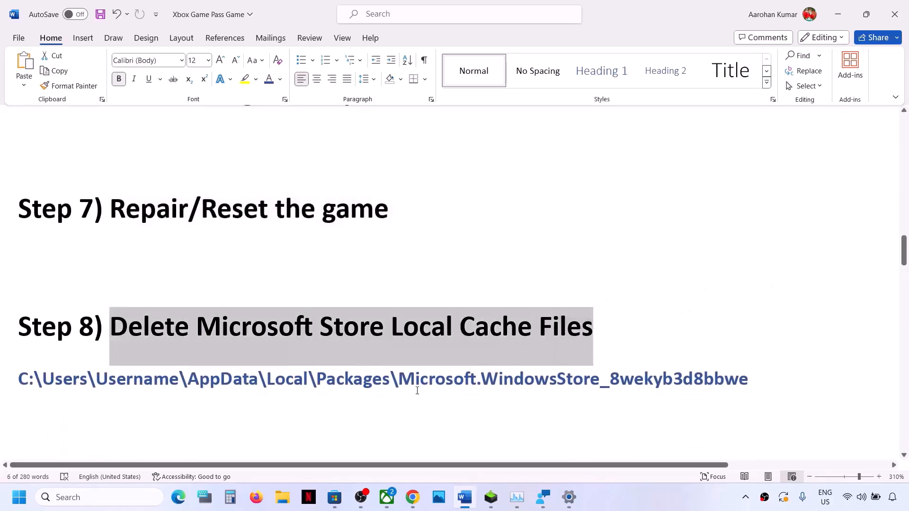
# - Switch to File Explorer and open the OS (C:) drive from This PC
pyautogui.click(283, 497)
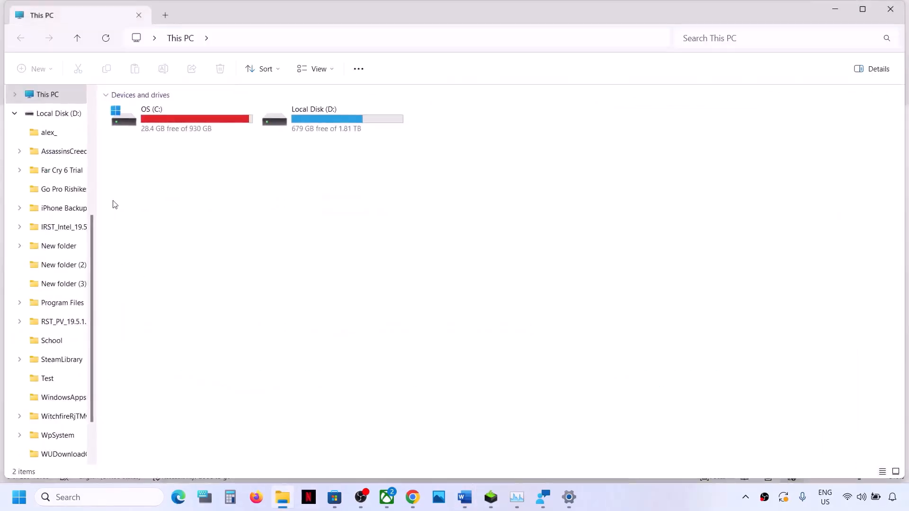
pyautogui.doubleClick(172, 127)
pyautogui.click(48, 94)
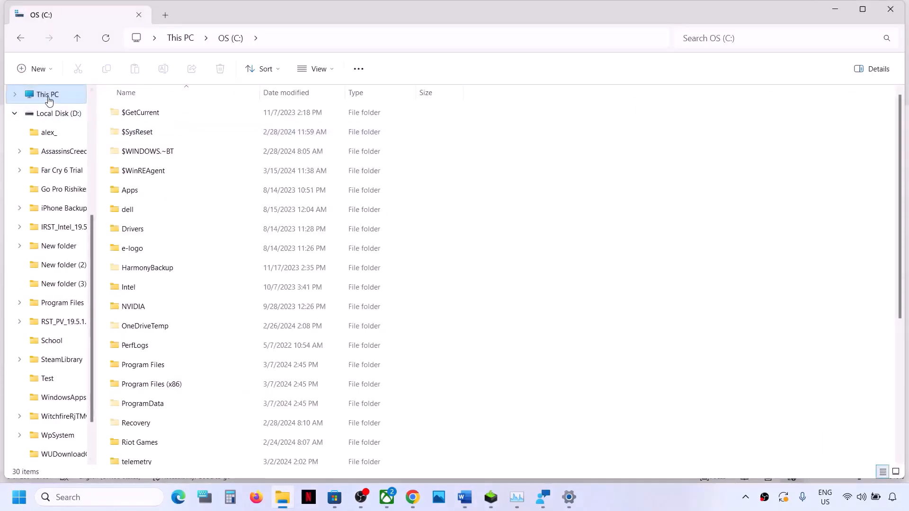
pyautogui.click(15, 115)
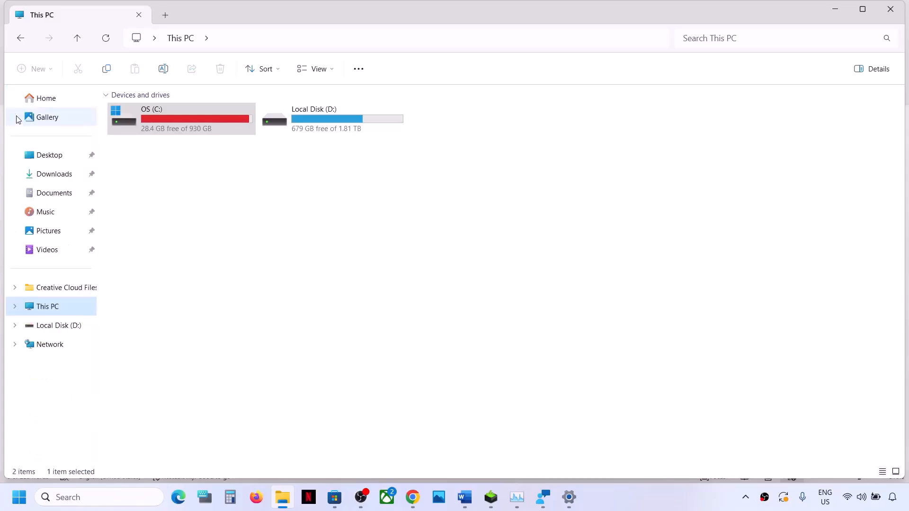
pyautogui.doubleClick(211, 125)
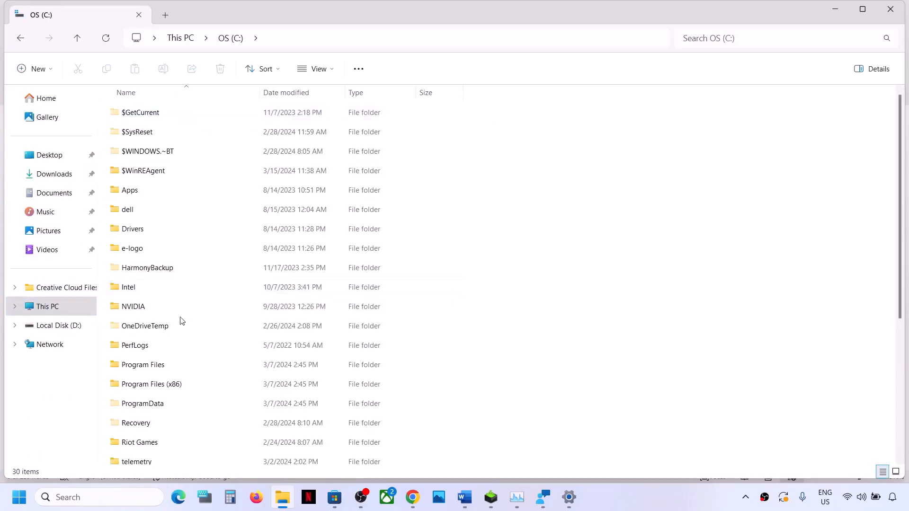
# - Check the folder path in the Word document and open the profile folder inside Users on the C: drive
pyautogui.hotkey('alt', 'Tab')
pyautogui.hotkey('alt', 'Tab')
pyautogui.scroll(-4, 201, 351)
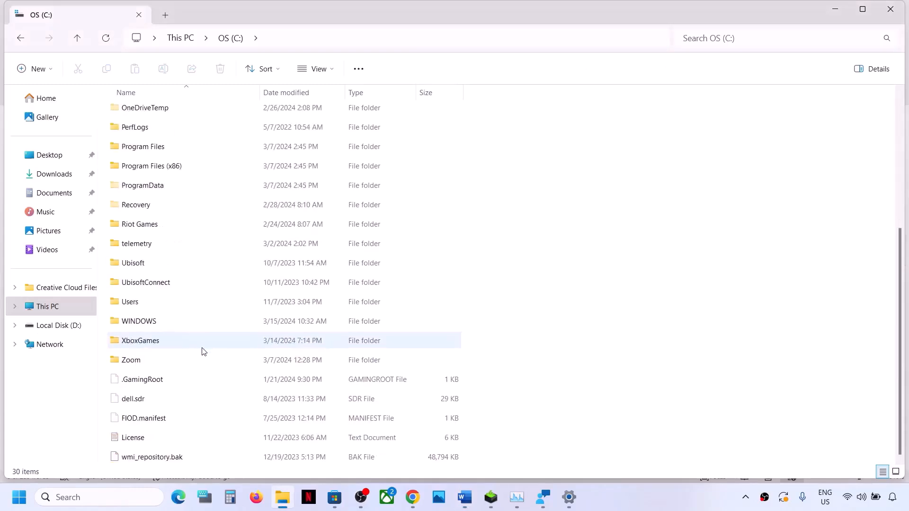
pyautogui.click(127, 300)
pyautogui.doubleClick(128, 301)
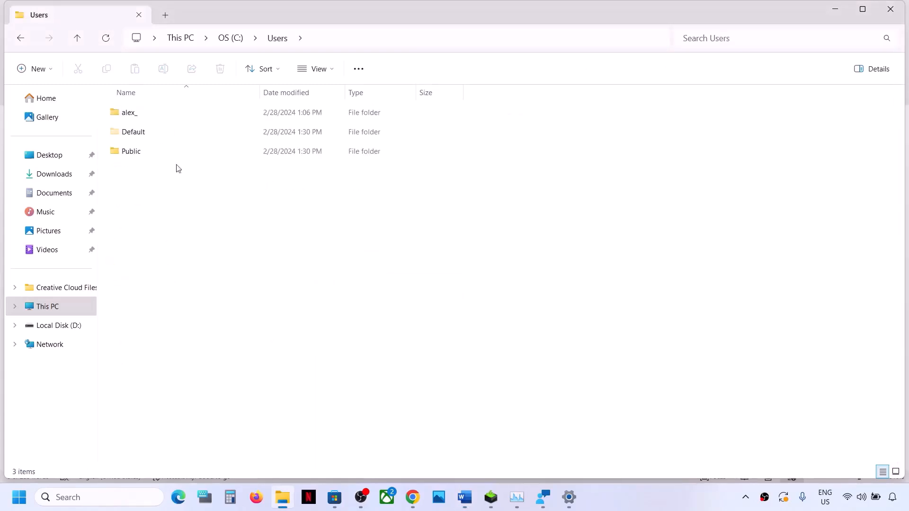
pyautogui.click(134, 112)
pyautogui.doubleClick(178, 112)
# - Select the AppData folder and show File Explorer's display option for hidden items
pyautogui.click(152, 191)
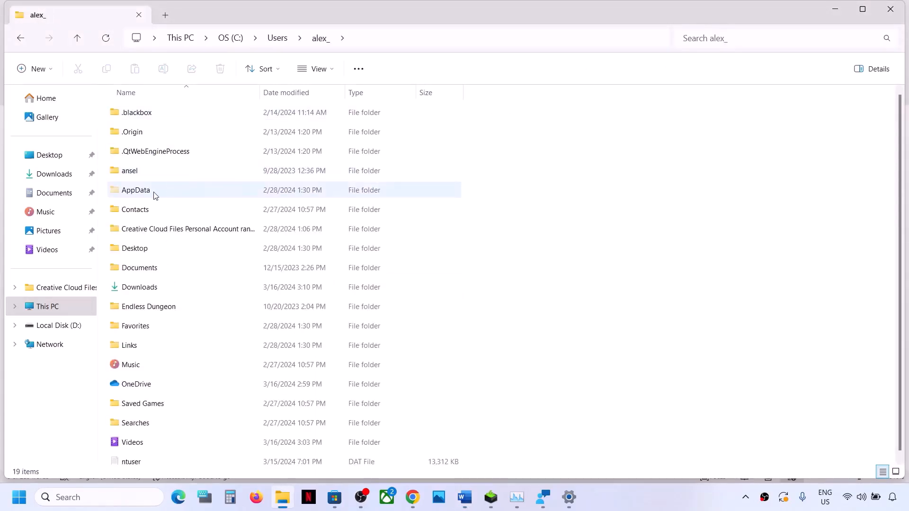
pyautogui.click(332, 71)
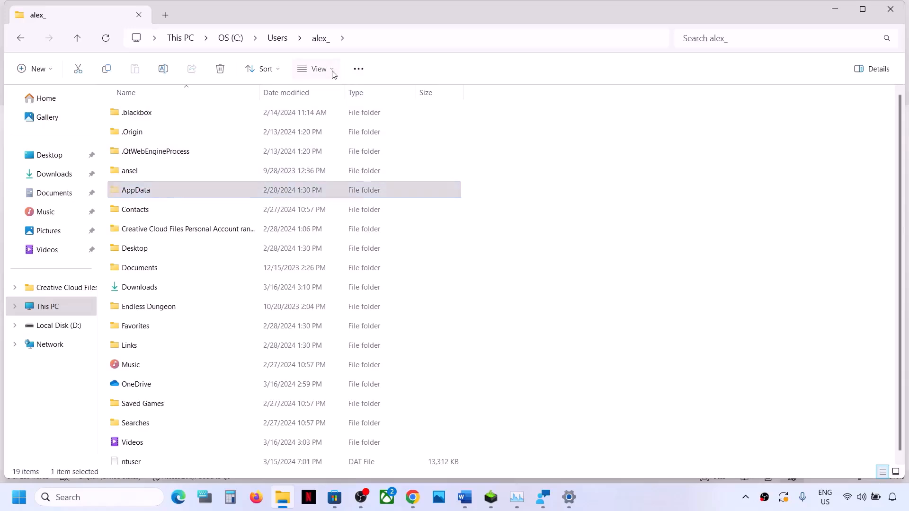
pyautogui.click(321, 293)
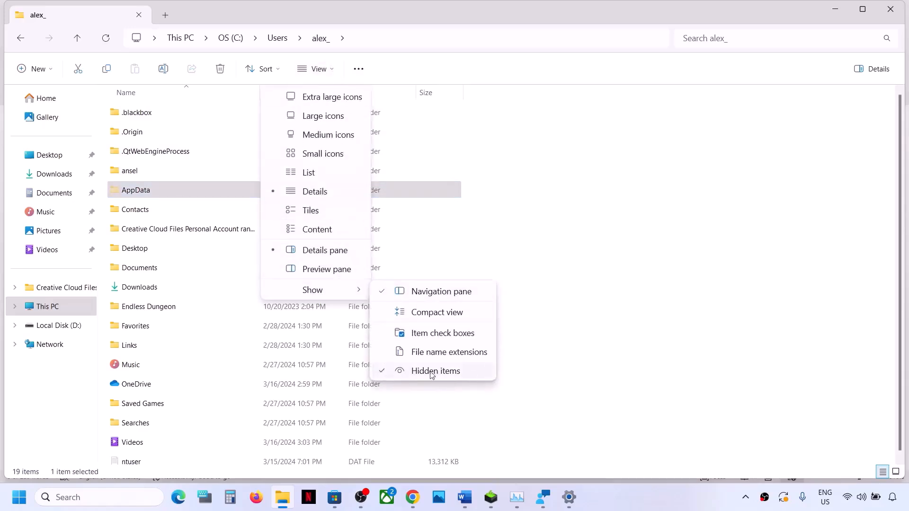
# - Open the Packages folder inside AppData\Local
pyautogui.doubleClick(164, 192)
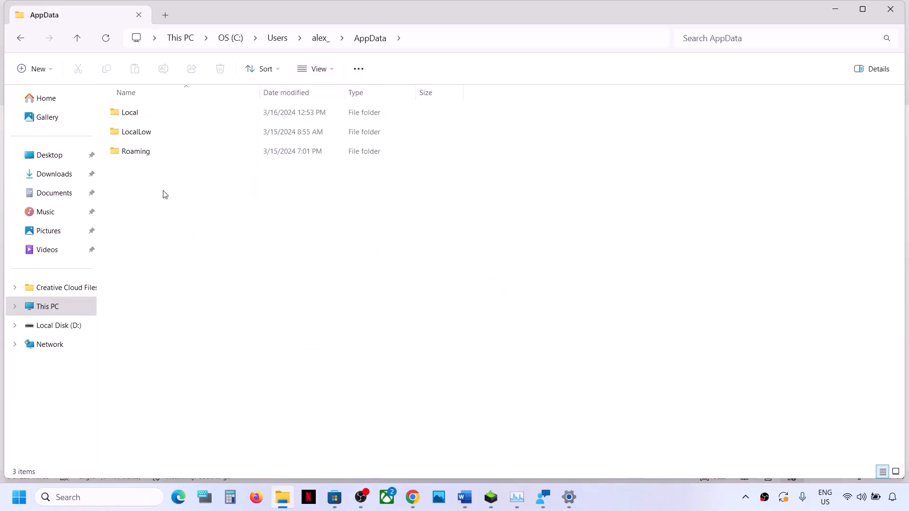
pyautogui.doubleClick(145, 118)
pyautogui.click(146, 231)
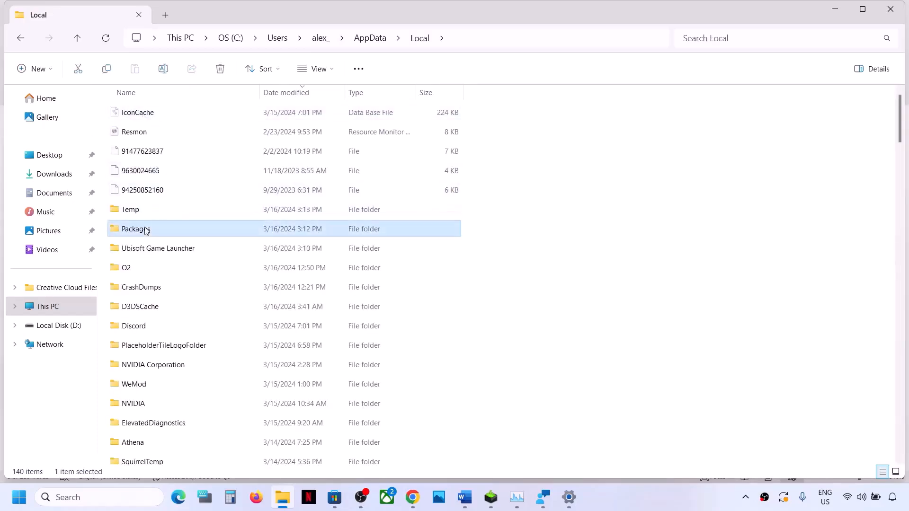
pyautogui.doubleClick(167, 234)
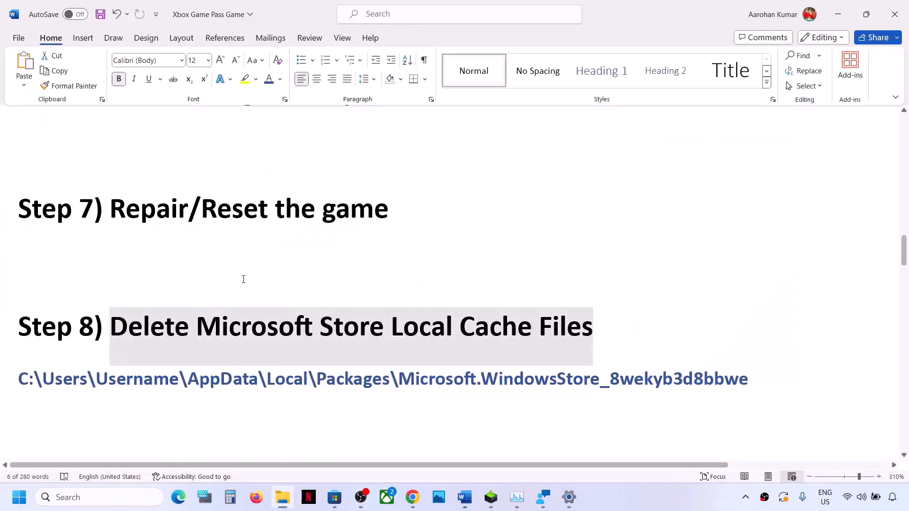
# - Highlight the folder name Microsoft.WindowsStore_8wekyb3d8bbwe in the Word document's Step 8 path and return to the Packages folder
pyautogui.moveTo(401, 381); pyautogui.dragTo(748, 381)
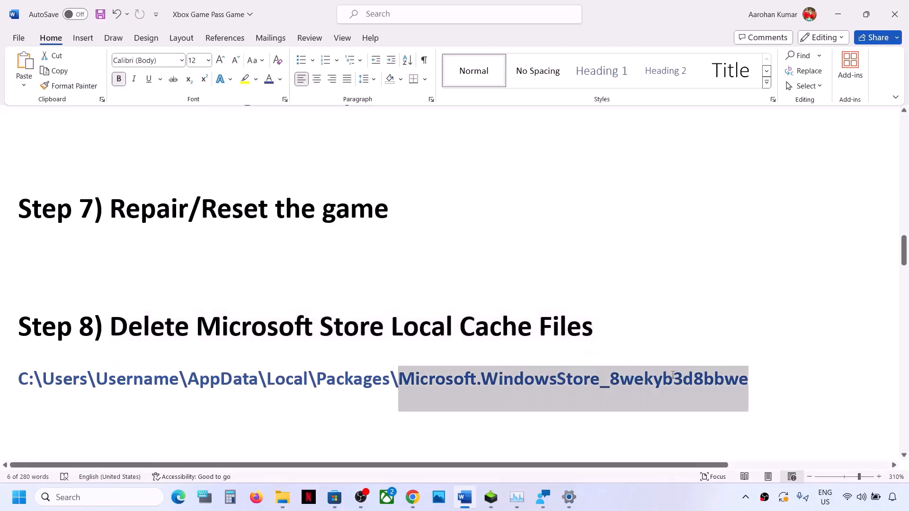
pyautogui.hotkey('alt', 'Tab')
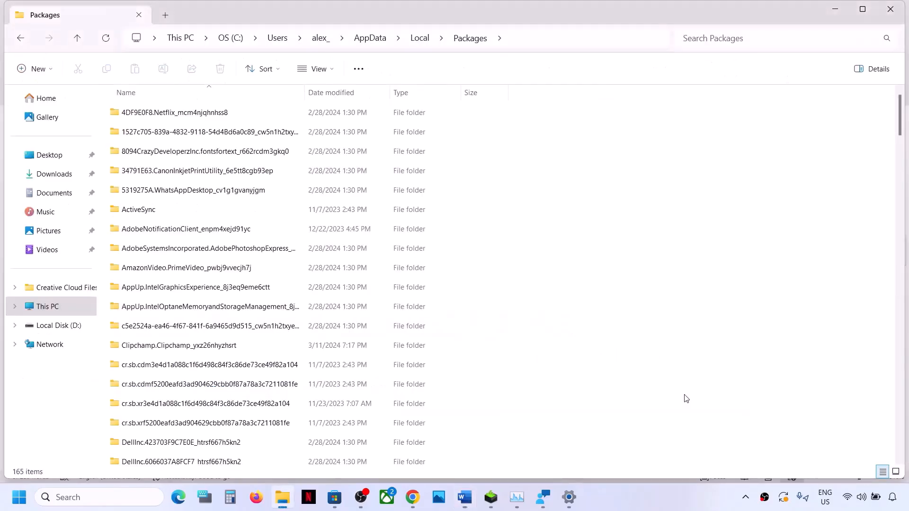
# - Reverse the name sorting of the Packages folder, locate Microsoft.WindowsStore_8wekyb3d8bbwe, check its name against the Word document, and open it
pyautogui.click(213, 90)
pyautogui.scroll(-5, 198, 364)
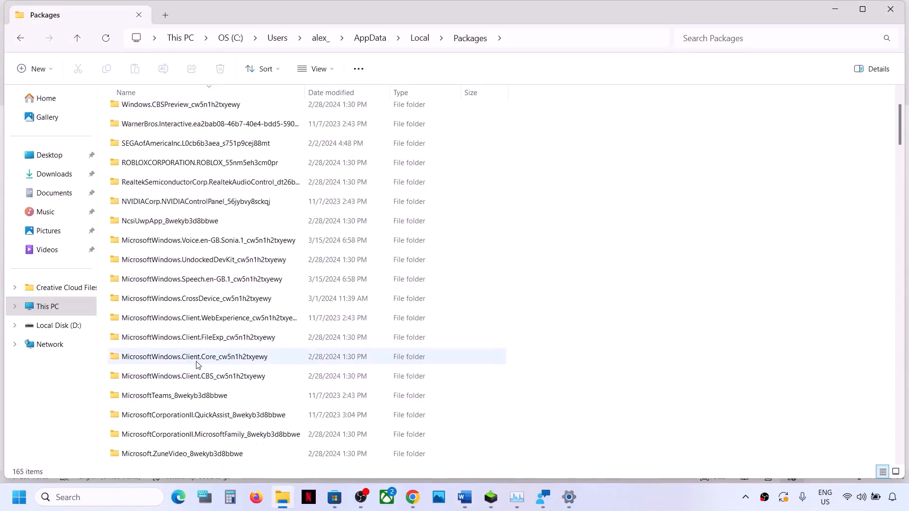
pyautogui.scroll(-4, 197, 363)
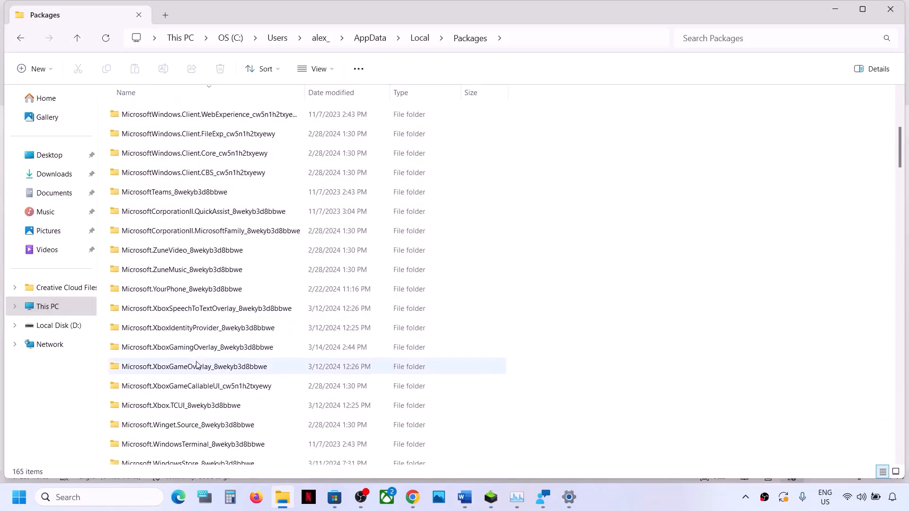
pyautogui.scroll(-3, 215, 402)
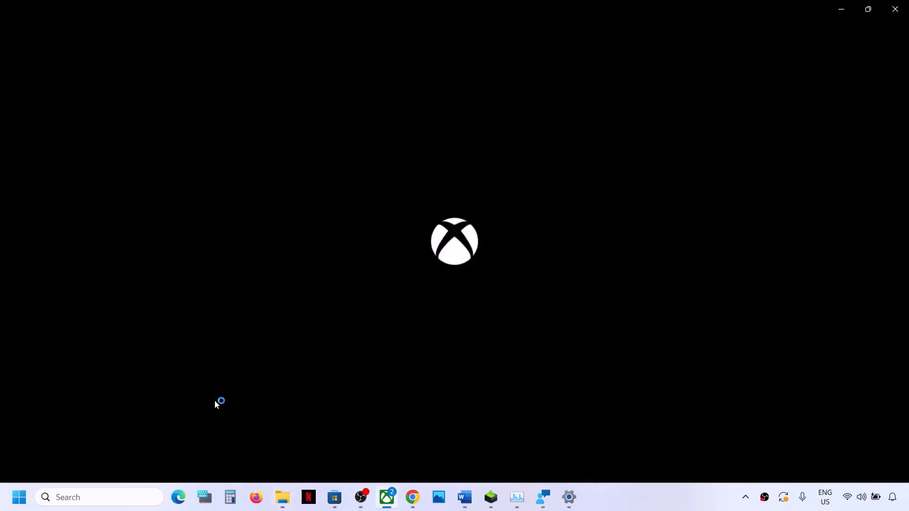
pyautogui.click(841, 10)
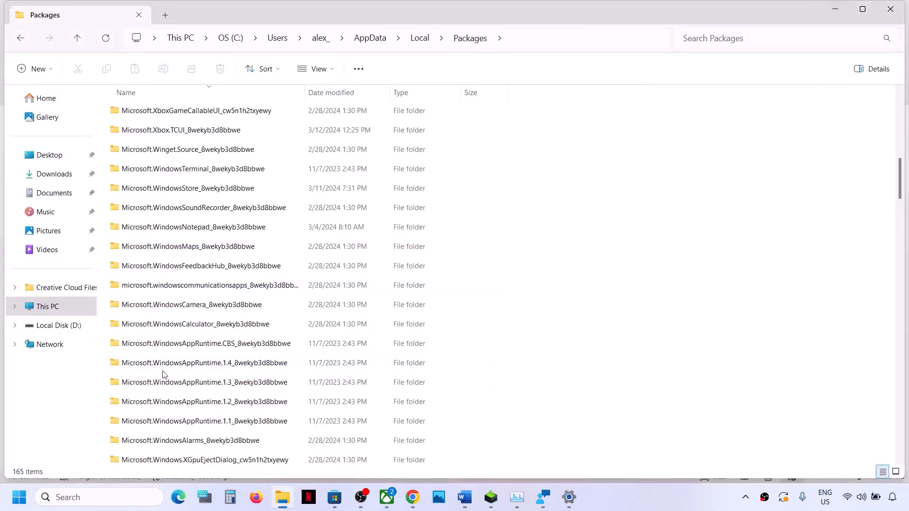
pyautogui.scroll(-4, 163, 374)
pyautogui.scroll(-10, 163, 374)
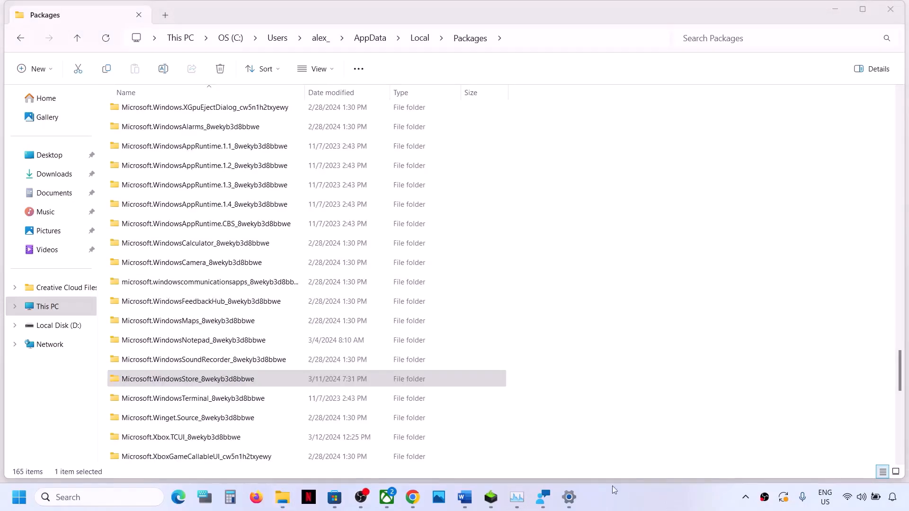
pyautogui.click(171, 385)
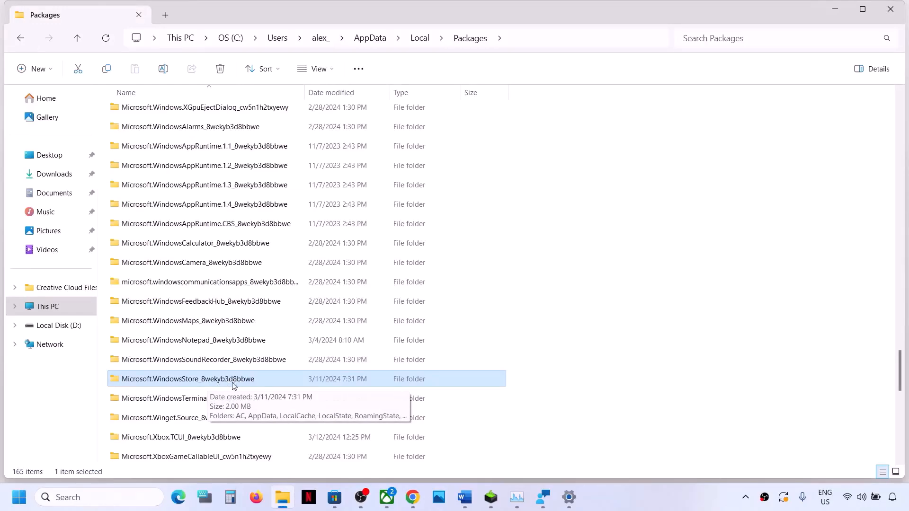
pyautogui.hotkey('alt', 'Tab')
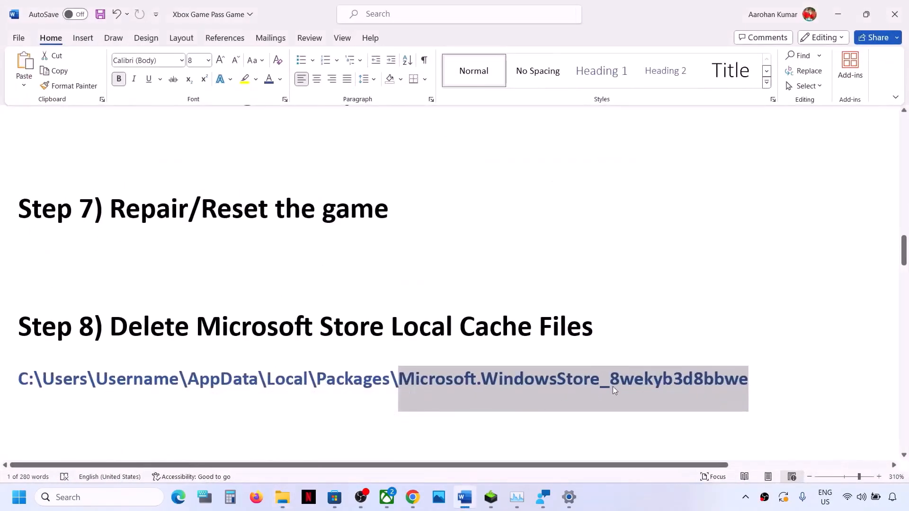
pyautogui.hotkey('alt', 'Tab')
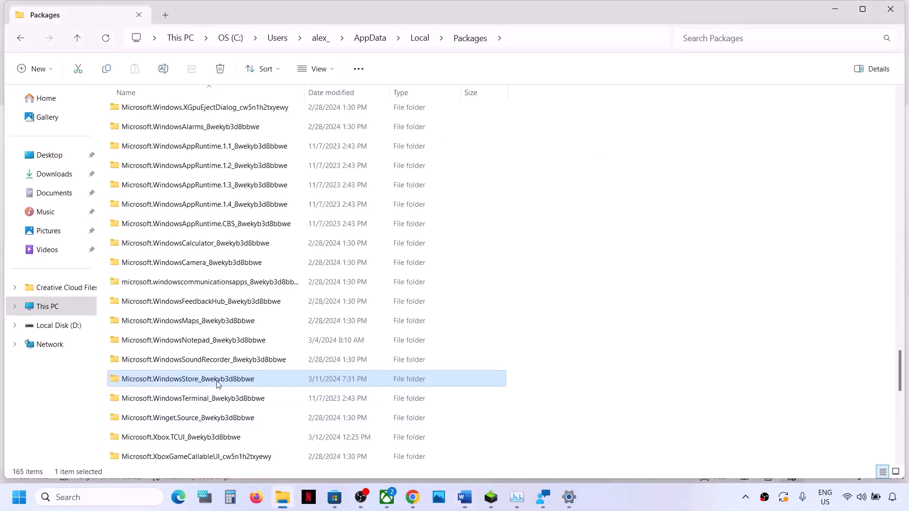
pyautogui.doubleClick(219, 382)
# - Delete the LocalCache folder inside the Microsoft.WindowsStore_8wekyb3d8bbwe folder
pyautogui.click(141, 154)
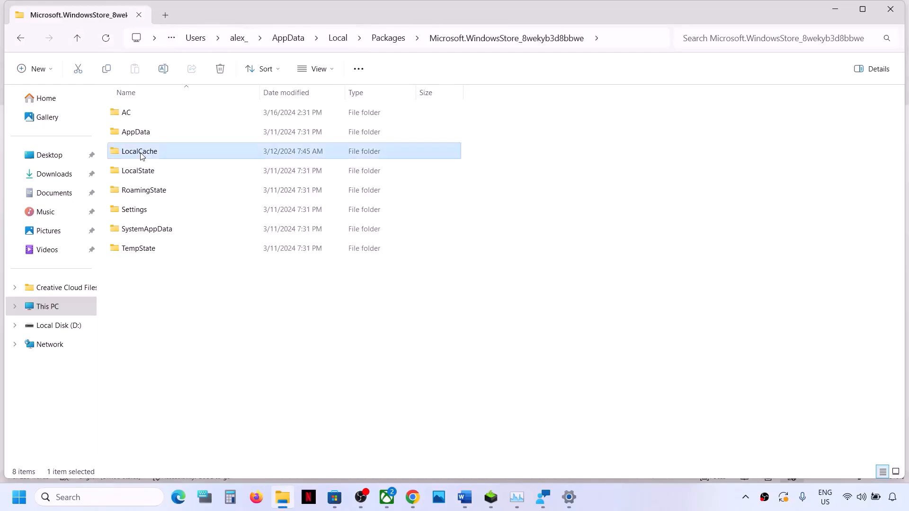
pyautogui.rightClick(158, 155)
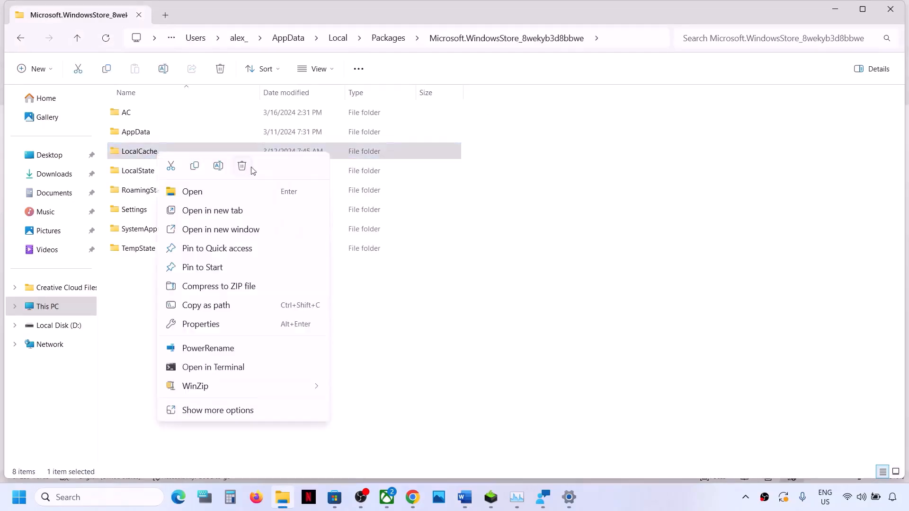
pyautogui.click(241, 164)
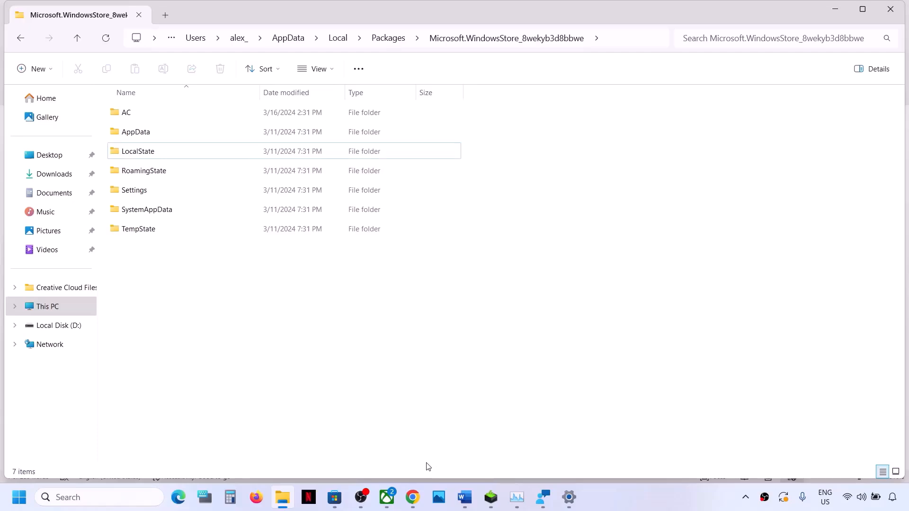
# - Switch to the Word document and highlight the Step 9 text about using the same account in the Xbox and Microsoft Store apps
pyautogui.click(464, 498)
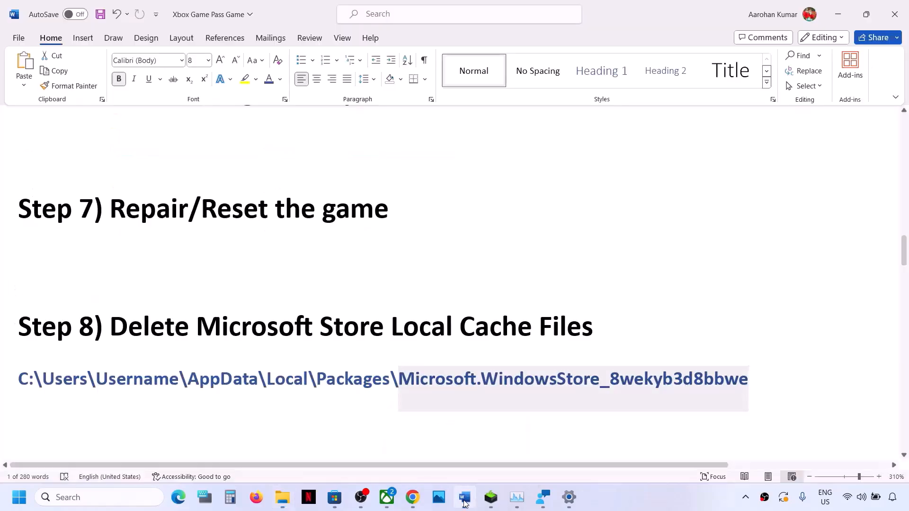
pyautogui.scroll(-3, 302, 386)
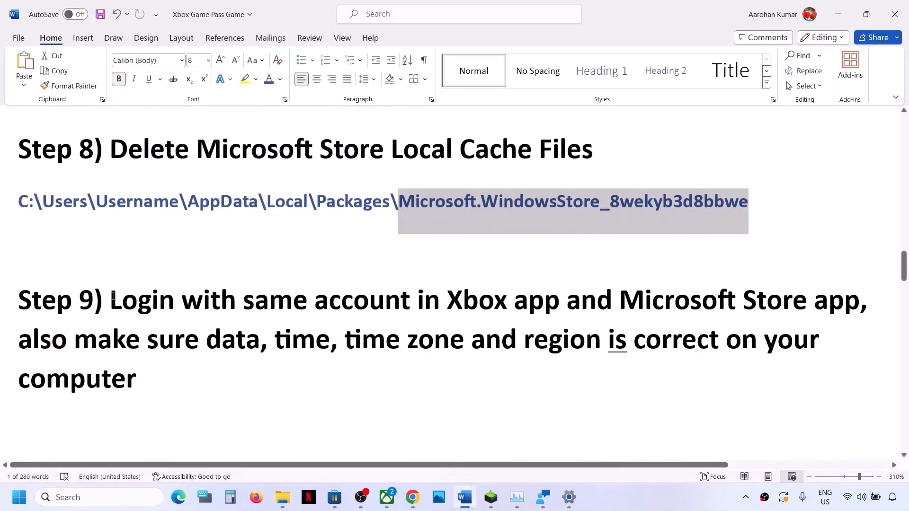
pyautogui.moveTo(115, 303); pyautogui.dragTo(812, 303)
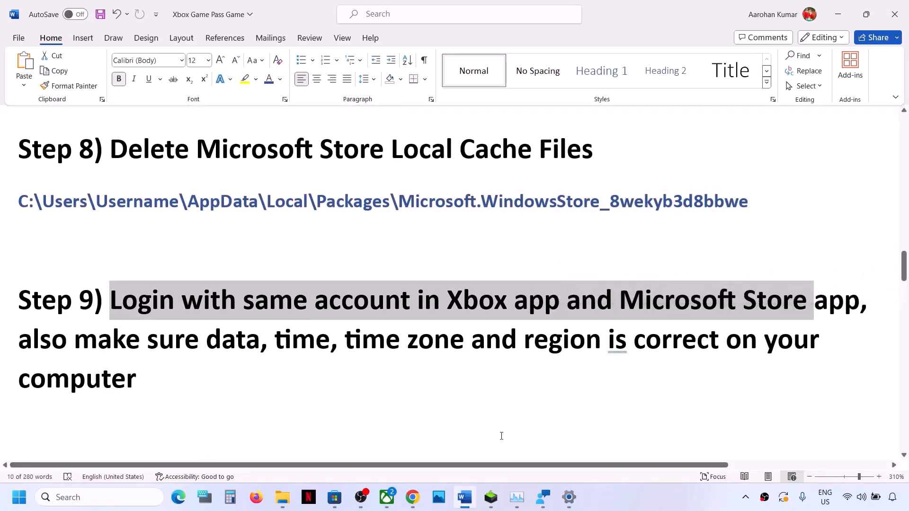
# - Switch to the Microsoft Store and sign out of the current account
pyautogui.click(336, 505)
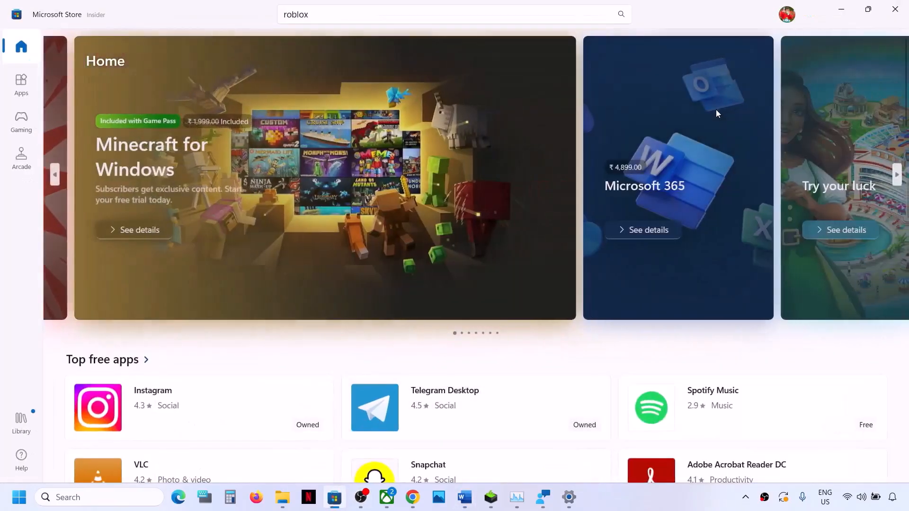
pyautogui.click(788, 18)
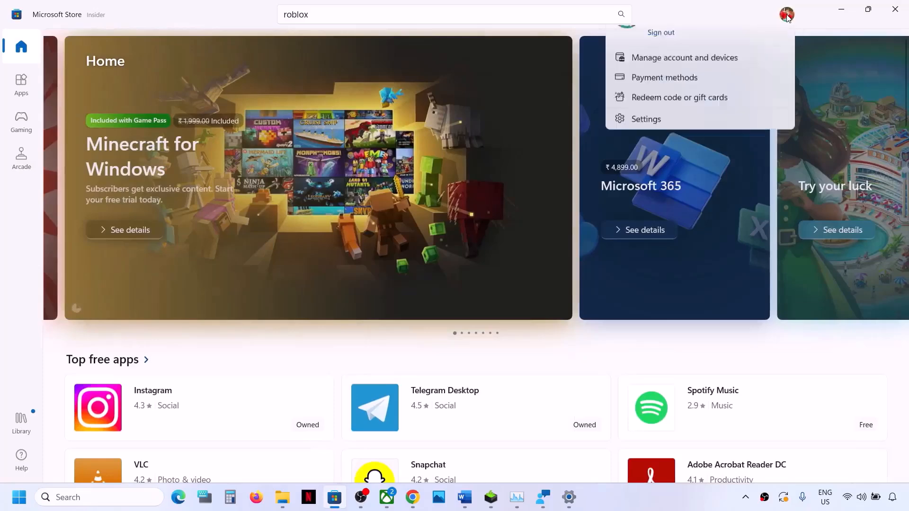
pyautogui.click(668, 67)
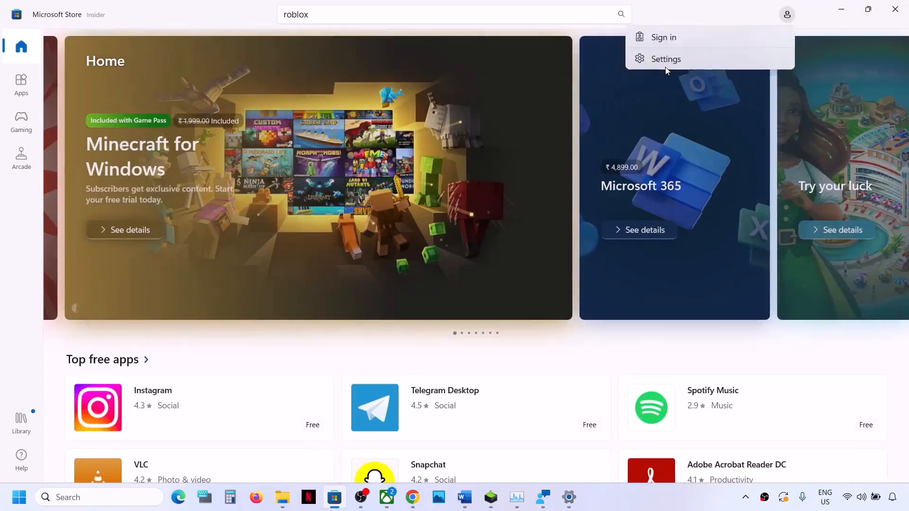
# - Sign in to the Microsoft Store with the second saved Microsoft account and enter the account PIN
pyautogui.click(686, 39)
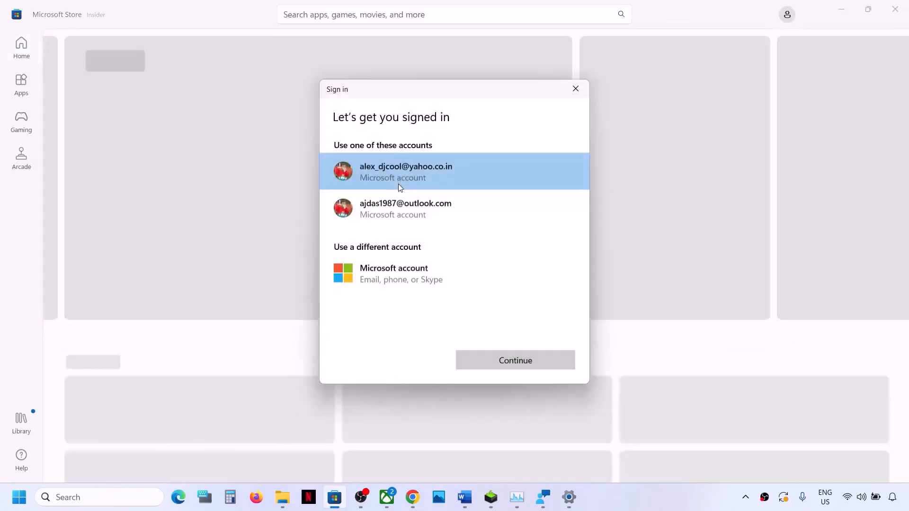
pyautogui.click(399, 209)
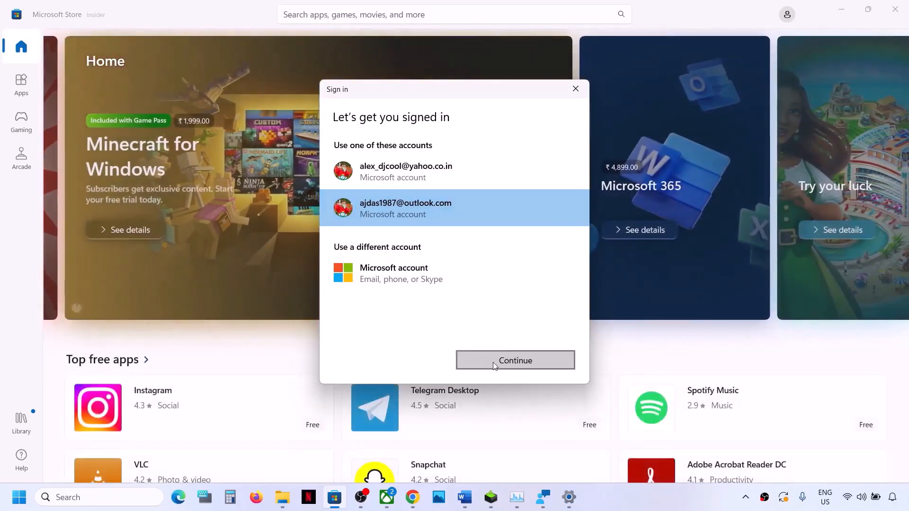
pyautogui.click(492, 364)
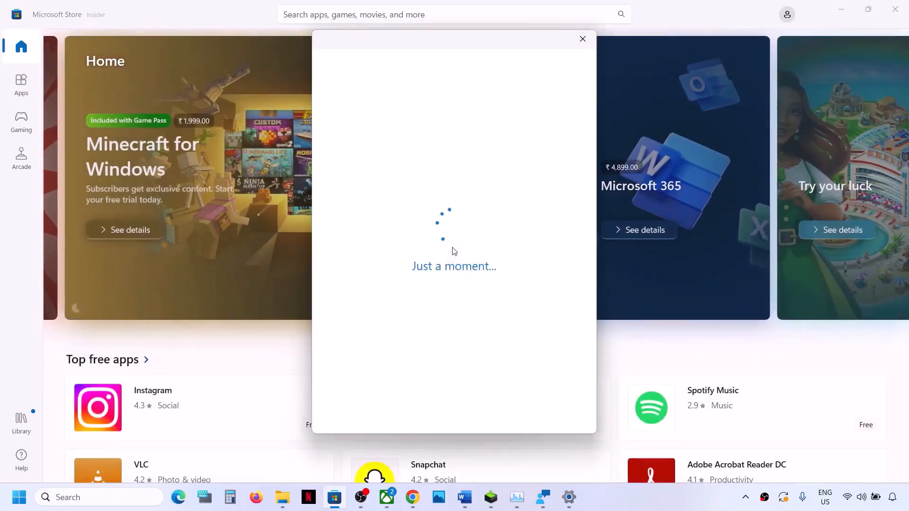
pyautogui.write('1•••')
# - Switch to the Xbox app and sign out of the current profile
pyautogui.click(386, 498)
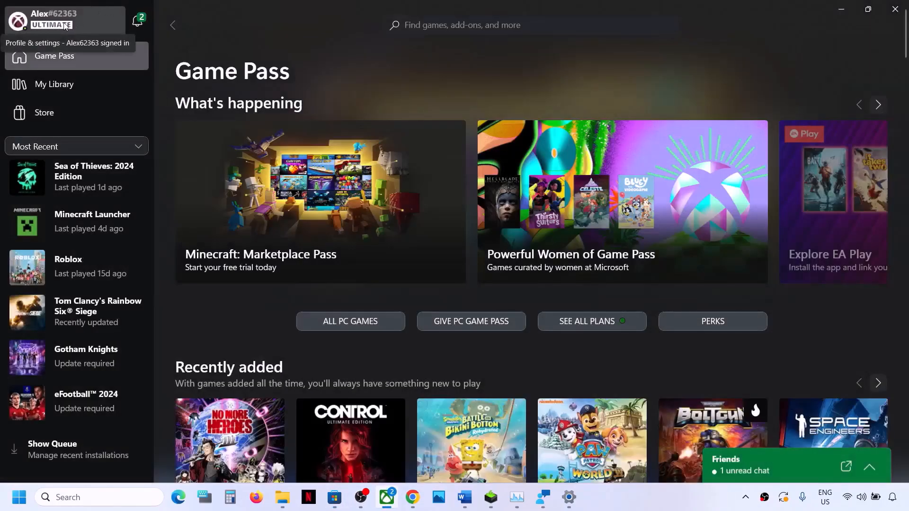
pyautogui.click(66, 25)
pyautogui.click(40, 228)
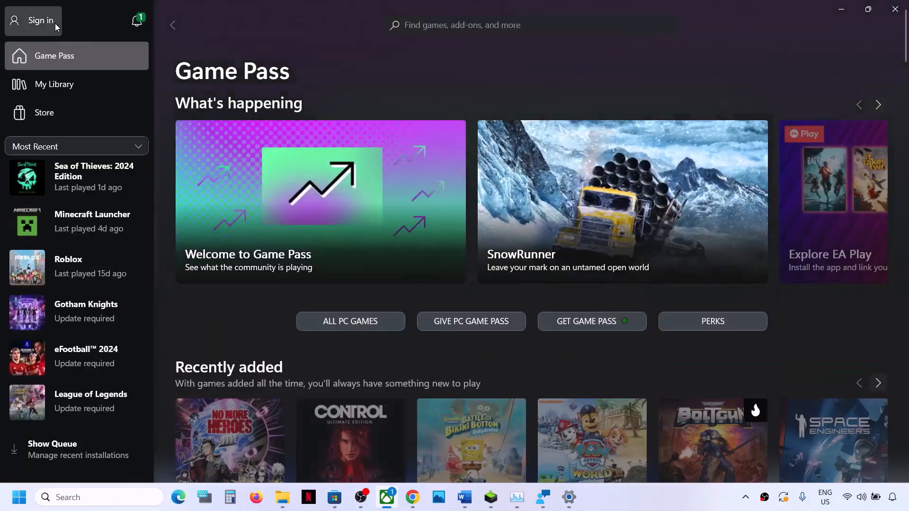
# - Sign in to the Xbox app with the same saved Microsoft account used in the Microsoft Store and continue past the welcome screen
pyautogui.click(55, 24)
pyautogui.click(62, 177)
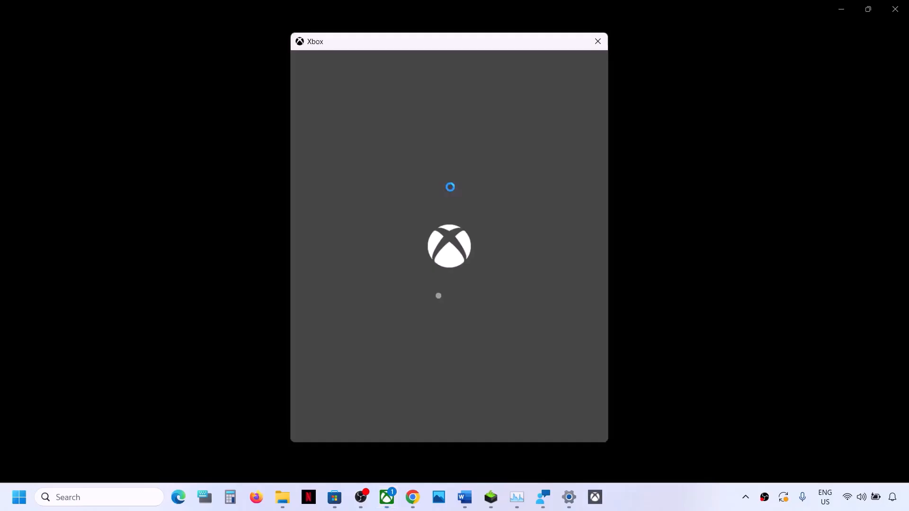
pyautogui.click(411, 220)
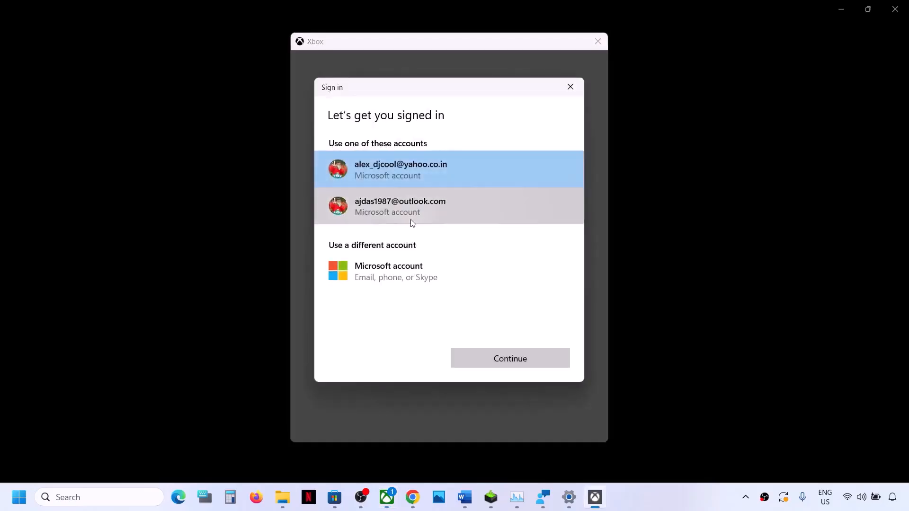
pyautogui.click(505, 361)
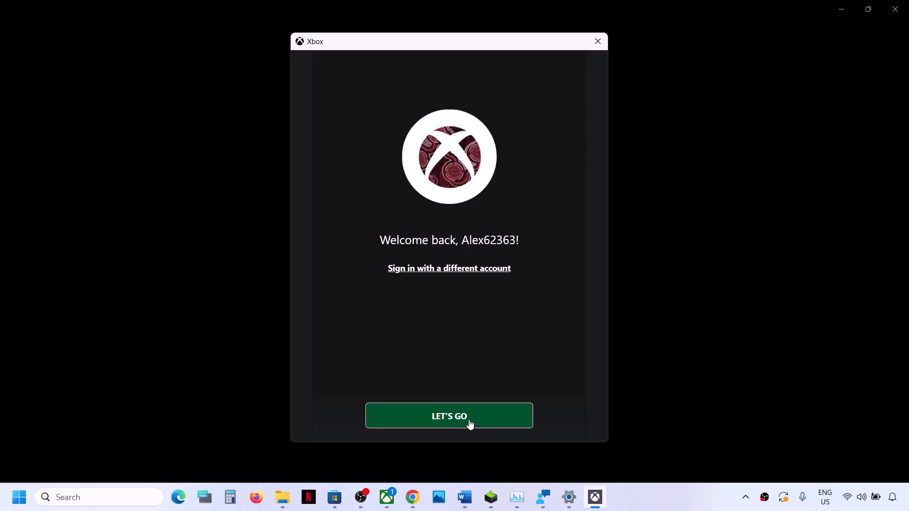
pyautogui.click(470, 425)
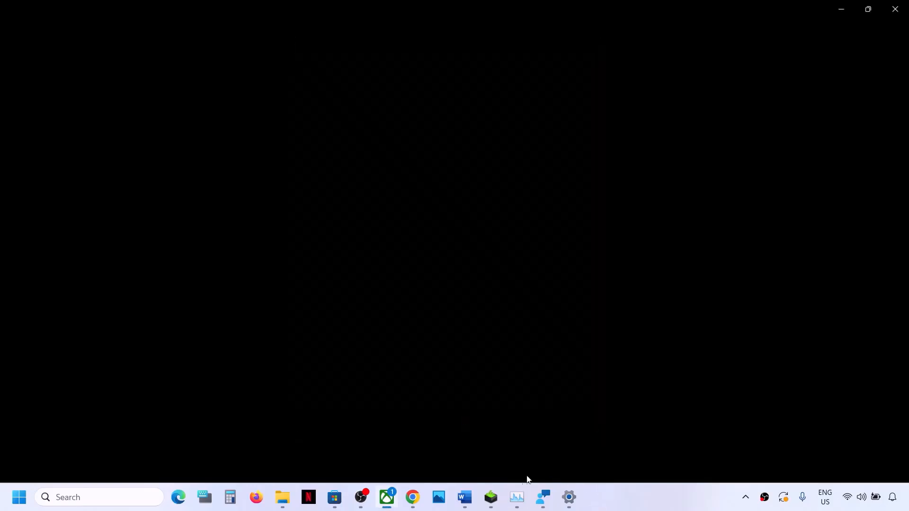
# - Close the unneeded background program and highlight the Step 9 text about date, time, time zone and region in the Word document
pyautogui.rightClick(517, 497)
pyautogui.click(509, 465)
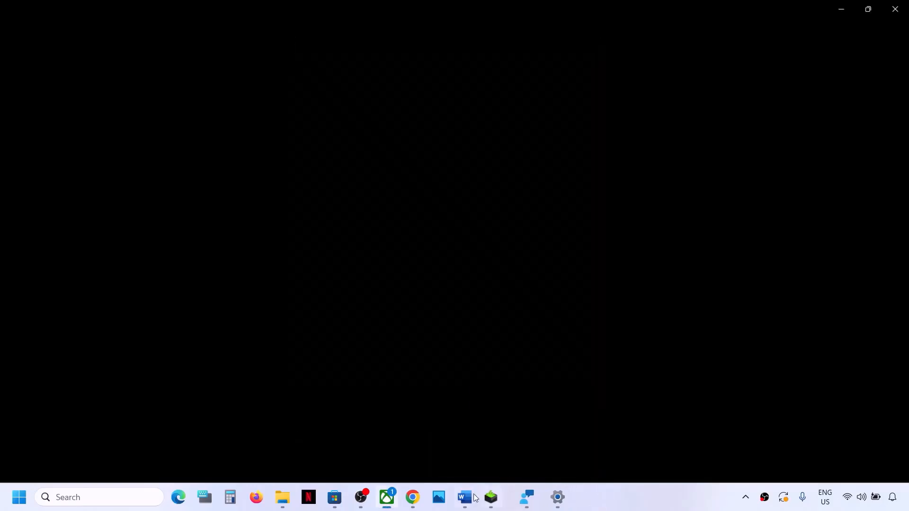
pyautogui.click(466, 497)
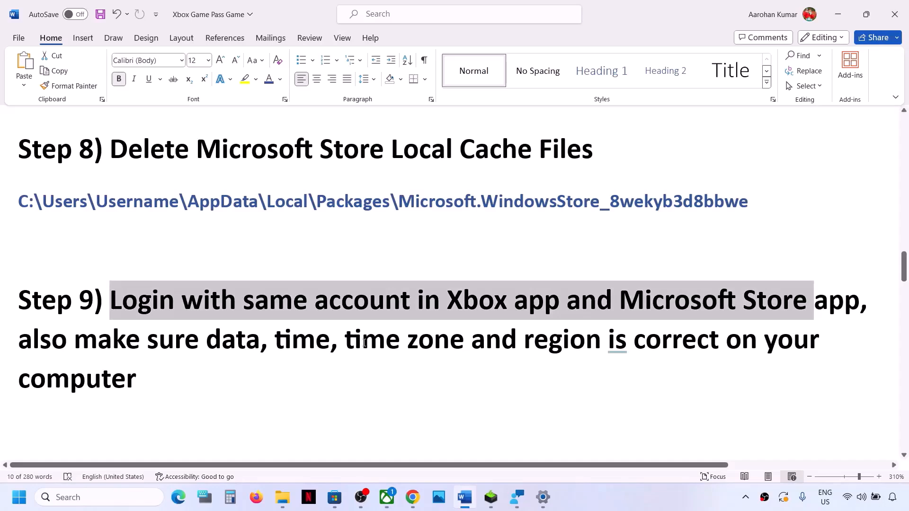
pyautogui.moveTo(34, 342); pyautogui.dragTo(608, 350)
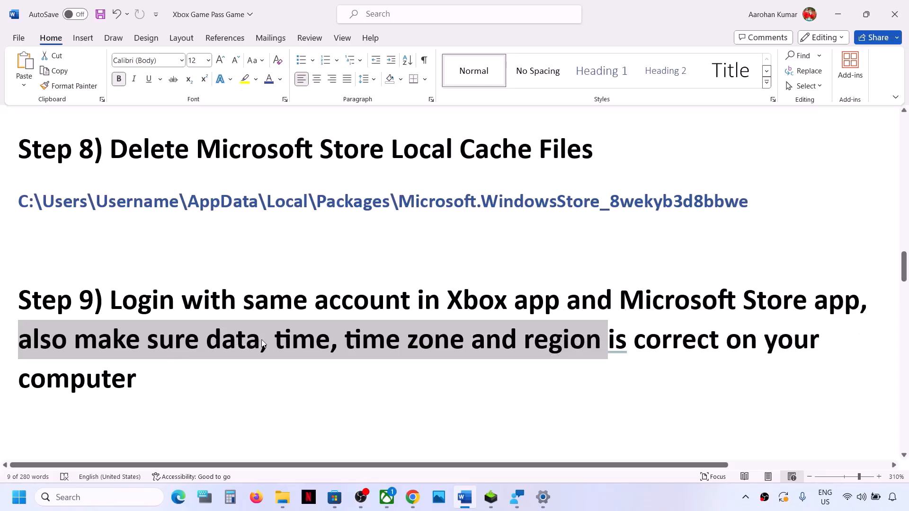
# - Correct the misspelled word "data" to "date" in the Step 9 text
pyautogui.click(256, 343)
pyautogui.press('BackSpace')
pyautogui.write('e')
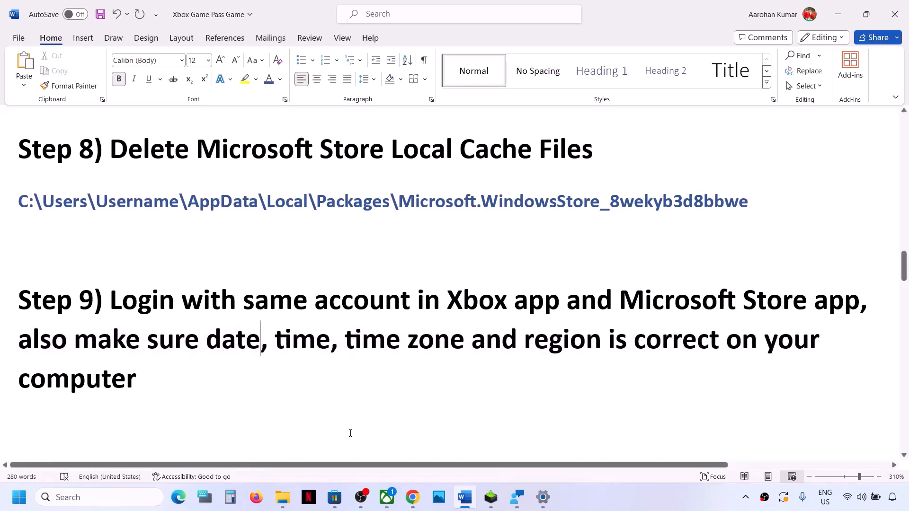
# - Synchronize the computer's clock in the Date & time section of Windows Settings and return to the Time & language page
pyautogui.click(19, 497)
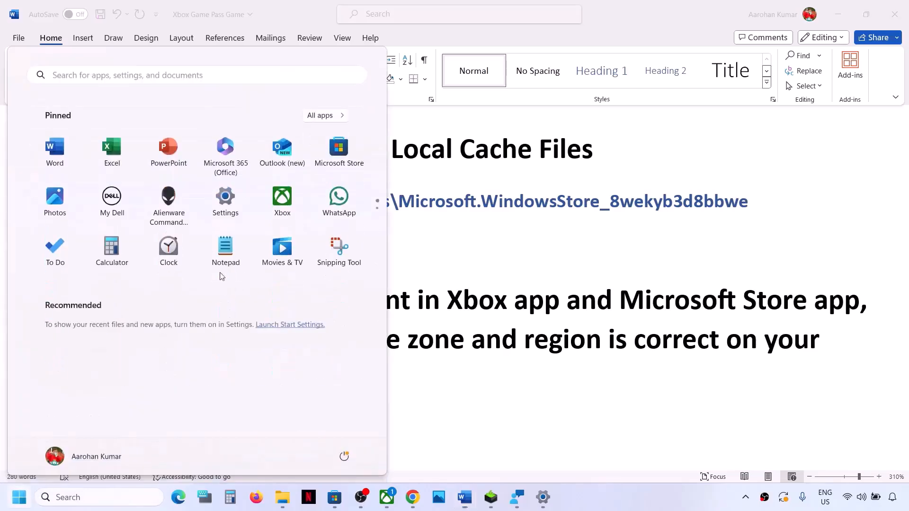
pyautogui.click(225, 197)
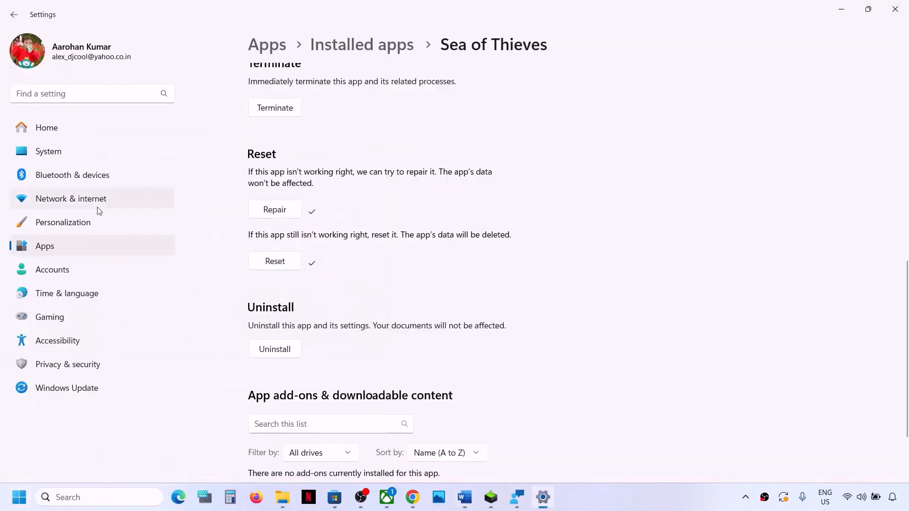
pyautogui.click(55, 295)
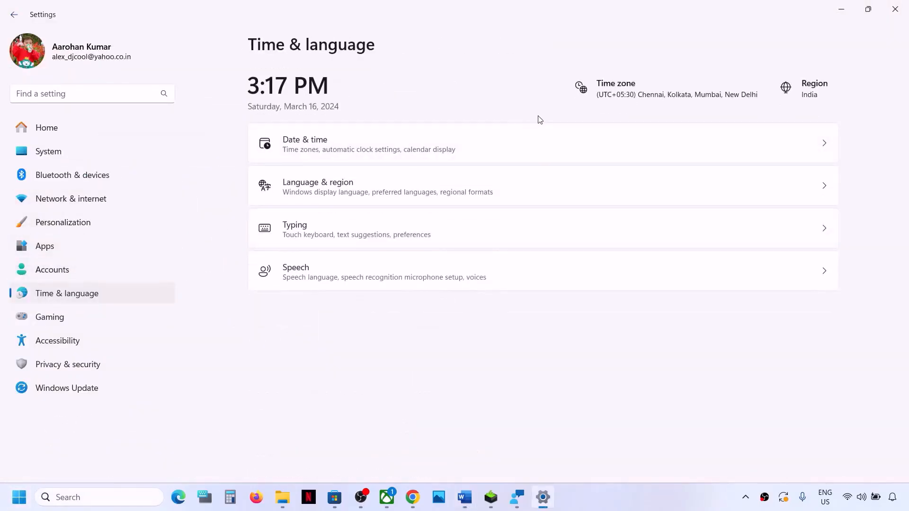
pyautogui.click(327, 152)
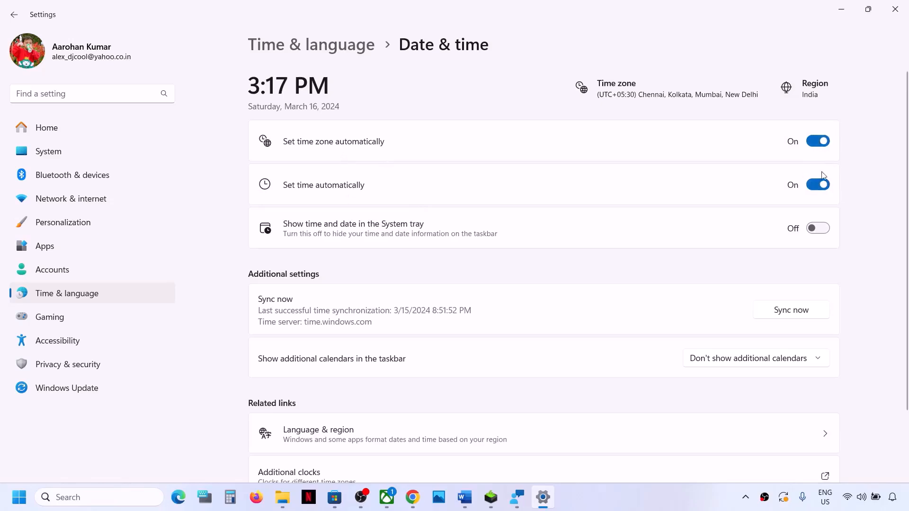
pyautogui.click(800, 314)
pyautogui.click(131, 296)
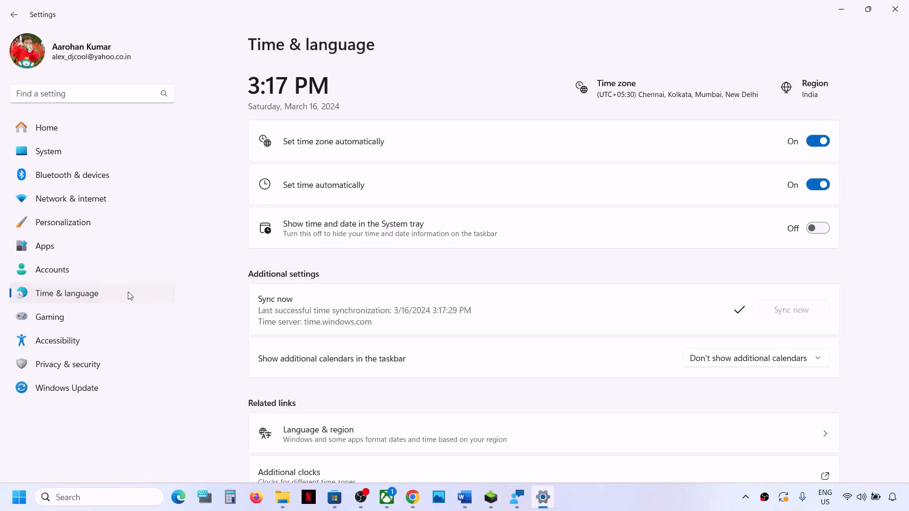
# - Select India as the country or region in the Language & region settings and close Settings
pyautogui.click(384, 183)
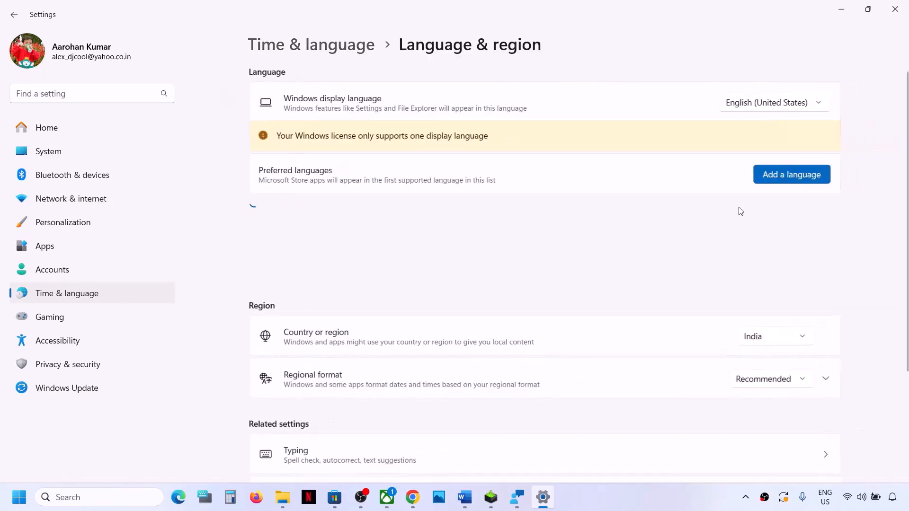
pyautogui.click(789, 342)
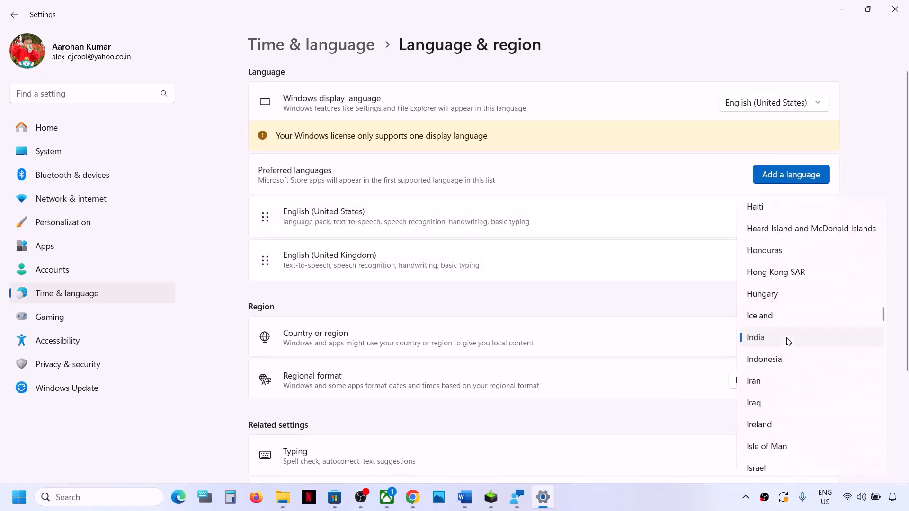
pyautogui.click(768, 347)
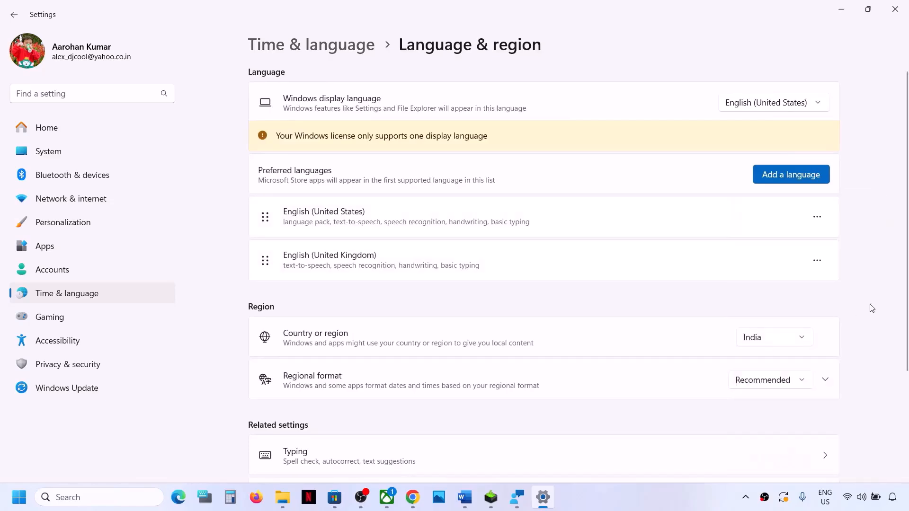
pyautogui.click(894, 9)
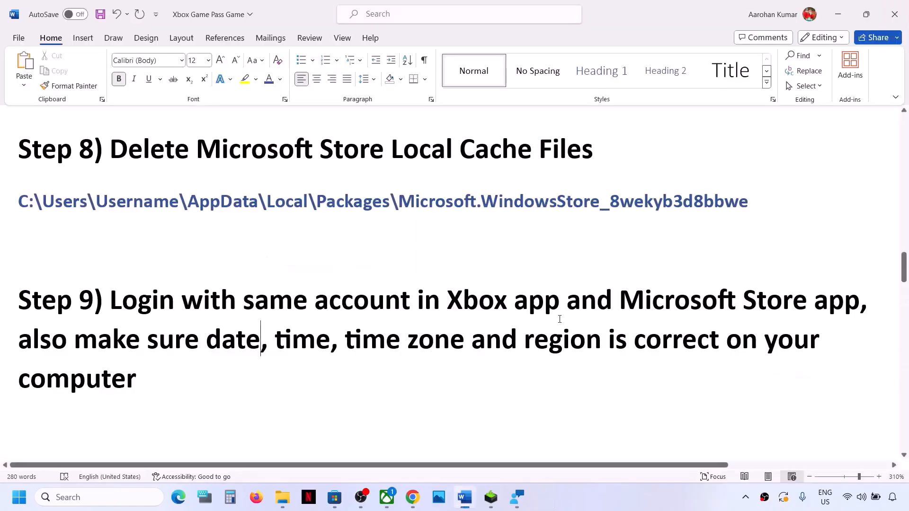
# - Highlight the Step 10 text in the Word document, check for updates in the Microsoft Store library and resume the paused Microsoft Photos Legacy update
pyautogui.scroll(-5, 559, 319)
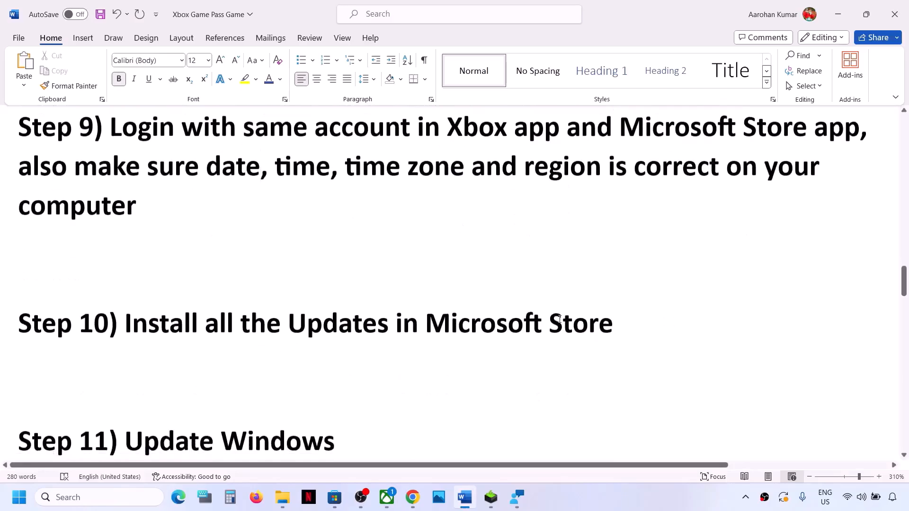
pyautogui.moveTo(133, 324); pyautogui.dragTo(627, 304)
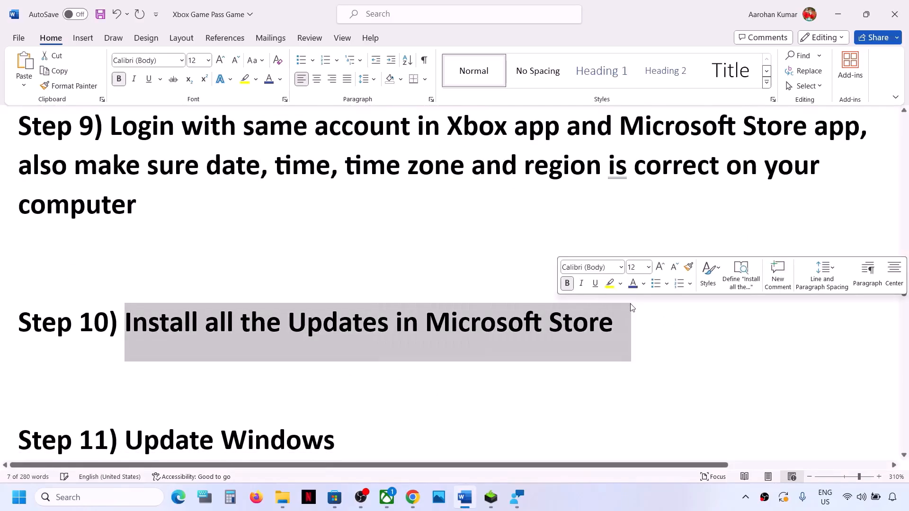
pyautogui.click(334, 498)
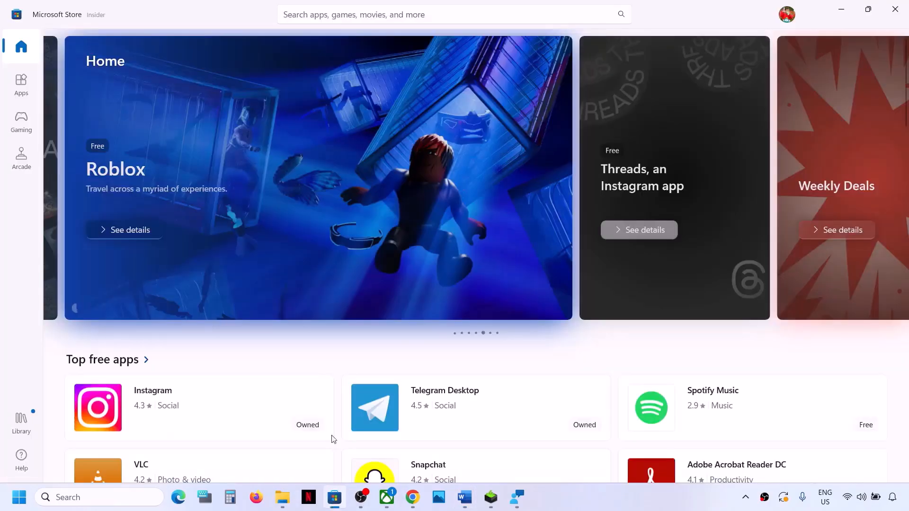
pyautogui.click(20, 423)
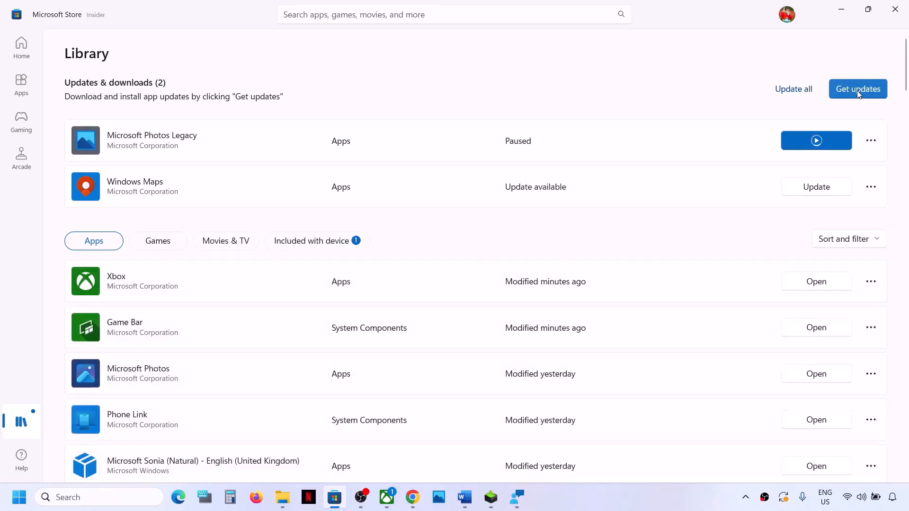
pyautogui.click(857, 92)
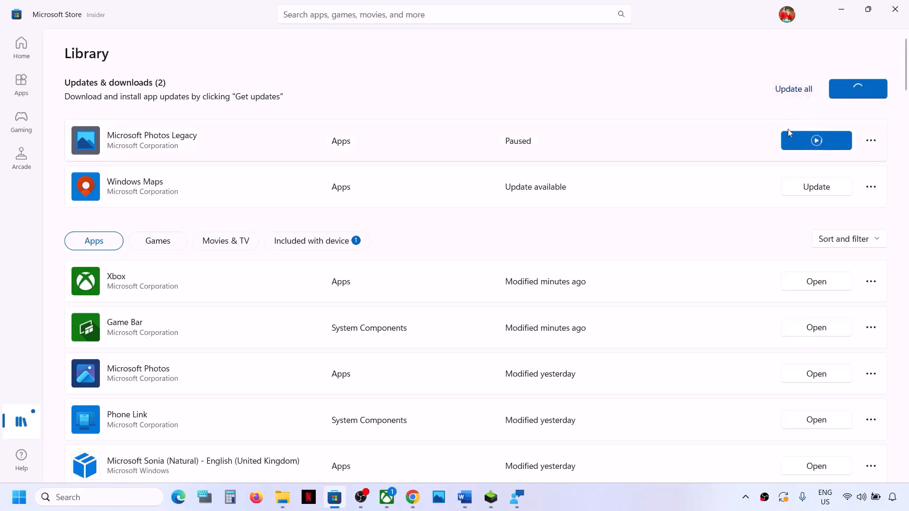
pyautogui.click(817, 141)
# - Highlight the Step 11 text "Update Windows" in the Word document and open the Windows Update page in Settings
pyautogui.click(468, 501)
pyautogui.scroll(-3, 303, 376)
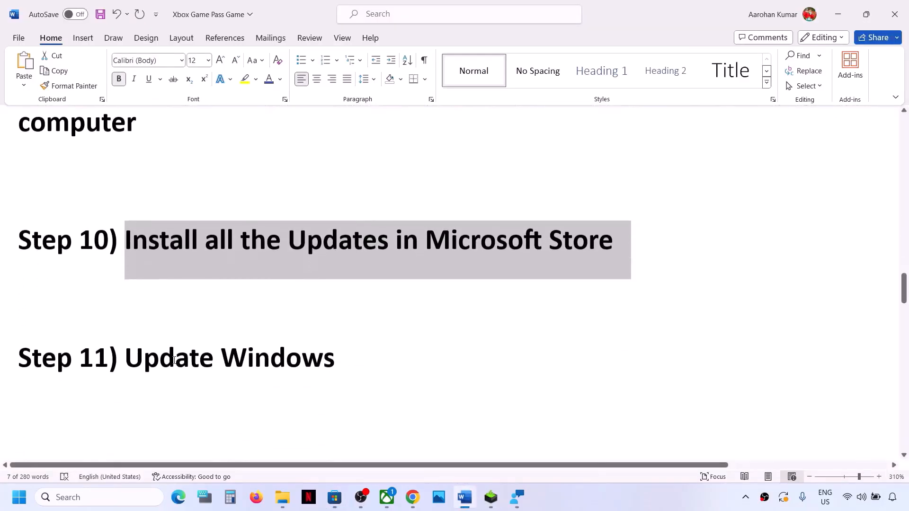
pyautogui.moveTo(125, 358); pyautogui.dragTo(397, 362)
pyautogui.press('super+i')
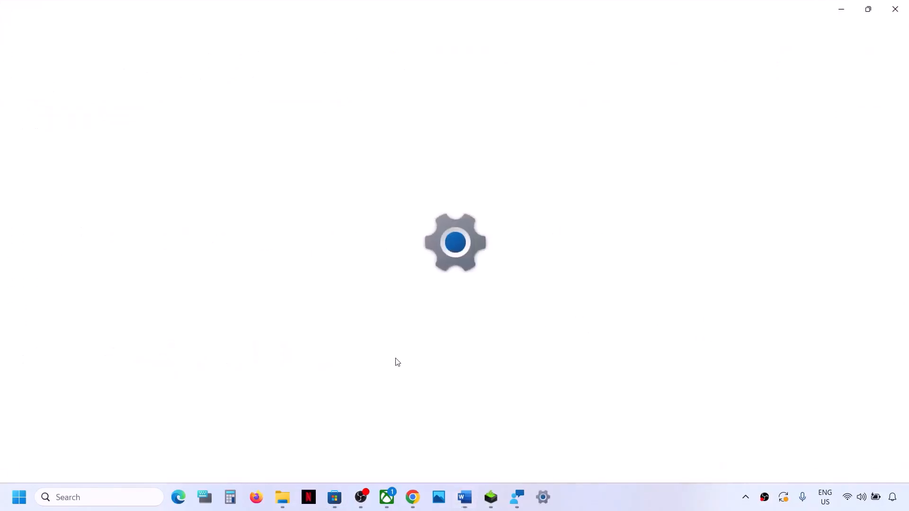
pyautogui.click(55, 388)
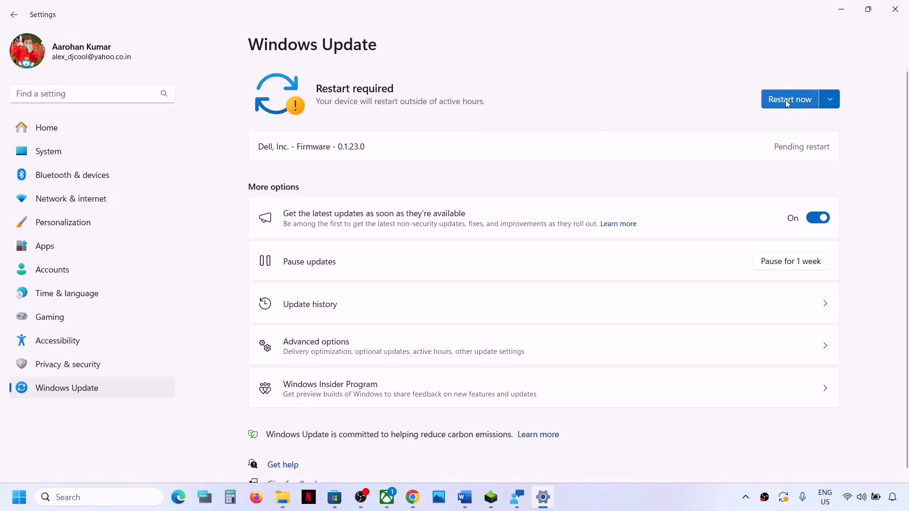
# - Examine the update and restart options in the computer's power choices and dismiss them without restarting
pyautogui.click(28, 484)
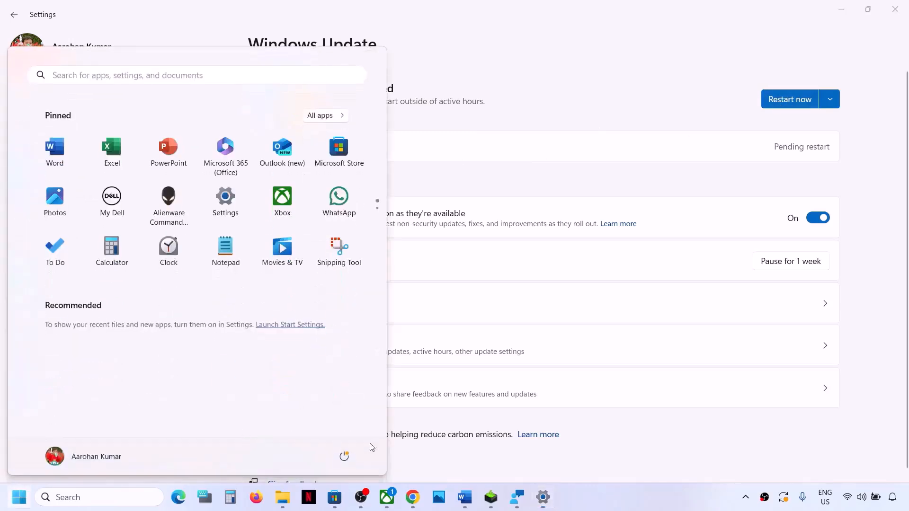
pyautogui.click(344, 455)
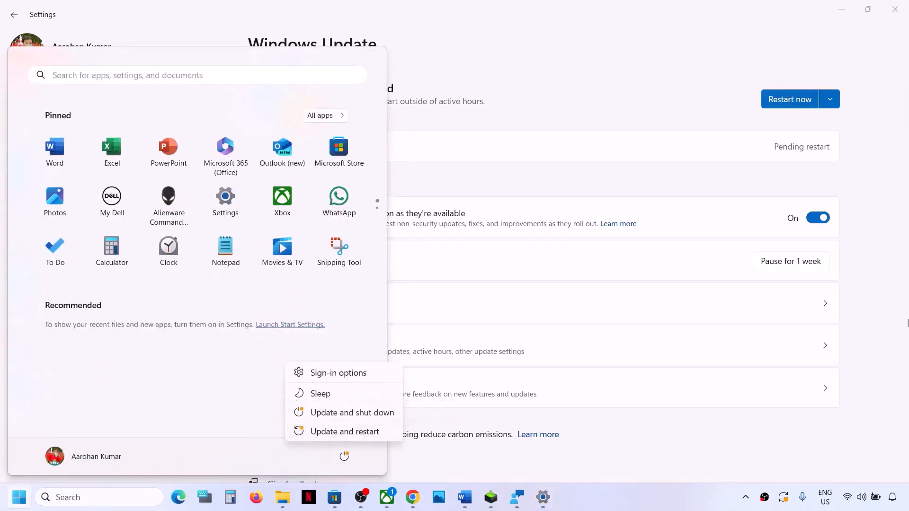
pyautogui.click(892, 313)
pyautogui.press('Escape')
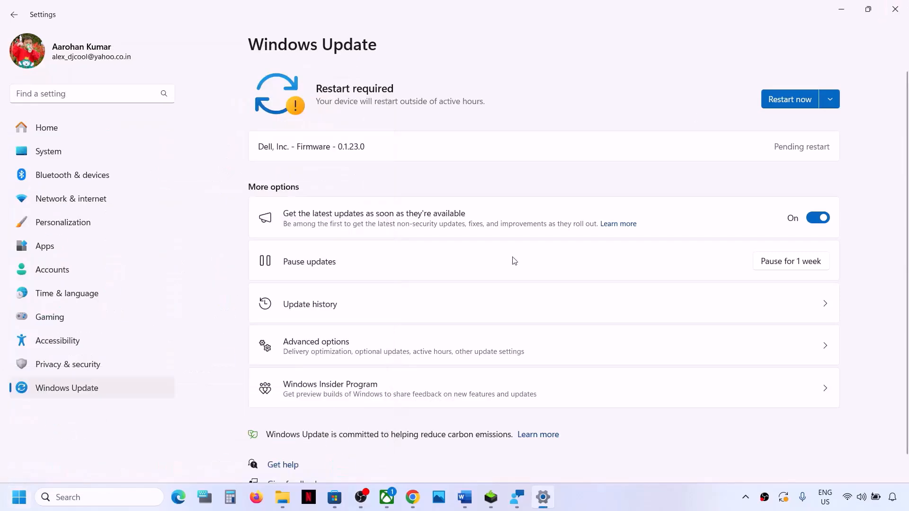
# - Copy the wsreset command from Step 12 in the Word document and run it from Windows search
pyautogui.click(465, 497)
pyautogui.scroll(-3, 306, 376)
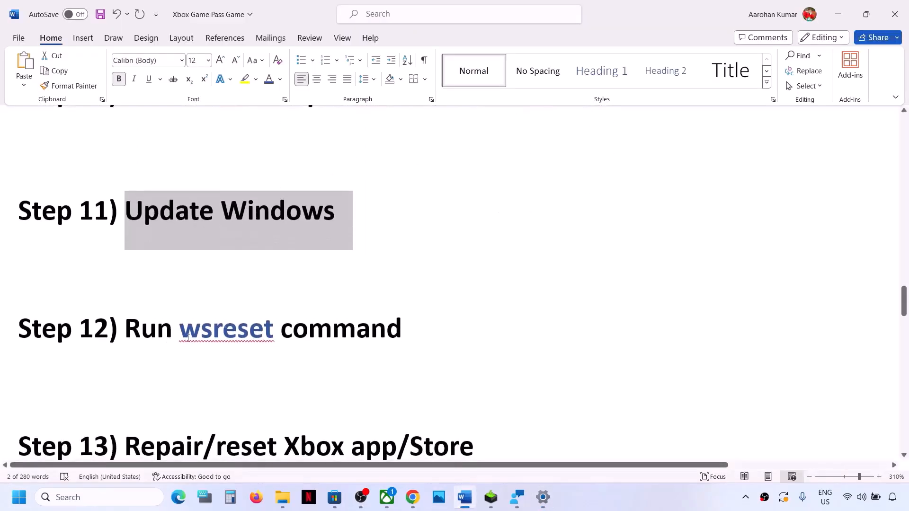
pyautogui.doubleClick(240, 318)
pyautogui.hotkey('ctrl', 'c')
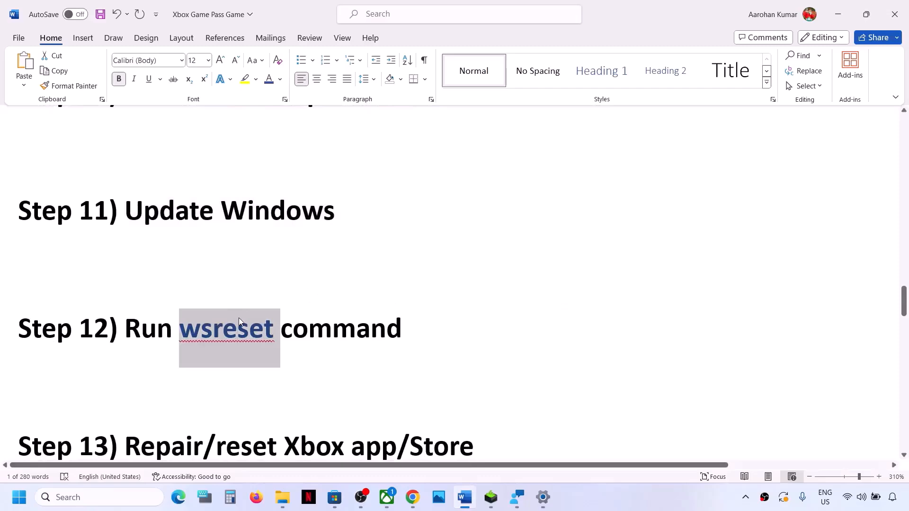
pyautogui.click(78, 502)
pyautogui.hotkey('ctrl', 'v')
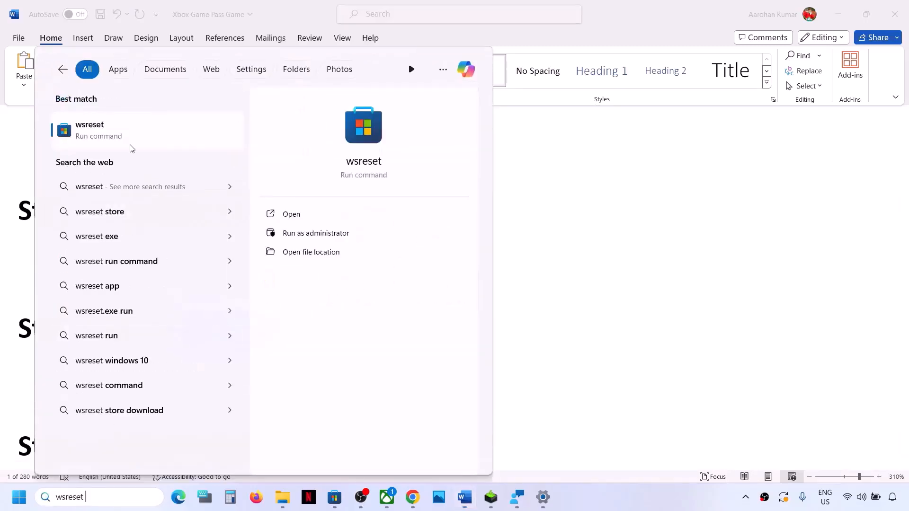
pyautogui.click(110, 139)
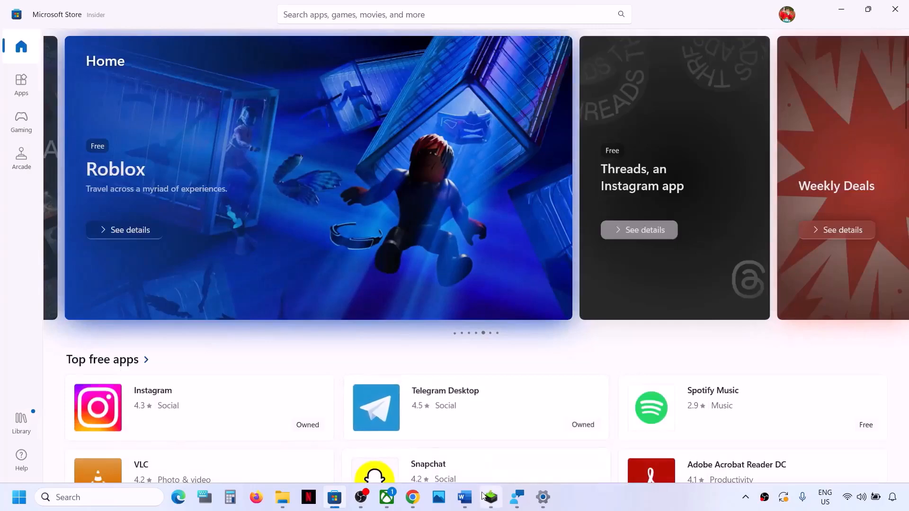
# - Highlight the Step 13 text in the Word document and open the Xbox app's settings through a Windows search for "xbox"
pyautogui.click(464, 497)
pyautogui.scroll(-2, 243, 331)
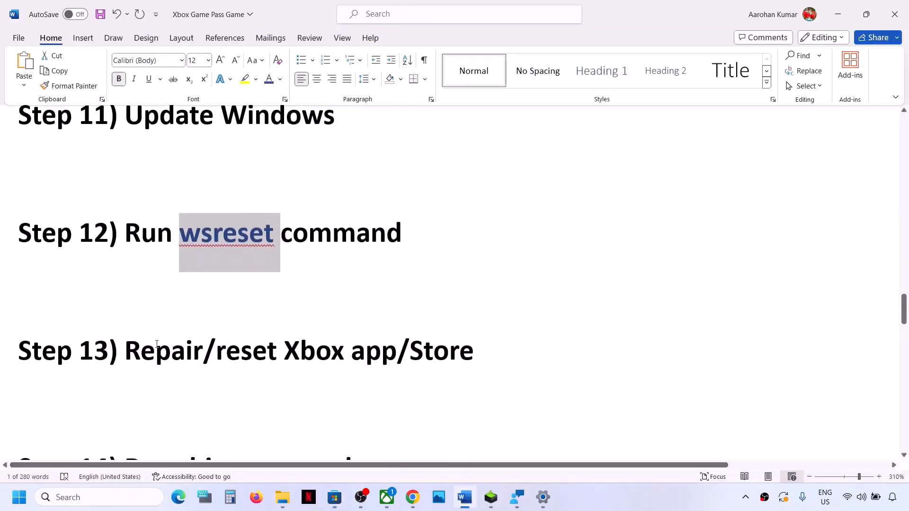
pyautogui.moveTo(125, 353); pyautogui.dragTo(473, 363)
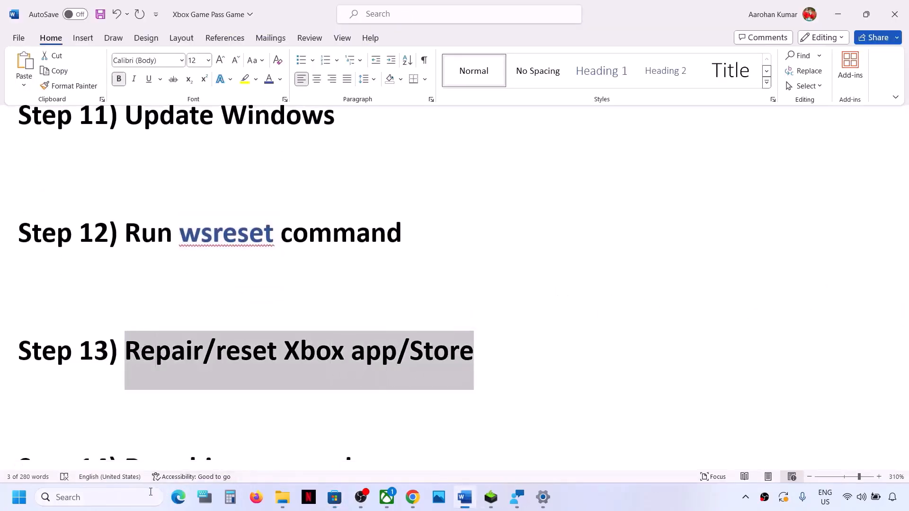
pyautogui.click(126, 497)
pyautogui.write('xbox')
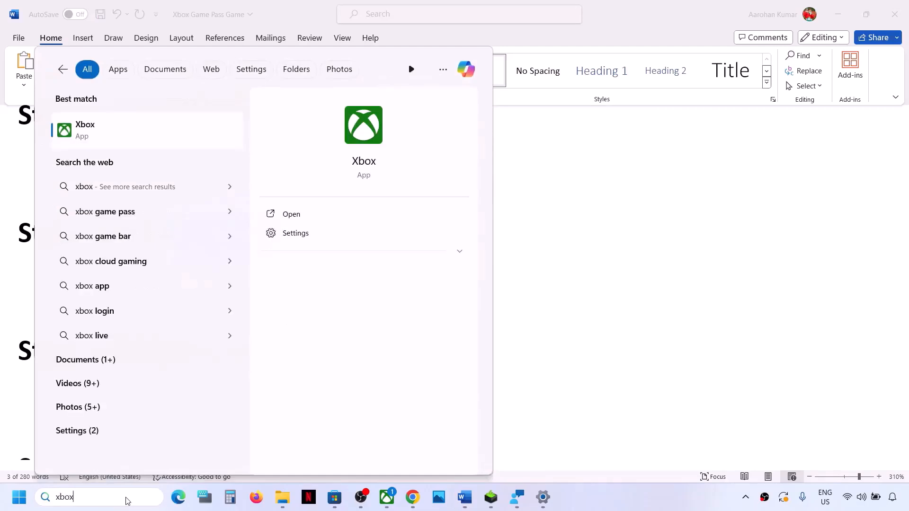
pyautogui.rightClick(94, 132)
pyautogui.click(142, 187)
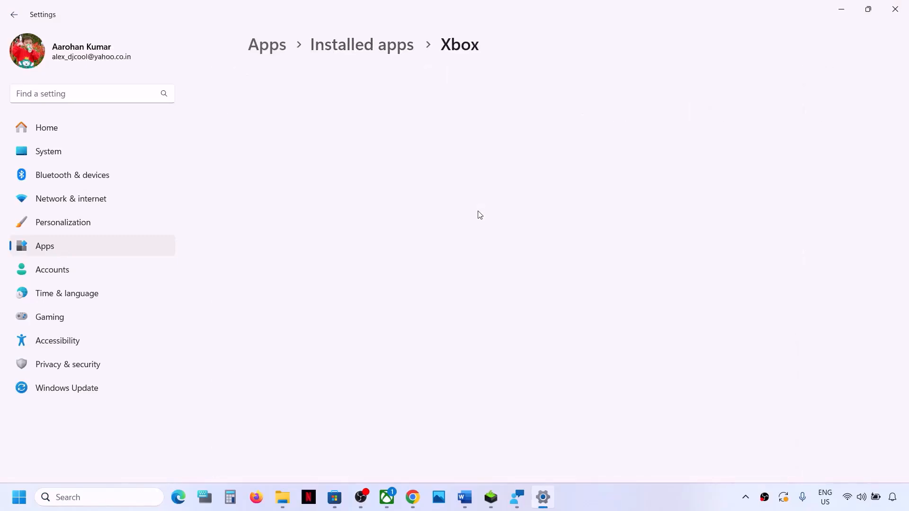
# - Repair the Xbox app and reset it, confirming deletion of its data
pyautogui.scroll(-10, 480, 215)
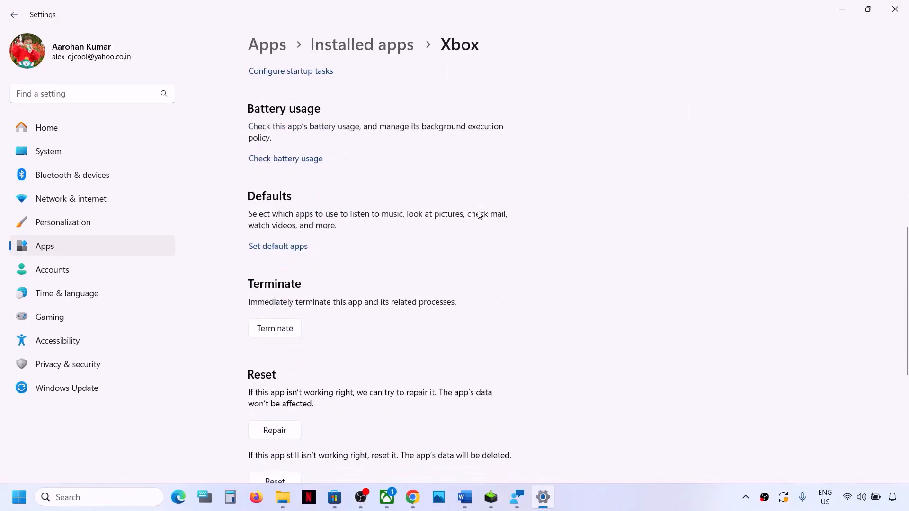
pyautogui.scroll(-4, 480, 215)
pyautogui.click(281, 250)
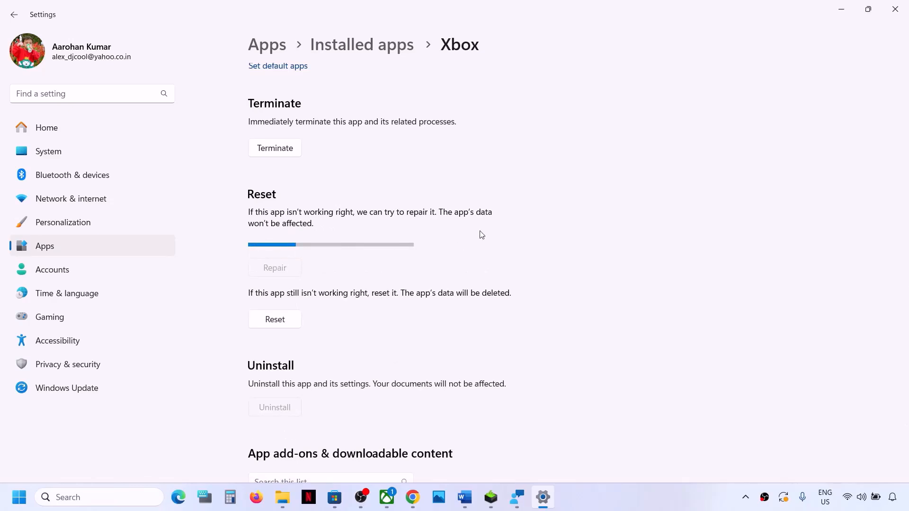
pyautogui.click(268, 308)
pyautogui.click(345, 276)
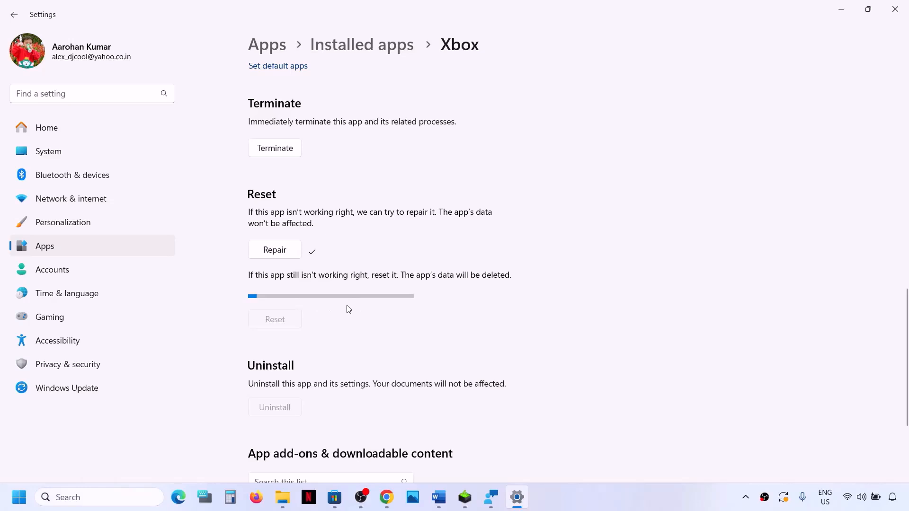
# - Find the Microsoft Store with a Windows search for "store", open its app settings, and repair and reset it
pyautogui.click(77, 496)
pyautogui.write('store')
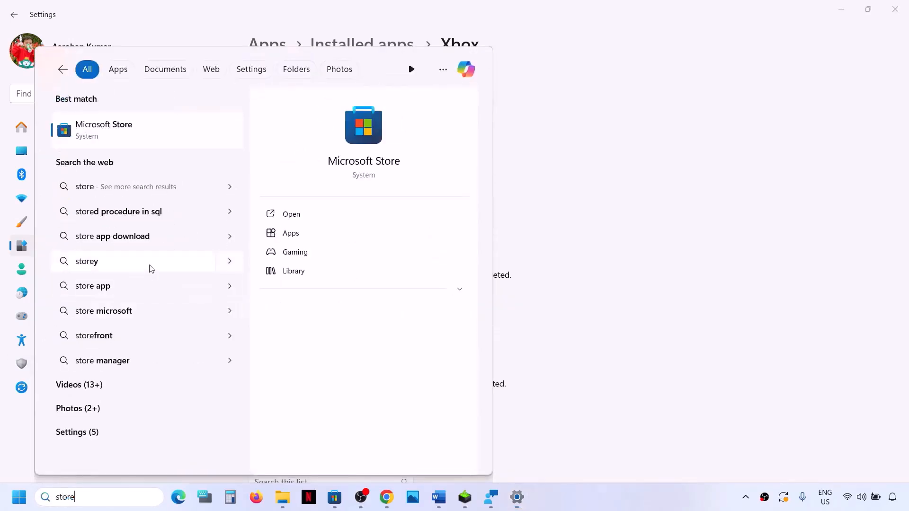
pyautogui.rightClick(124, 134)
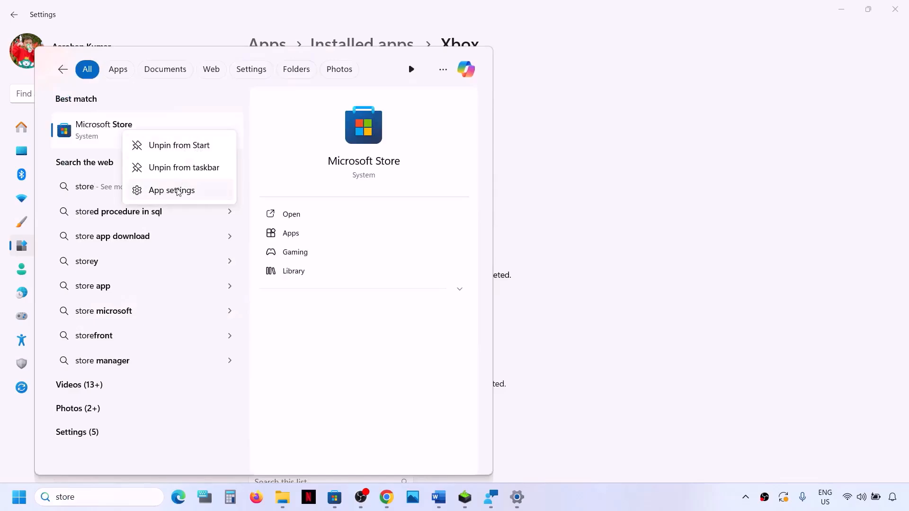
pyautogui.click(179, 190)
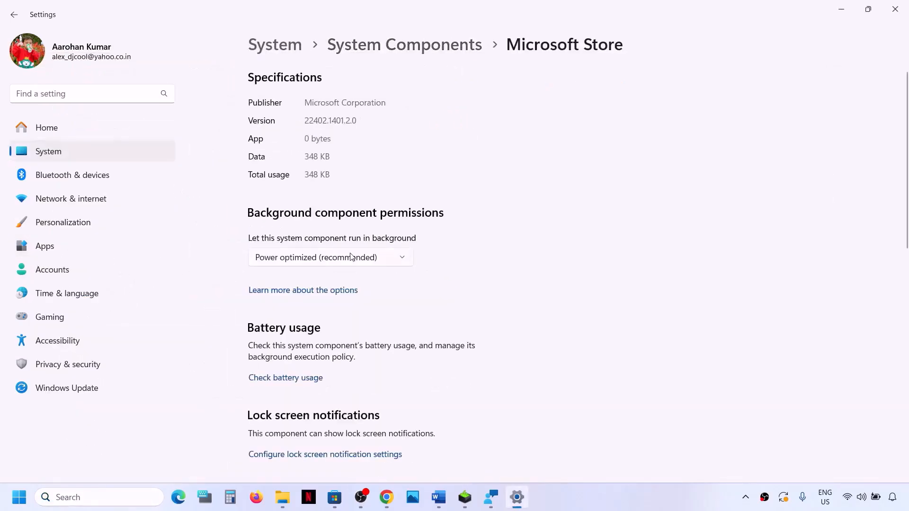
pyautogui.scroll(-10, 351, 256)
pyautogui.click(279, 329)
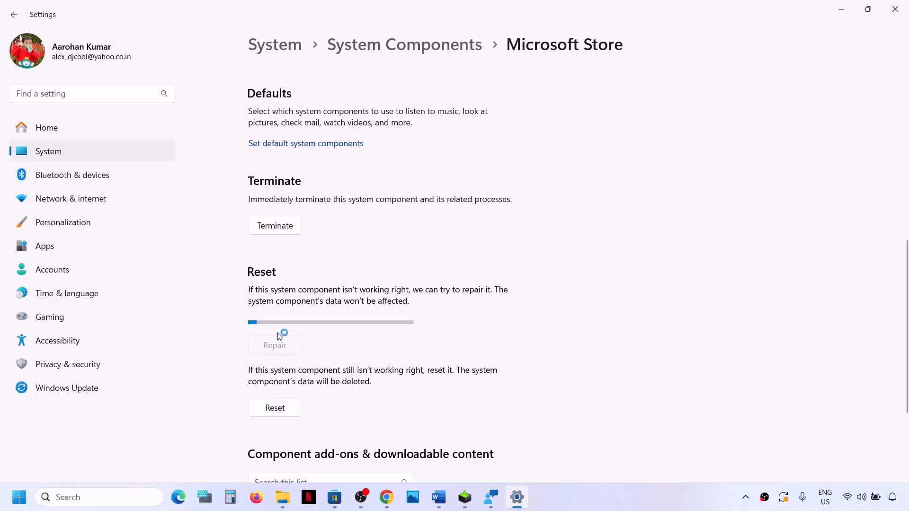
pyautogui.click(276, 407)
pyautogui.click(326, 376)
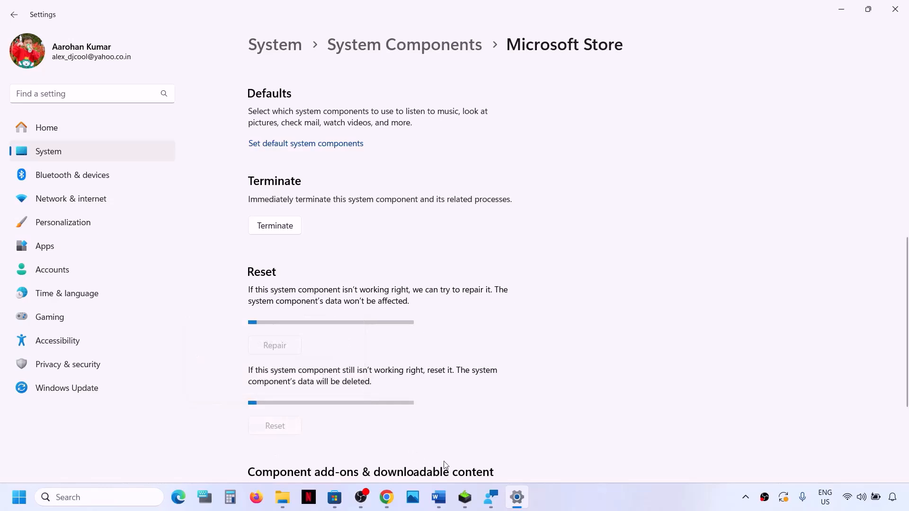
# - Copy the full Get-AppxPackage command under Step 14 in the Word document
pyautogui.click(441, 498)
pyautogui.scroll(-3, 296, 258)
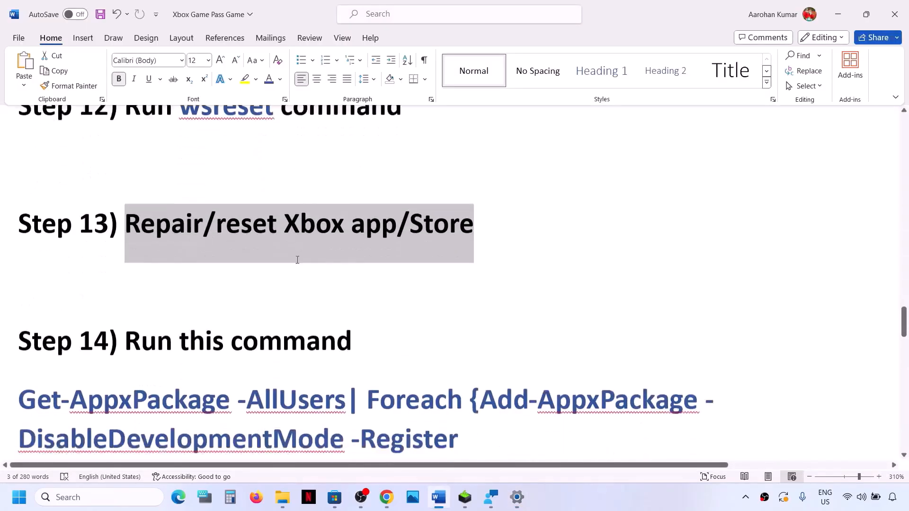
pyautogui.scroll(-3, 156, 298)
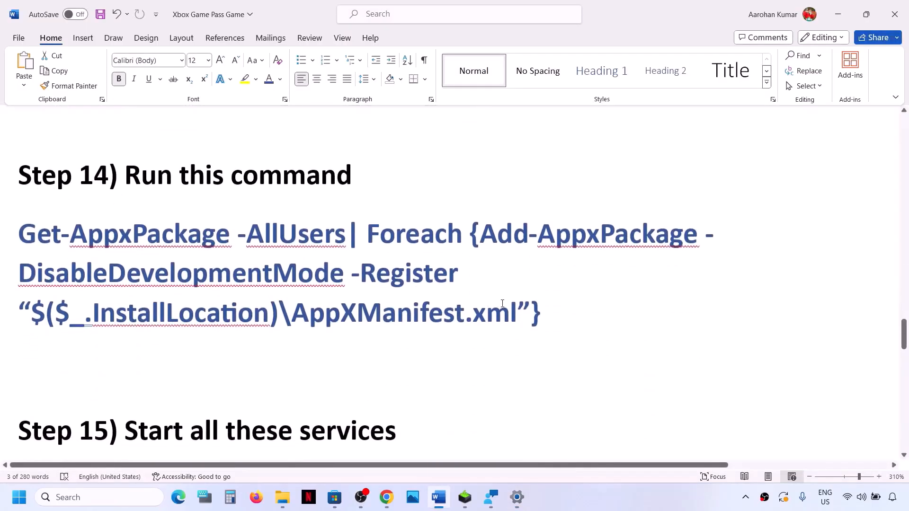
pyautogui.moveTo(563, 307); pyautogui.dragTo(65, 246)
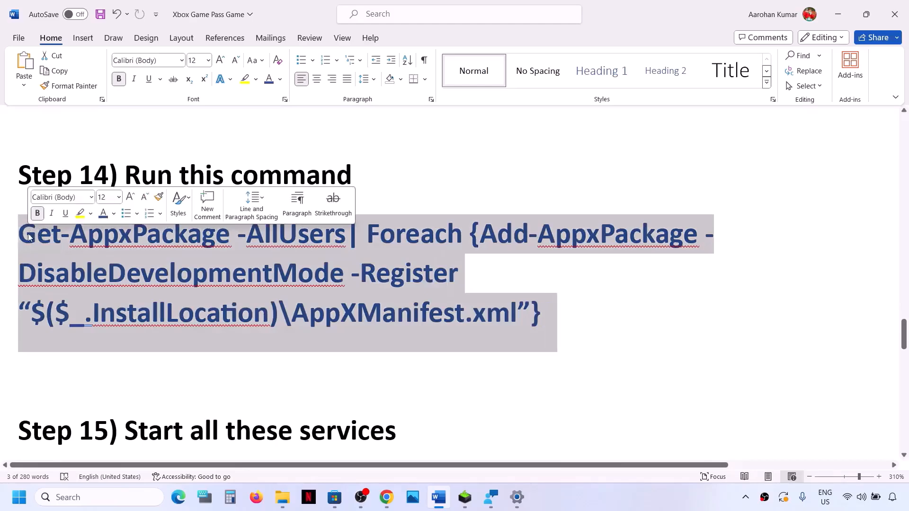
pyautogui.rightClick(66, 247)
pyautogui.click(105, 289)
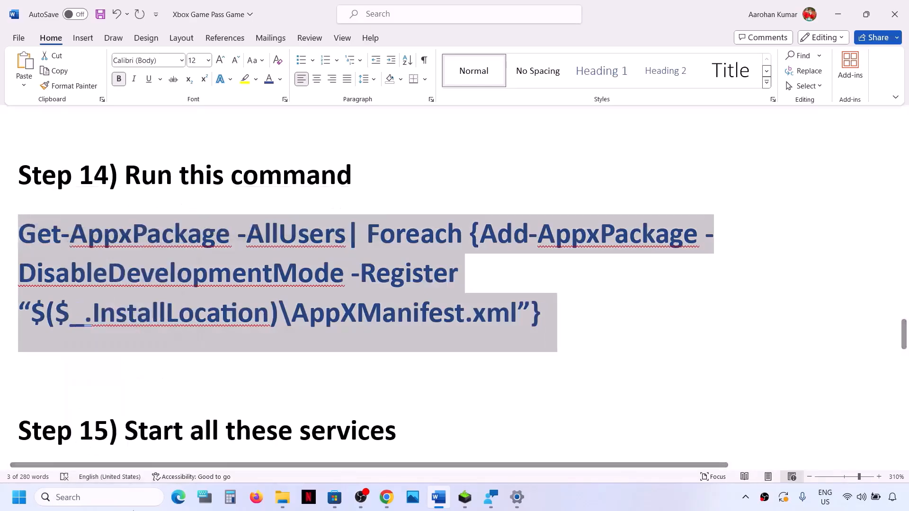
# - Find Windows PowerShell with a Windows search for "powershell", open it as administrator, and run the copied Get-AppxPackage command
pyautogui.click(114, 498)
pyautogui.write('power')
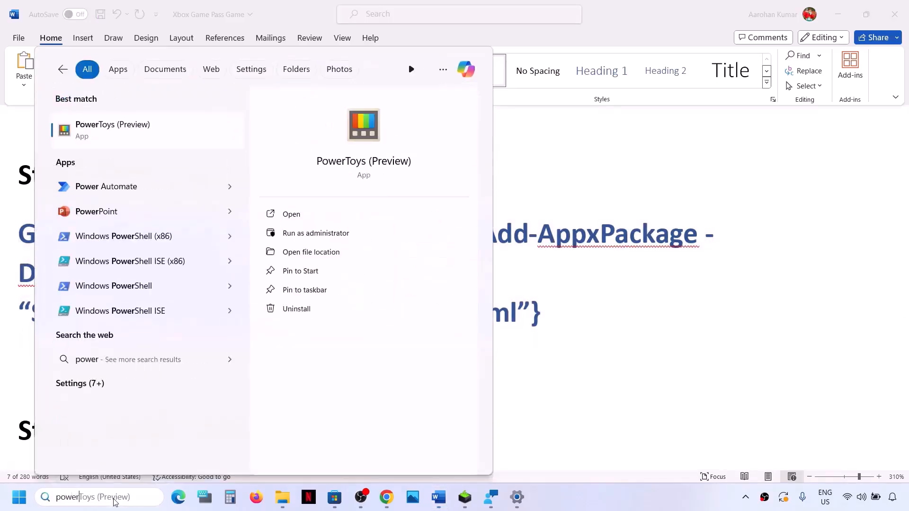
pyautogui.write('shell')
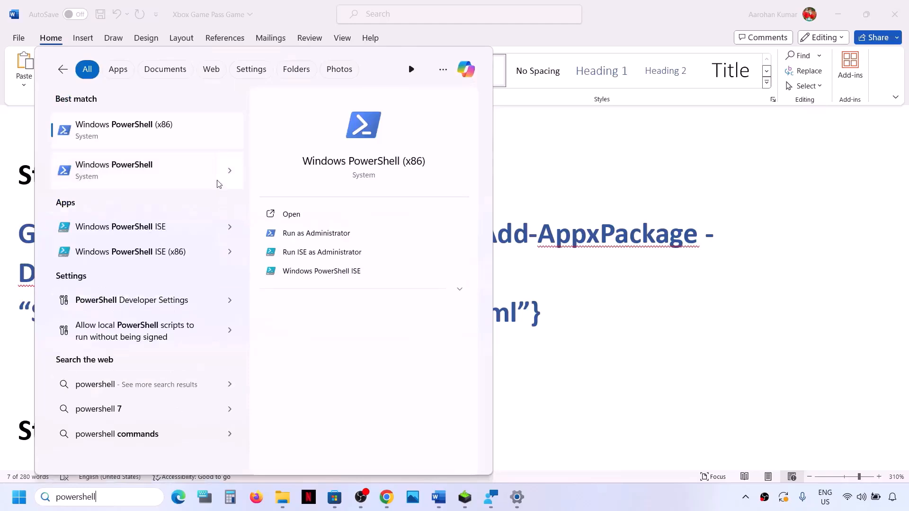
pyautogui.rightClick(143, 177)
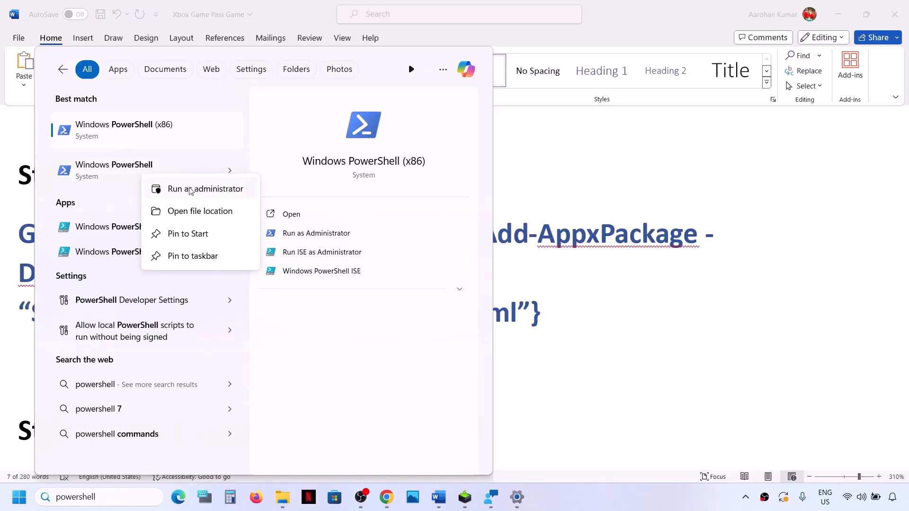
pyautogui.click(198, 190)
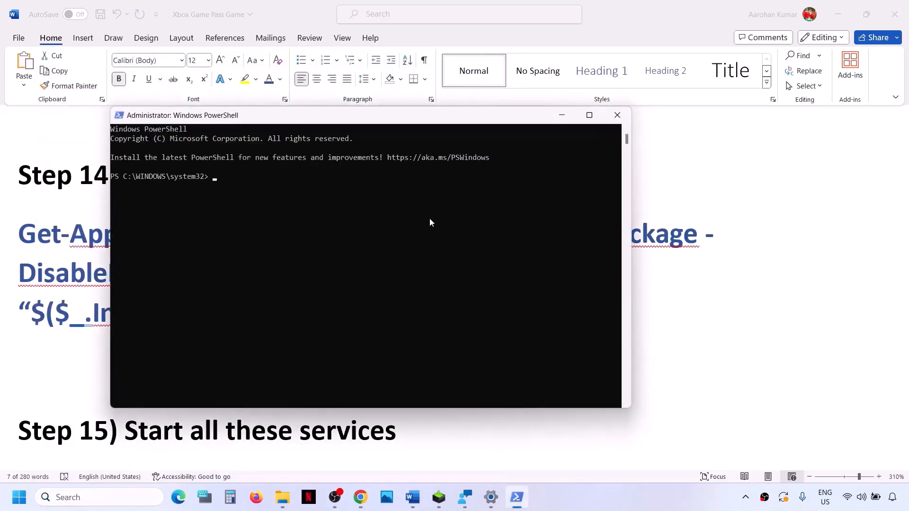
pyautogui.rightClick(430, 219)
pyautogui.press('Return')
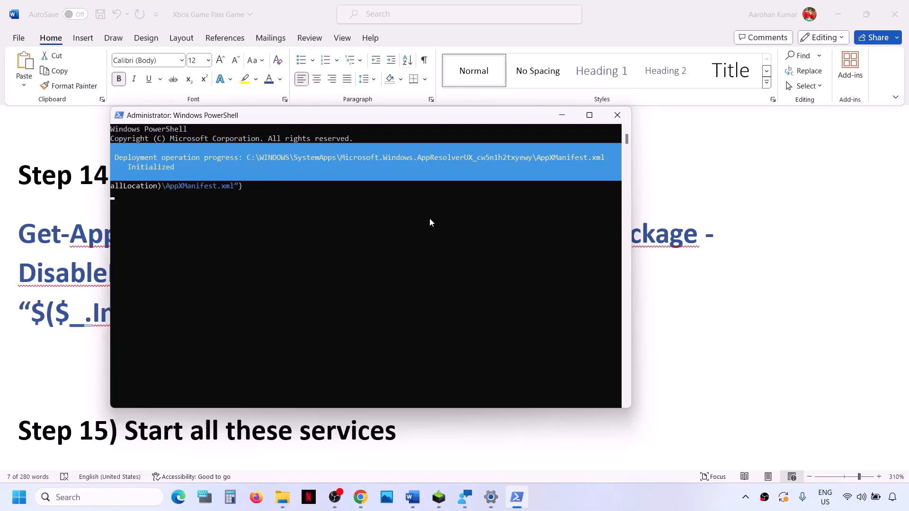
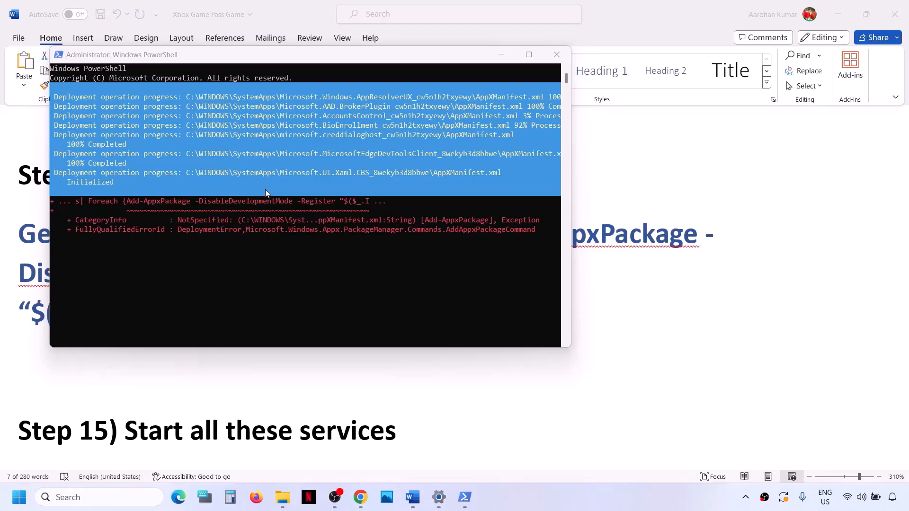
pyautogui.click(173, 380)
pyautogui.click(19, 497)
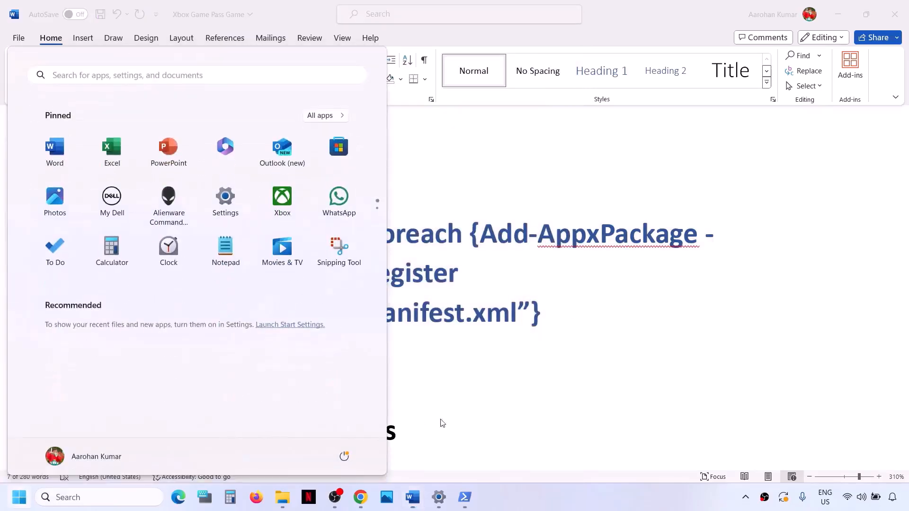
pyautogui.click(344, 457)
pyautogui.press('Escape')
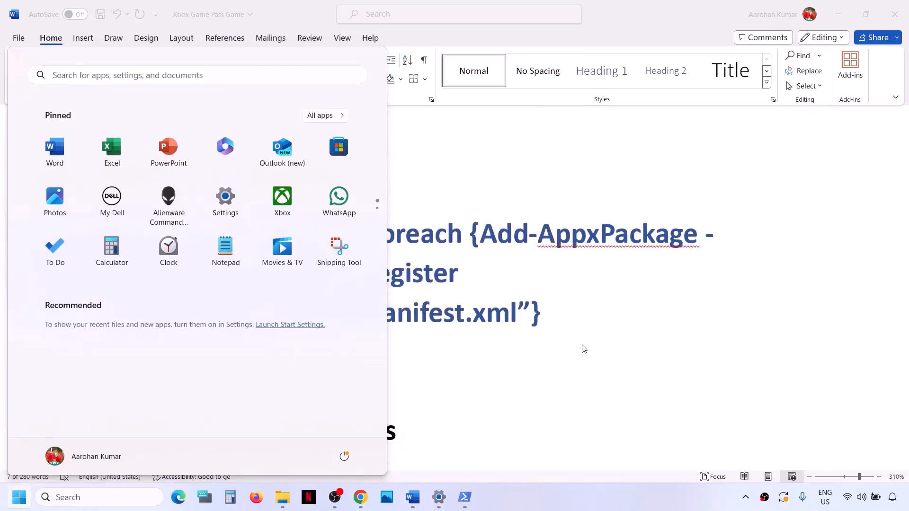
pyautogui.press('Escape')
# - View the Step 15 service list in the Word document, then open Services through a Windows search for "services" and maximize it
pyautogui.scroll(-5, 335, 383)
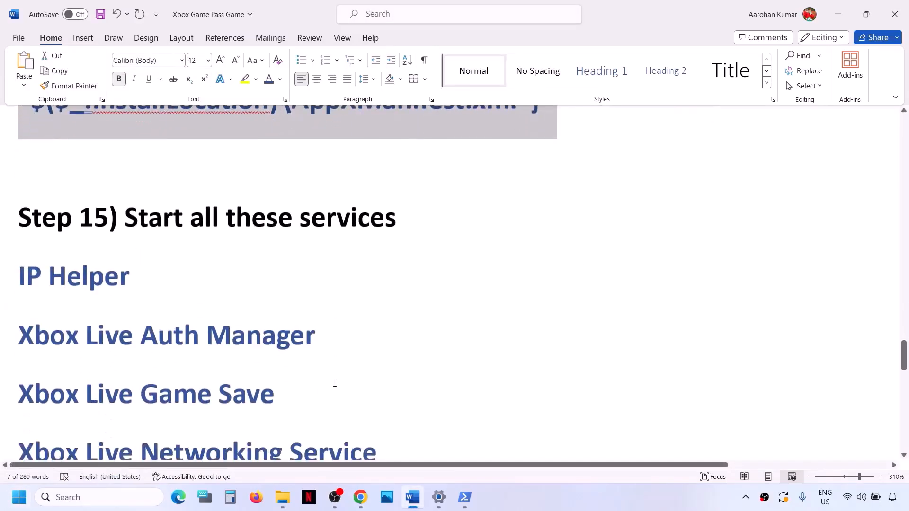
pyautogui.scroll(1, 335, 383)
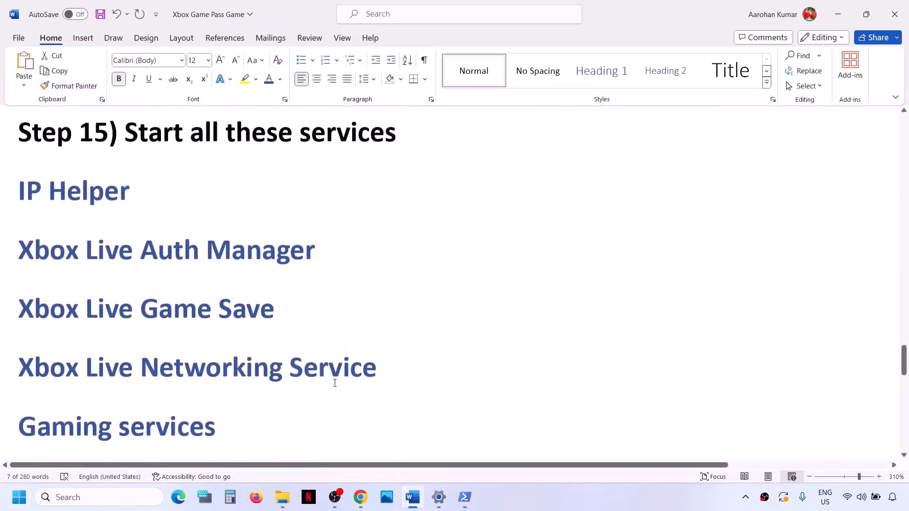
pyautogui.click(93, 504)
pyautogui.write('services')
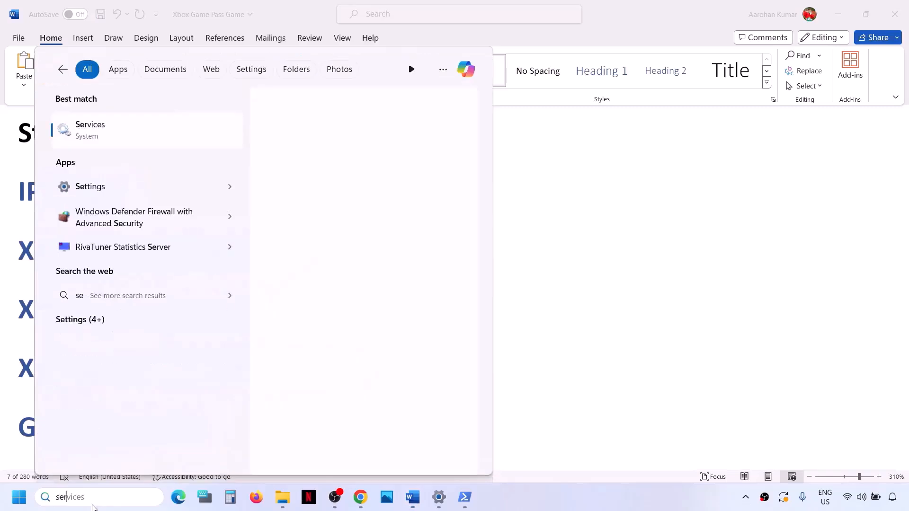
pyautogui.press('Return')
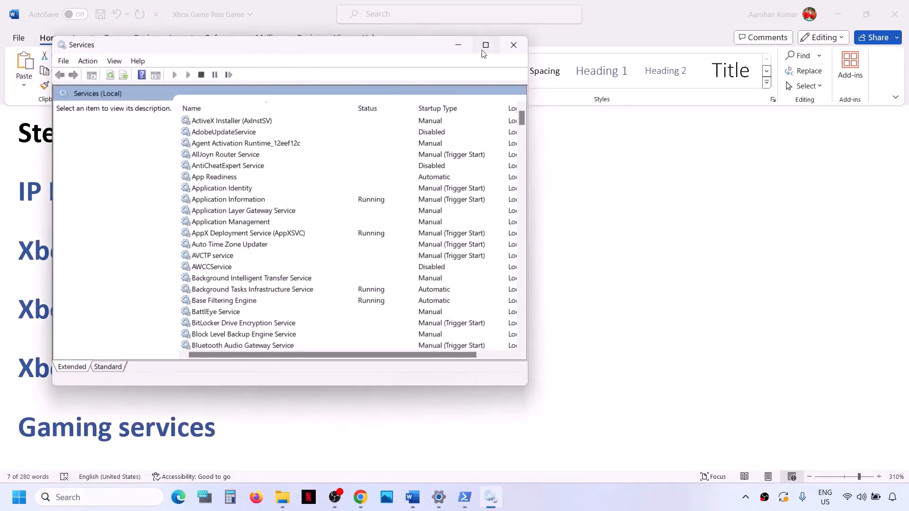
pyautogui.click(487, 49)
# - Set the IP Helper service's startup type to Automatic and apply it
pyautogui.click(247, 316)
pyautogui.press('i')
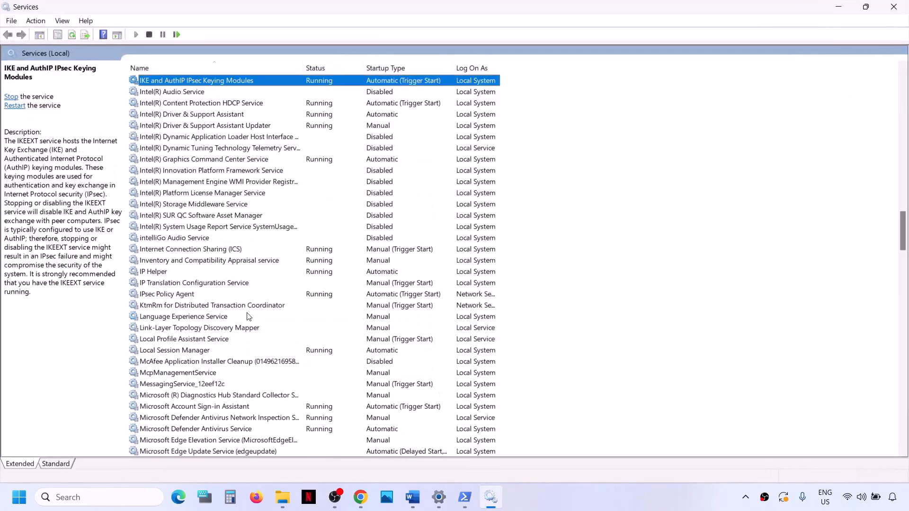
pyautogui.doubleClick(149, 272)
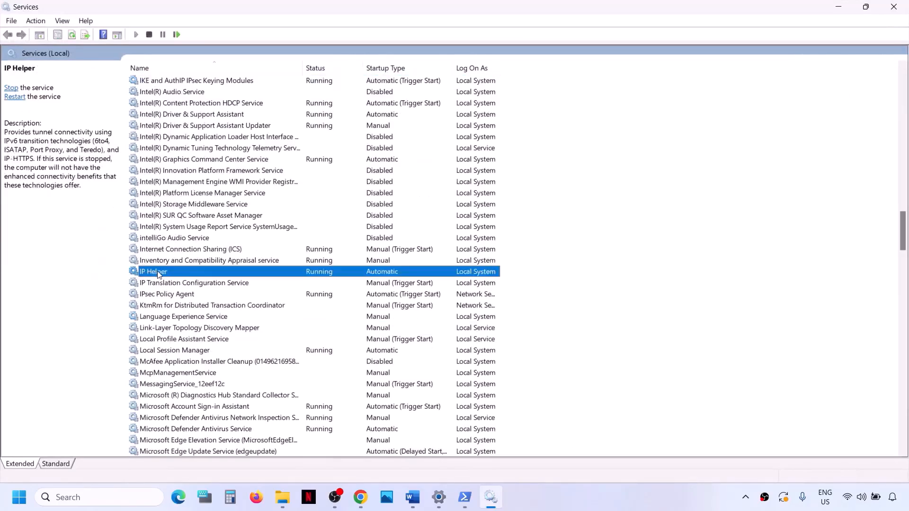
pyautogui.click(436, 234)
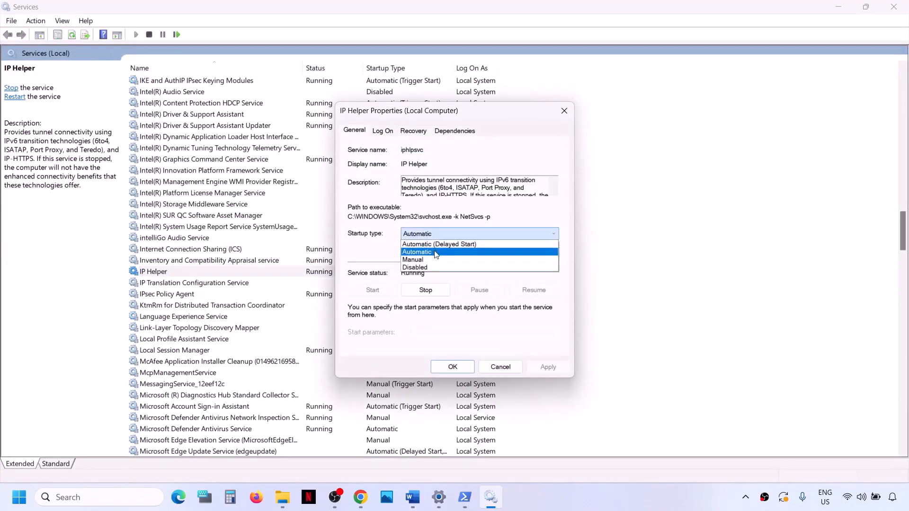
pyautogui.click(436, 253)
pyautogui.click(547, 368)
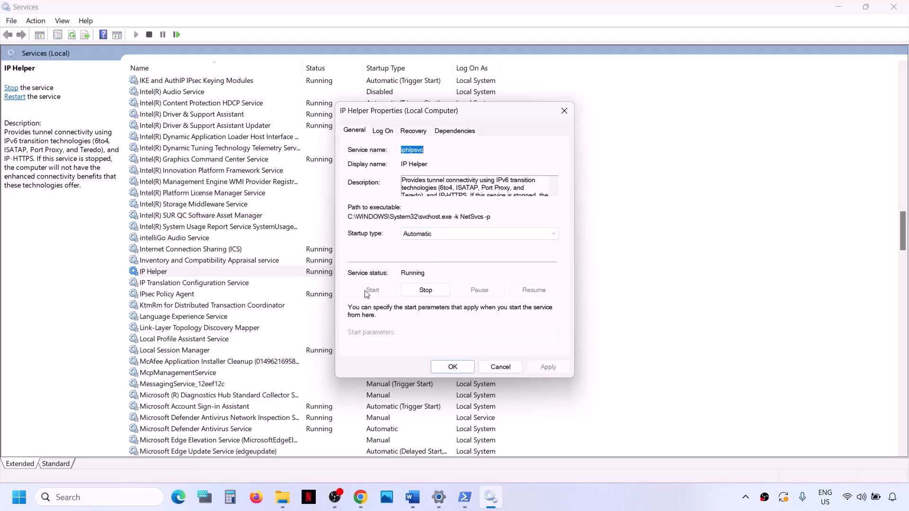
pyautogui.click(453, 370)
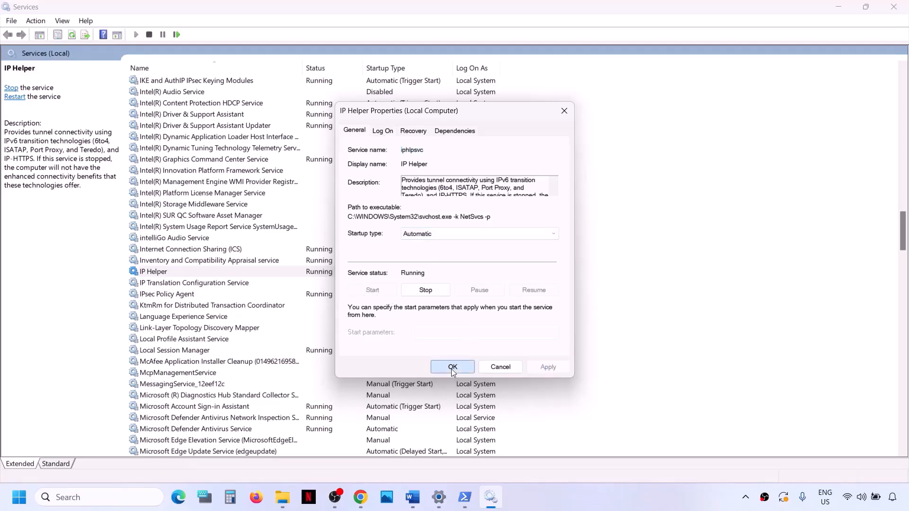
# - Set the Xbox Accessory Management Service's startup type to Automatic and apply it
pyautogui.click(215, 341)
pyautogui.press('x')
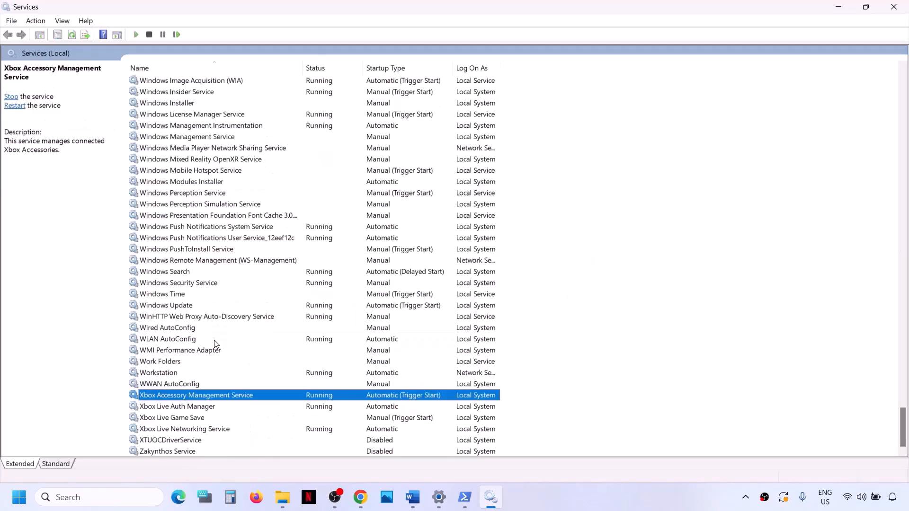
pyautogui.doubleClick(215, 395)
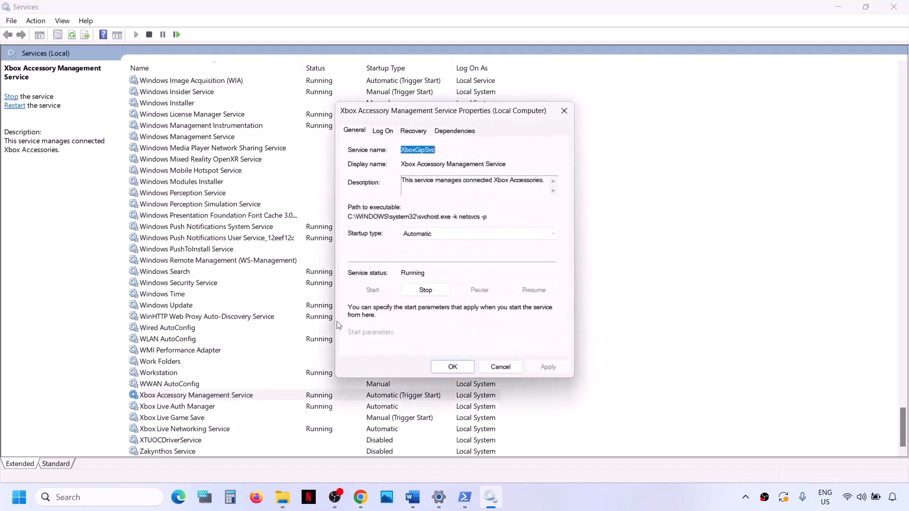
pyautogui.click(456, 240)
pyautogui.click(434, 244)
pyautogui.click(544, 367)
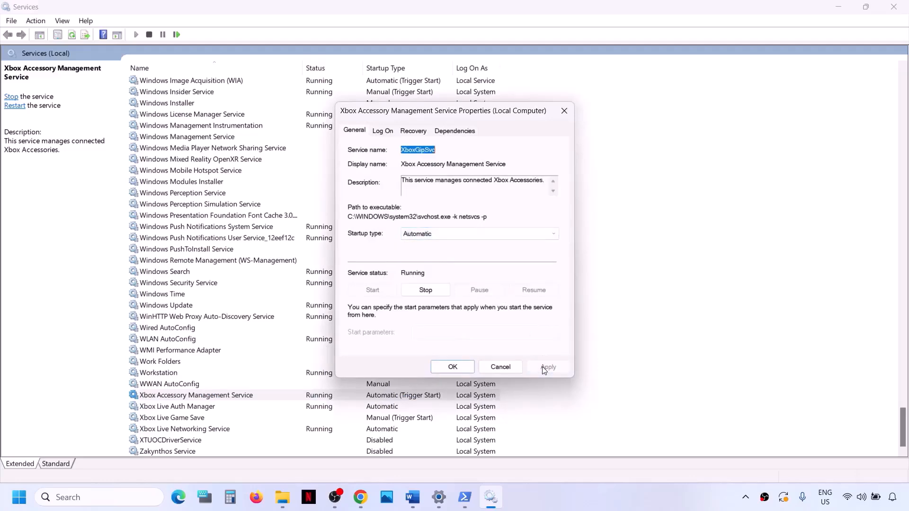
pyautogui.click(452, 367)
# - Set the Xbox Live Auth Manager service's startup type to Automatic and apply it
pyautogui.click(171, 410)
pyautogui.doubleClick(171, 411)
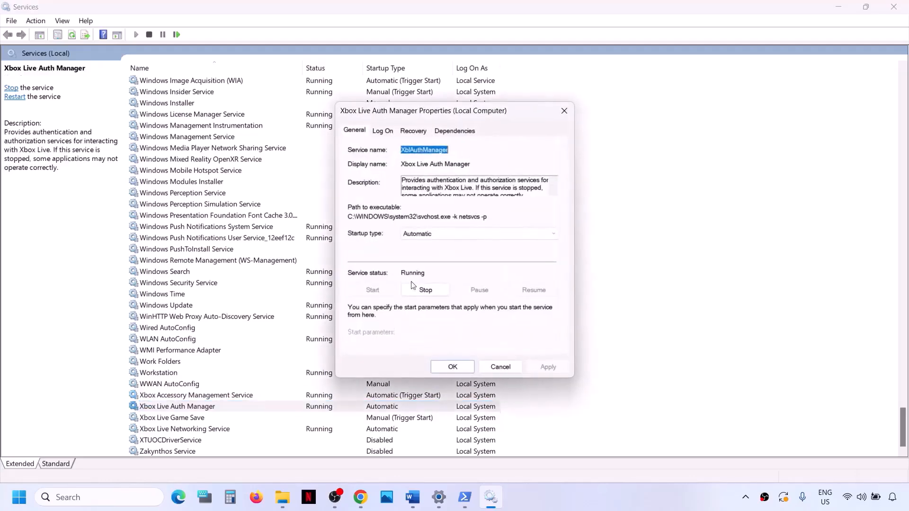
pyautogui.click(468, 233)
pyautogui.click(440, 254)
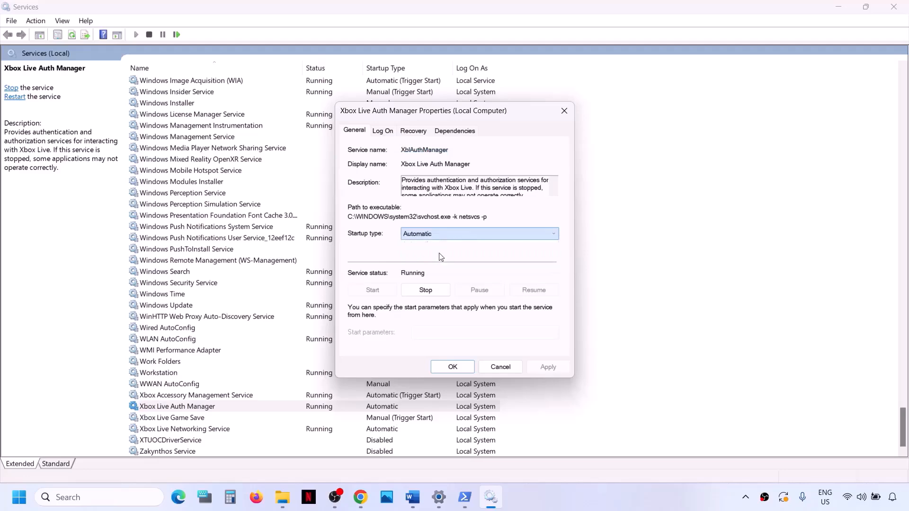
pyautogui.click(547, 368)
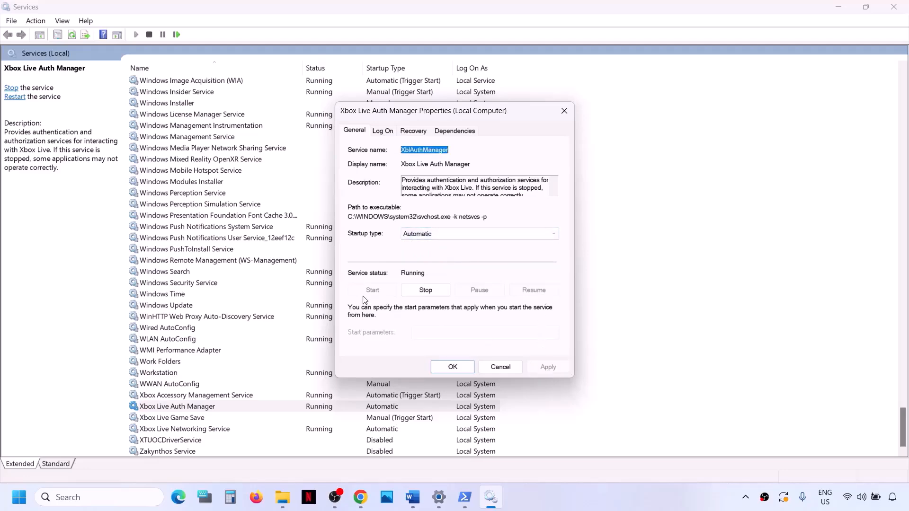
pyautogui.click(450, 367)
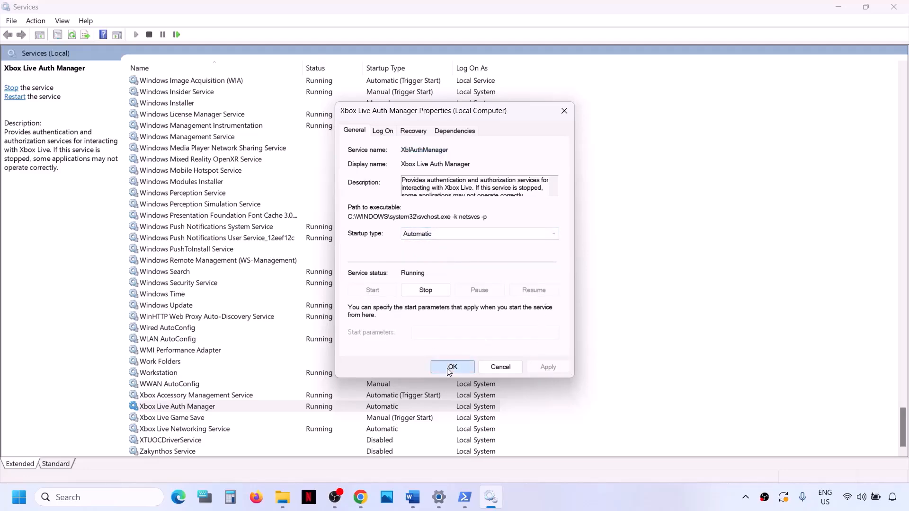
# - Set the Xbox Live Game Save service's startup type to Automatic, apply it, and start the service
pyautogui.doubleClick(173, 419)
pyautogui.click(431, 234)
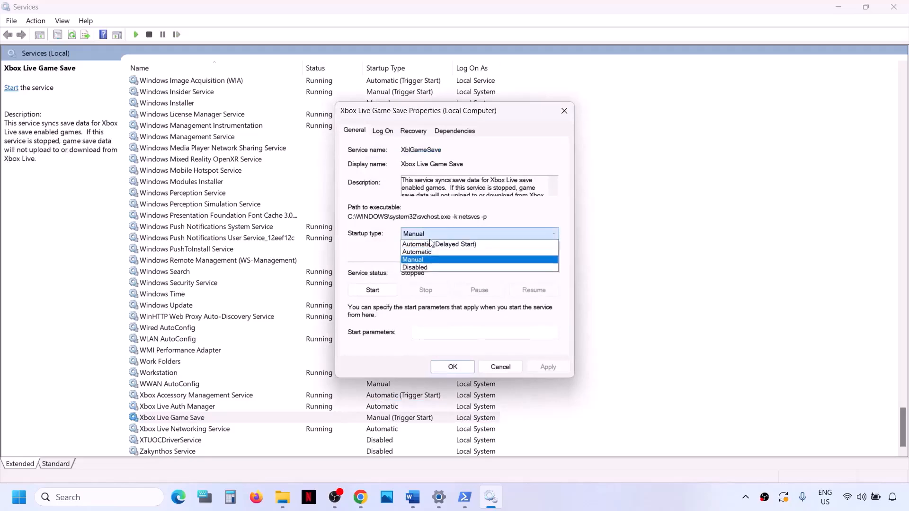
pyautogui.click(423, 257)
pyautogui.click(545, 367)
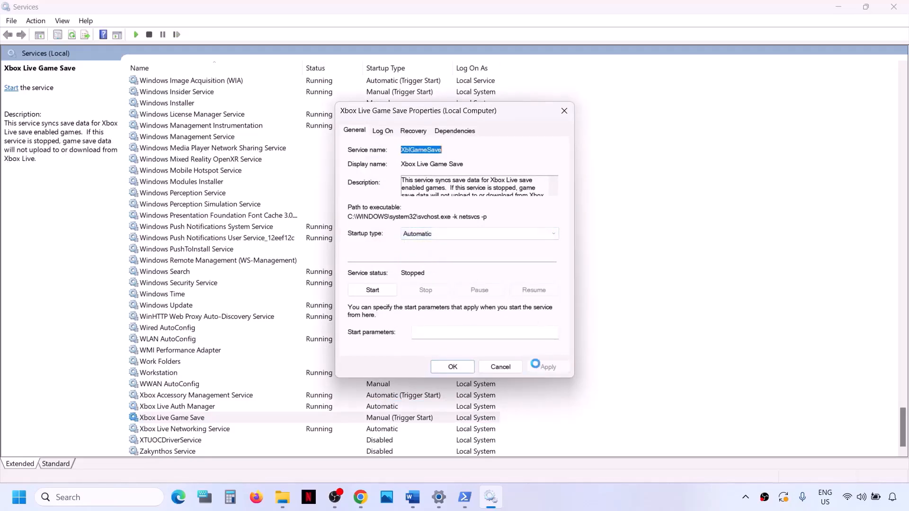
pyautogui.click(372, 290)
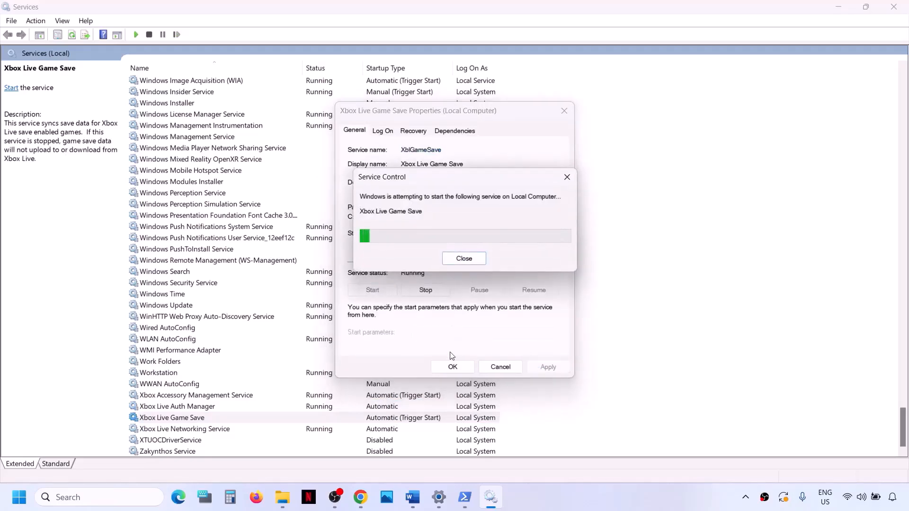
pyautogui.click(452, 367)
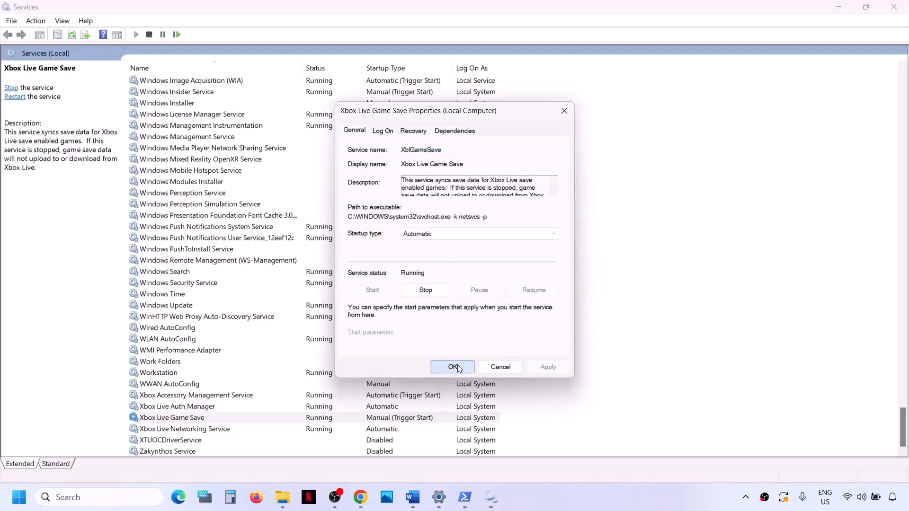
# - Set the Xbox Live Networking Service's startup type to Automatic and apply it
pyautogui.doubleClick(206, 432)
pyautogui.click(425, 239)
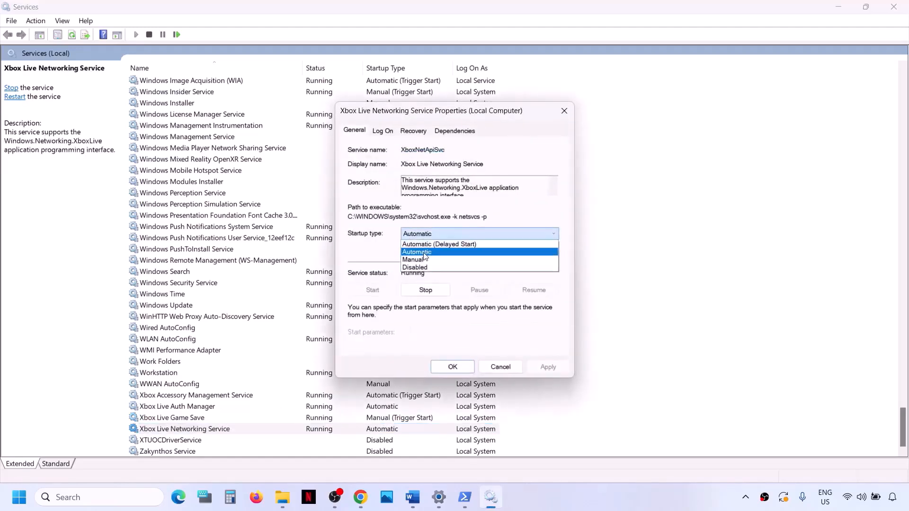
pyautogui.click(425, 258)
pyautogui.click(534, 371)
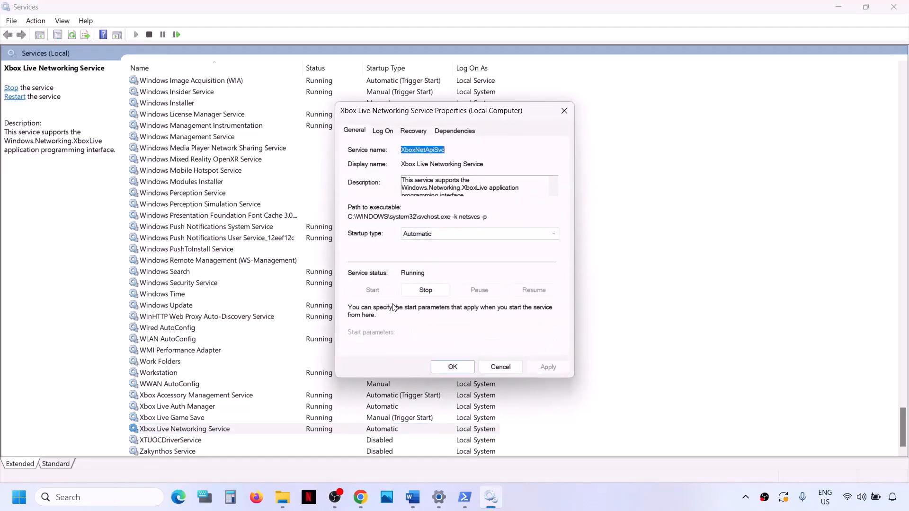
pyautogui.click(455, 367)
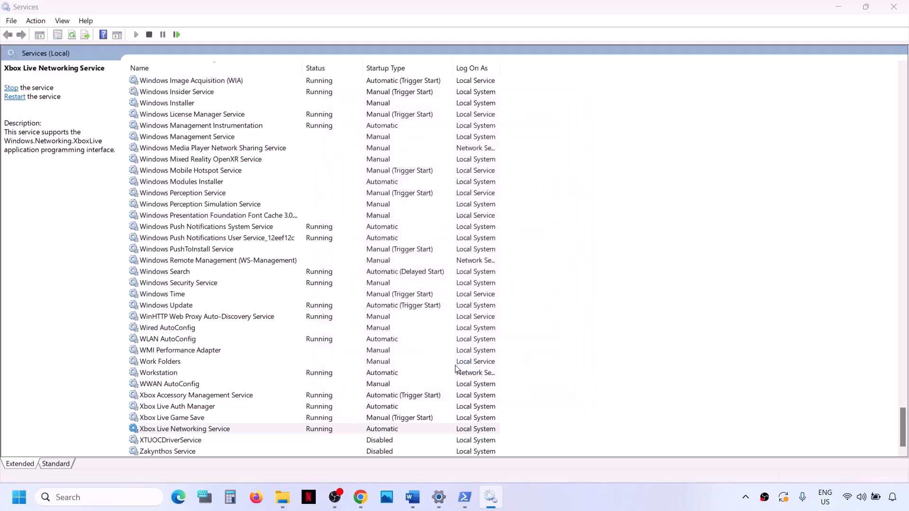
# - Set the Windows Update service's startup type to Automatic, apply it, and close its properties
pyautogui.click(183, 309)
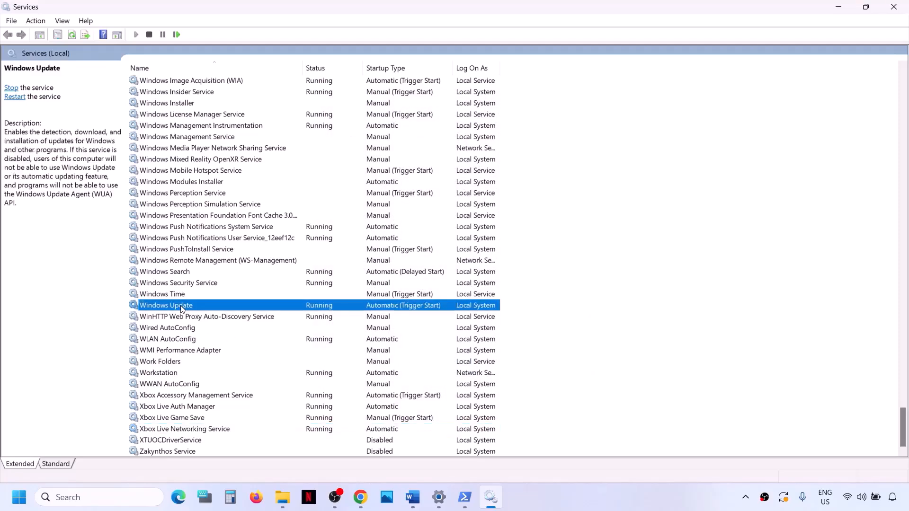
pyautogui.doubleClick(205, 309)
pyautogui.click(461, 232)
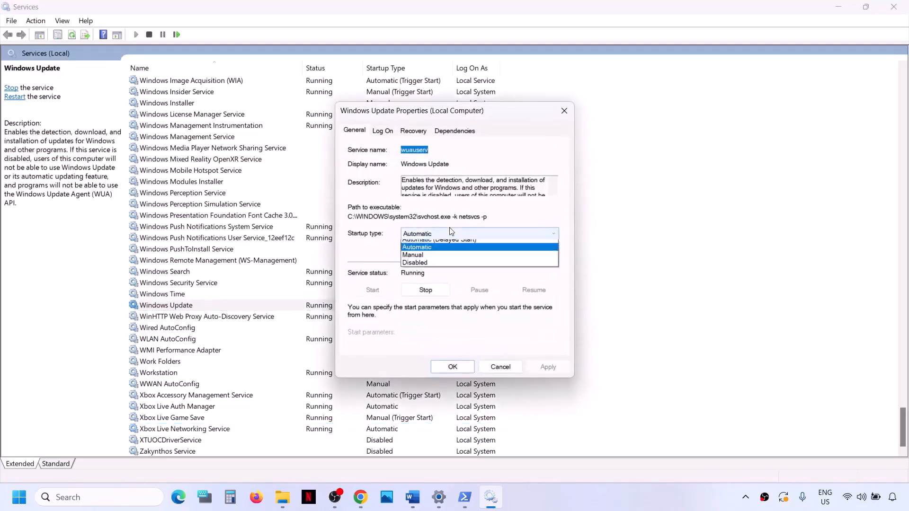
pyautogui.click(445, 251)
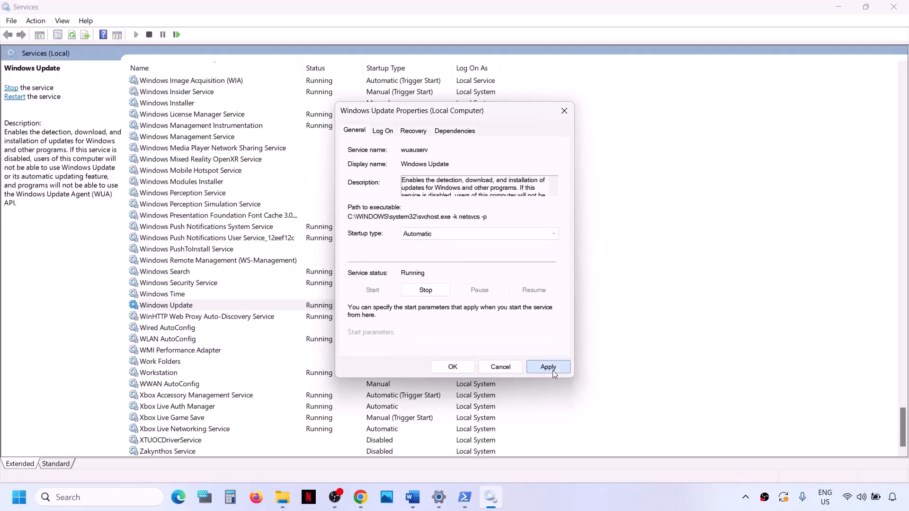
pyautogui.click(550, 369)
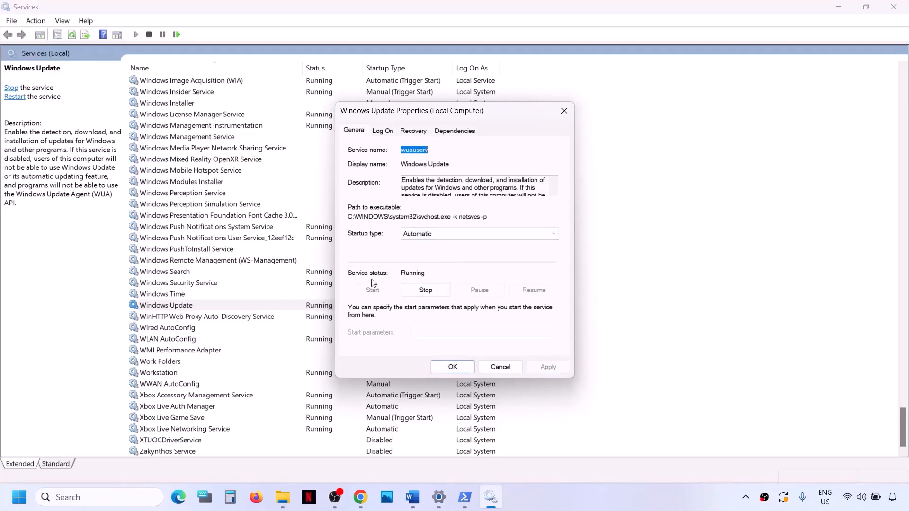
pyautogui.click(449, 367)
# - Restart both Gaming Services entries in the services list
pyautogui.click(201, 261)
pyautogui.press('g')
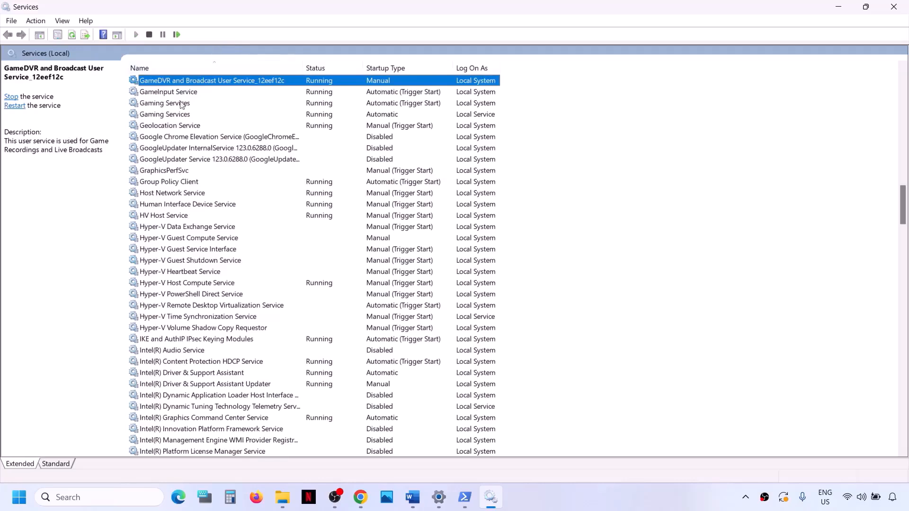
pyautogui.click(225, 105)
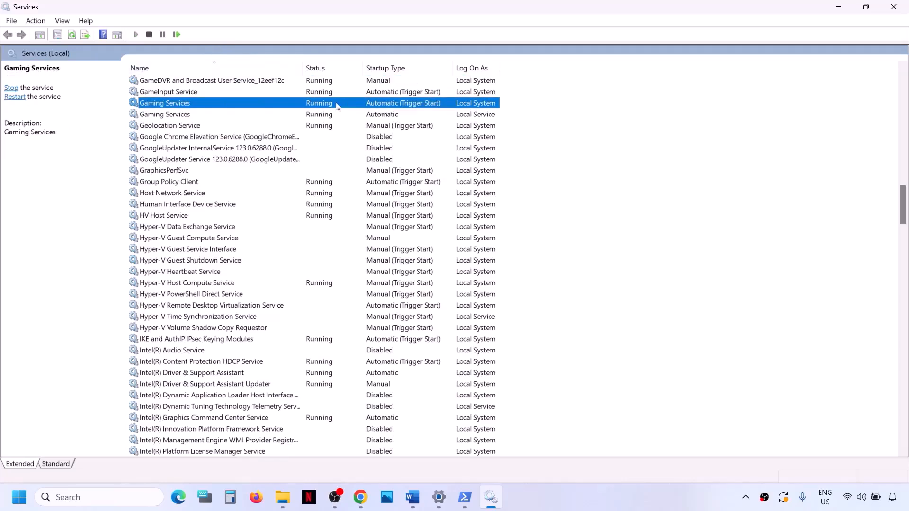
pyautogui.doubleClick(308, 105)
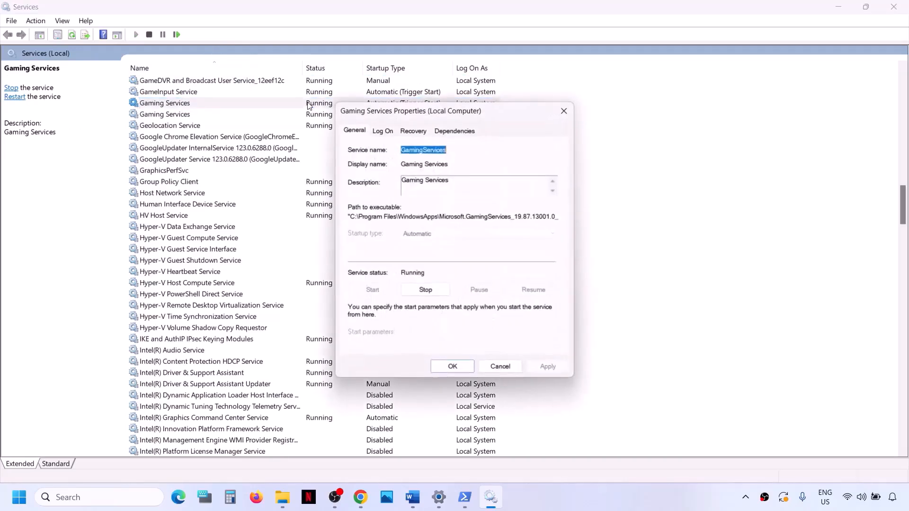
pyautogui.click(565, 113)
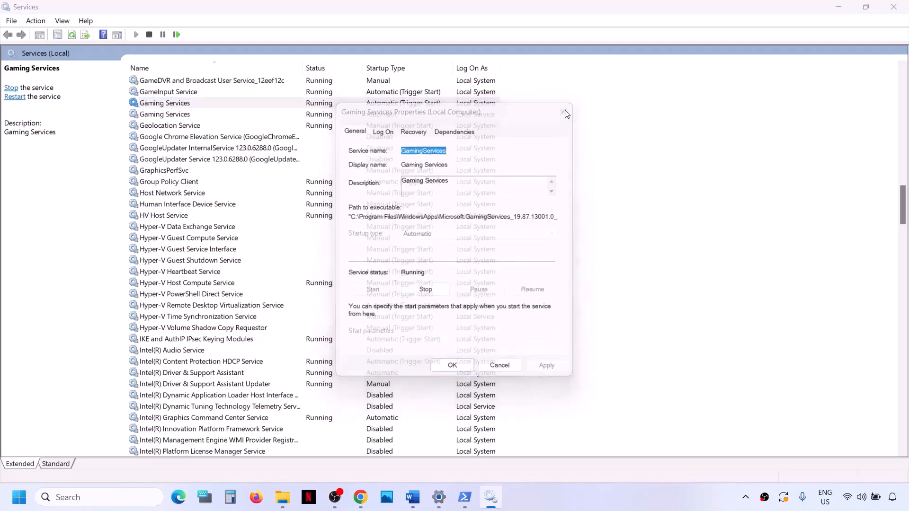
pyautogui.rightClick(318, 108)
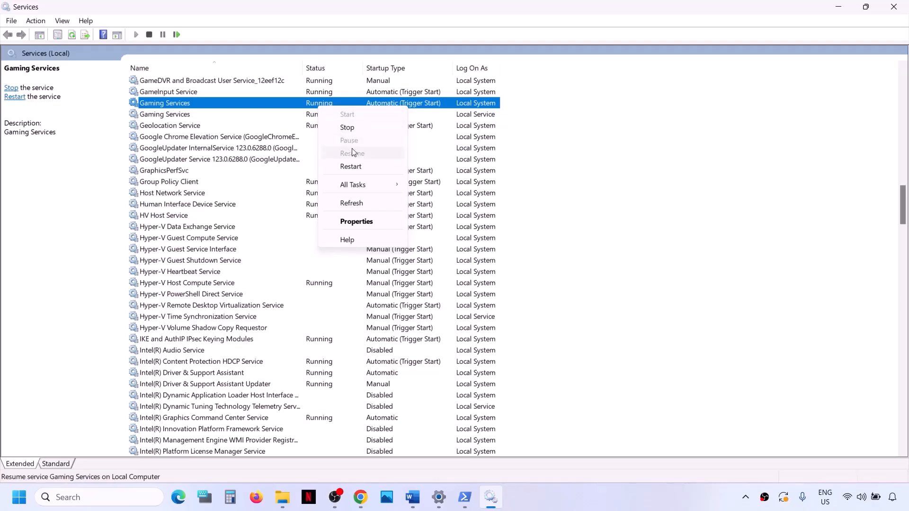
pyautogui.click(355, 166)
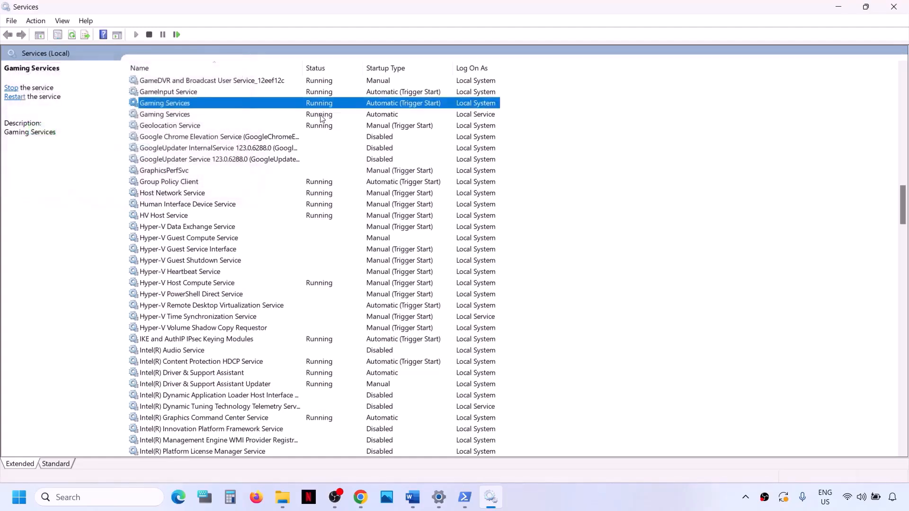
pyautogui.rightClick(320, 118)
pyautogui.click(353, 175)
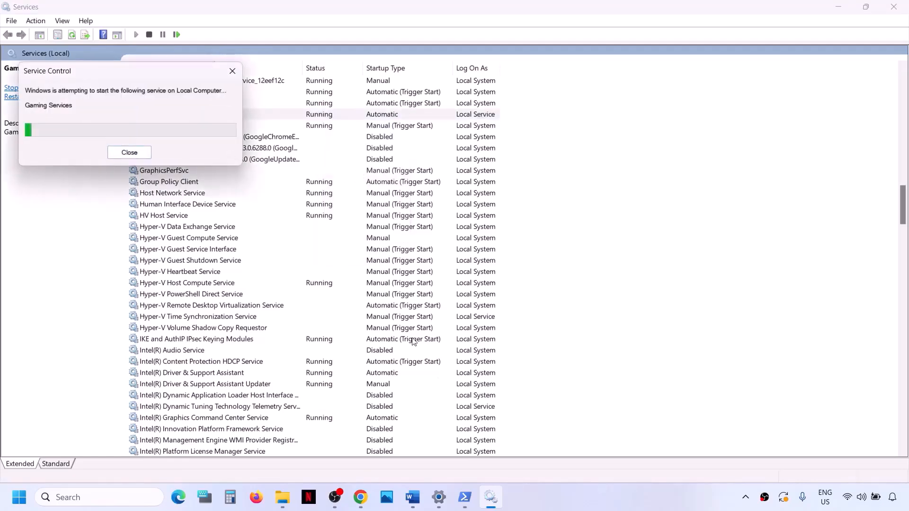
# - Set the Microsoft Store Install Service's startup type to Automatic, apply it, and close its properties
pyautogui.click(225, 292)
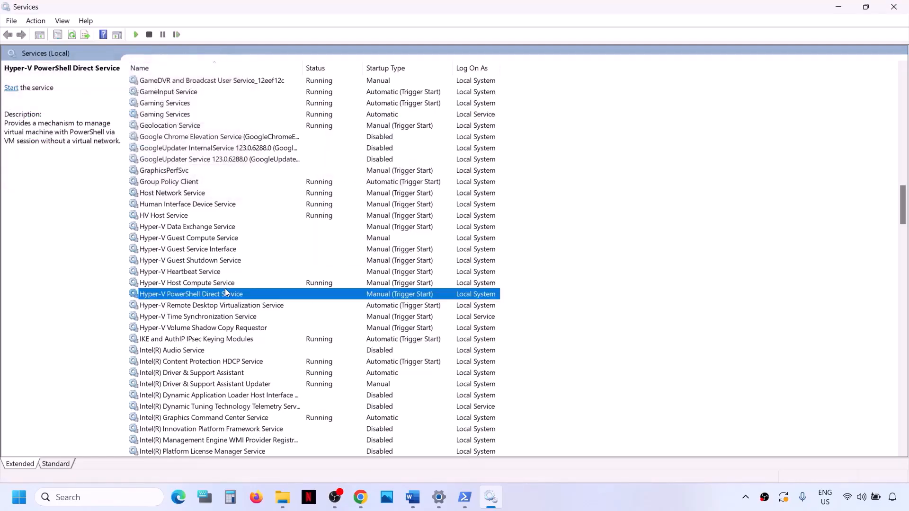
pyautogui.press('m')
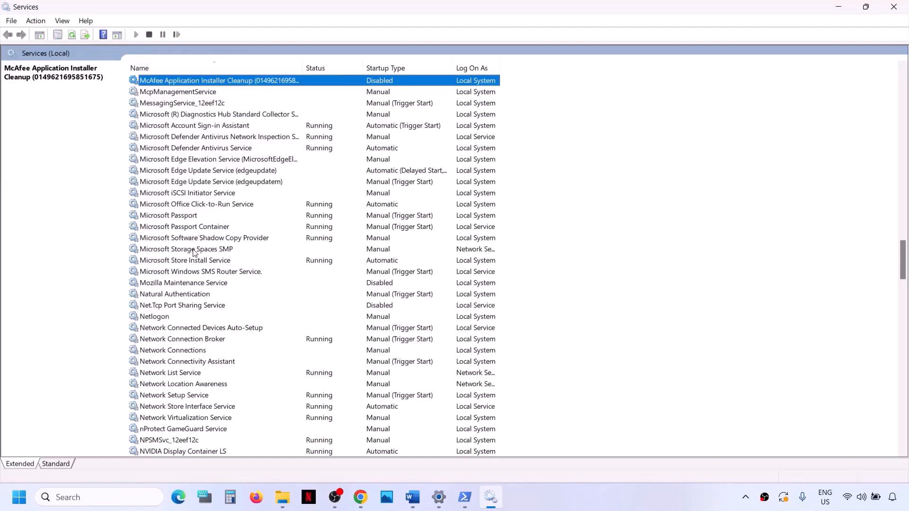
pyautogui.click(189, 263)
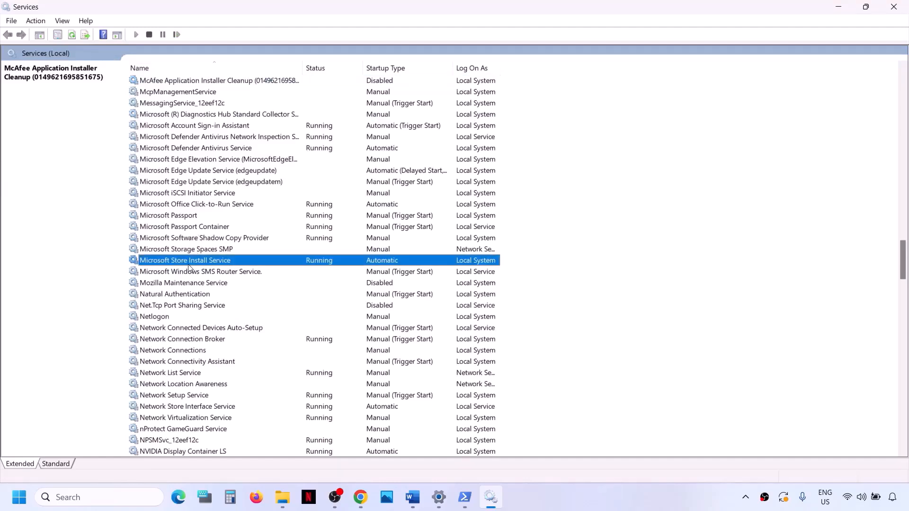
pyautogui.doubleClick(246, 263)
pyautogui.click(426, 234)
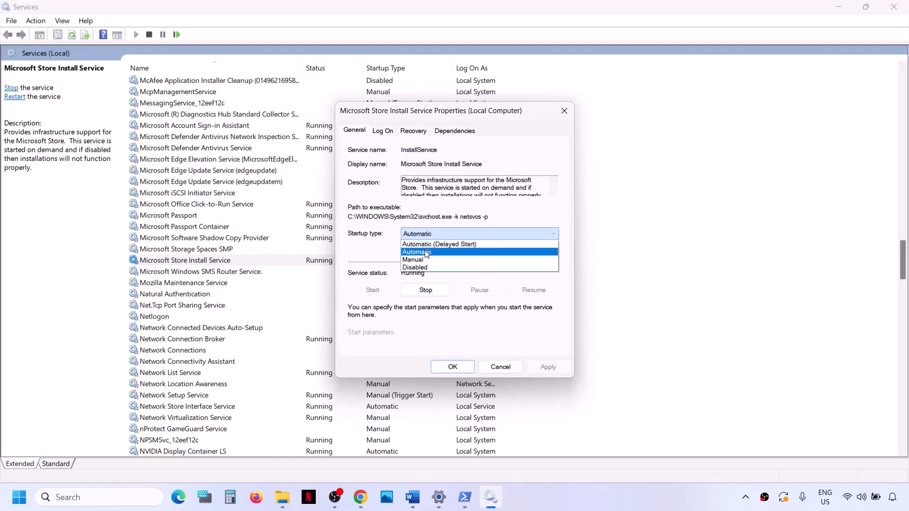
pyautogui.click(427, 252)
pyautogui.click(548, 367)
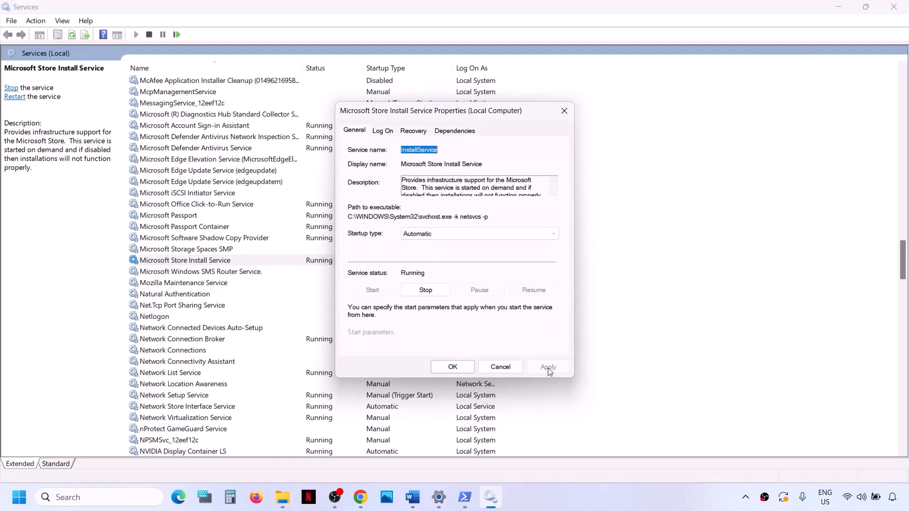
pyautogui.click(452, 367)
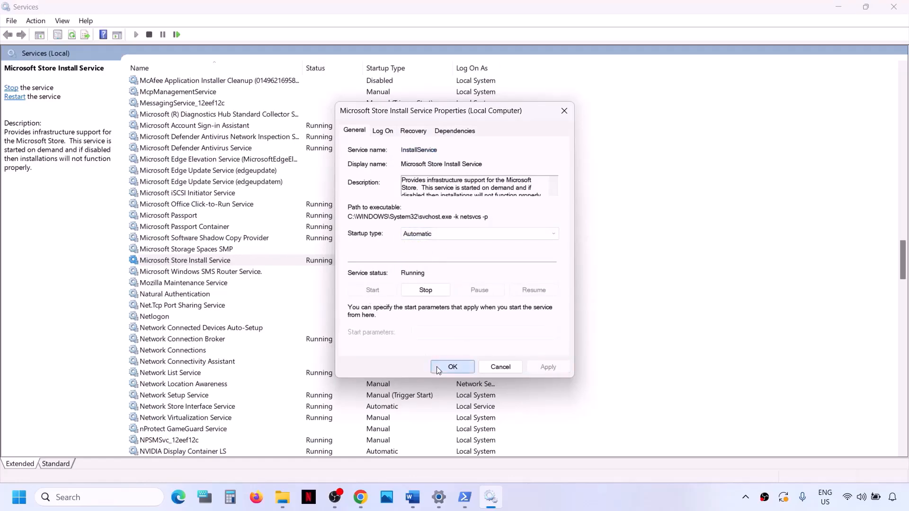
# - Switch to the Word document and copy the Step 16 command that removes the gamingservices package for all users
pyautogui.click(905, 6)
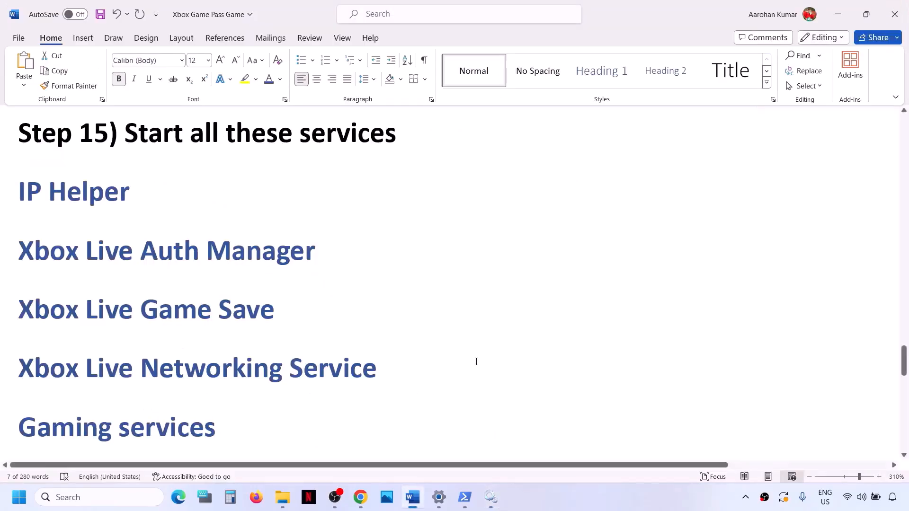
pyautogui.scroll(-5, 476, 361)
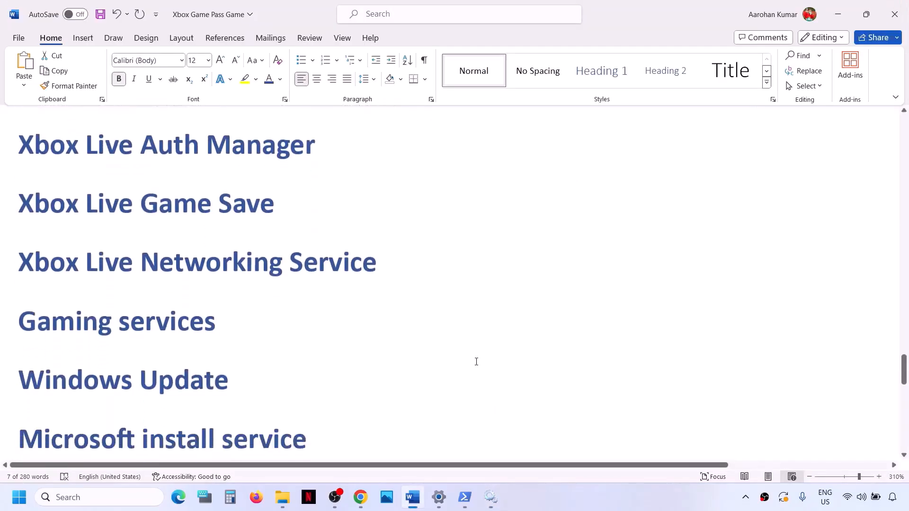
pyautogui.scroll(-4, 477, 361)
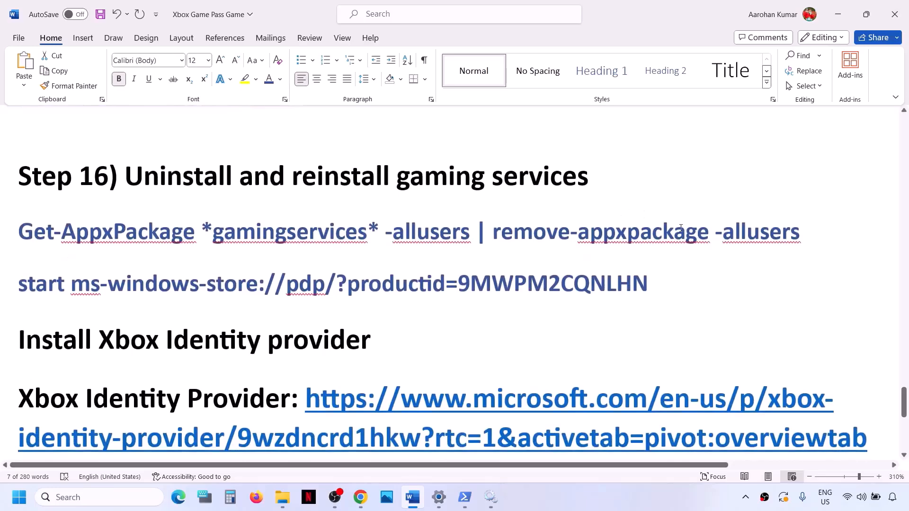
pyautogui.moveTo(813, 232); pyautogui.dragTo(1, 244)
pyautogui.press('super+c')
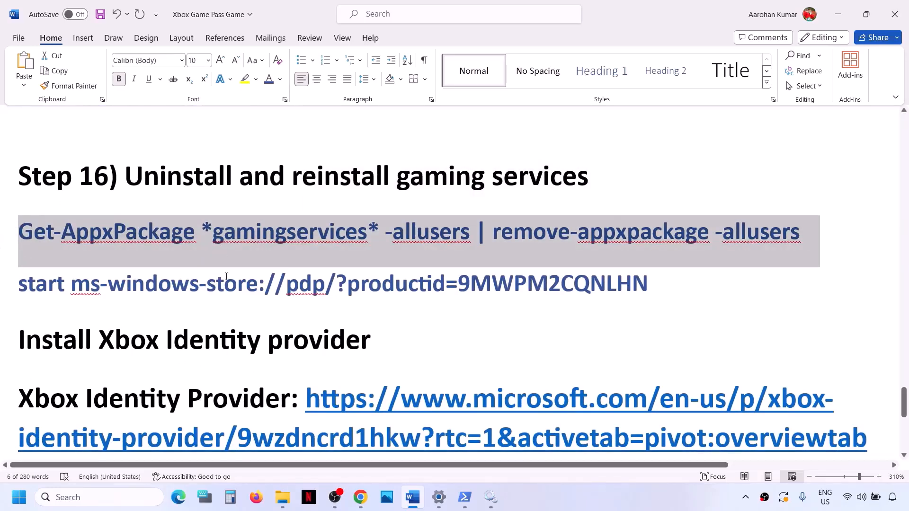
# - Open Windows PowerShell as administrator and run Get-AppxPackage *gamingservices* -allusers | remove-appxpackage -allusers
pyautogui.click(108, 499)
pyautogui.write('powershell')
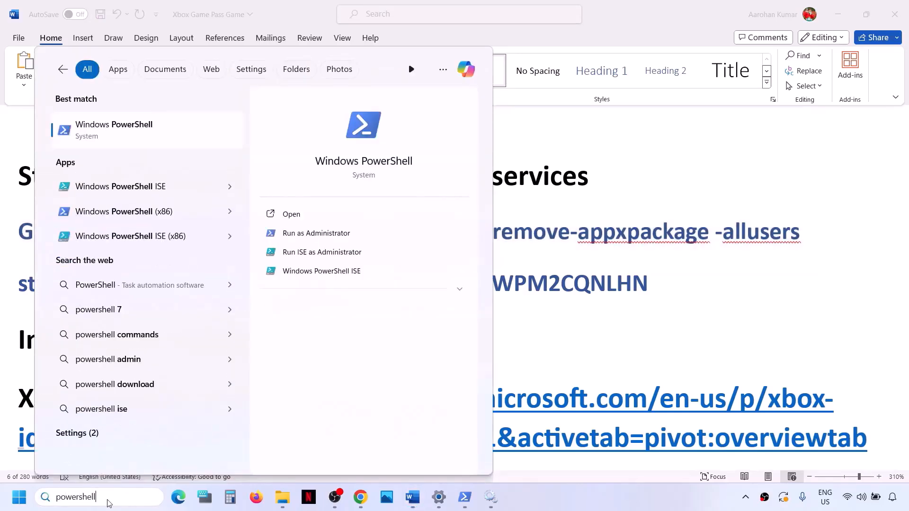
pyautogui.rightClick(154, 130)
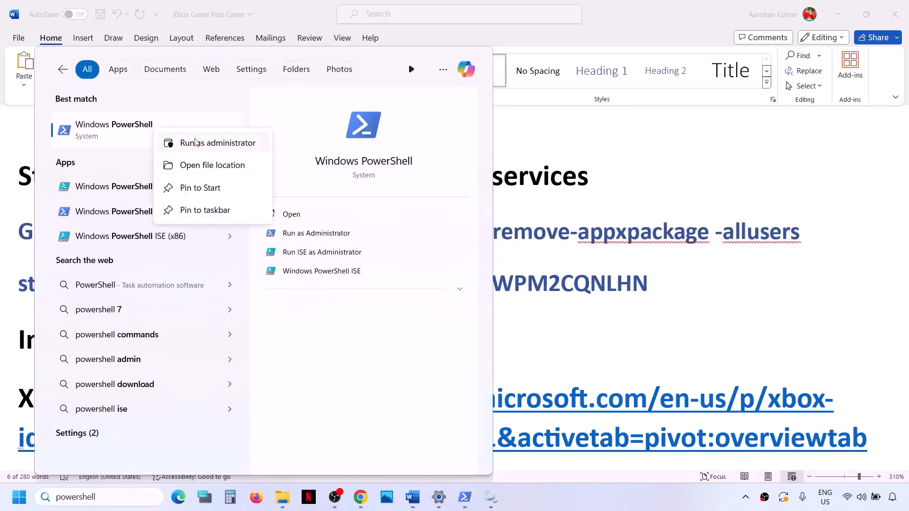
pyautogui.click(234, 148)
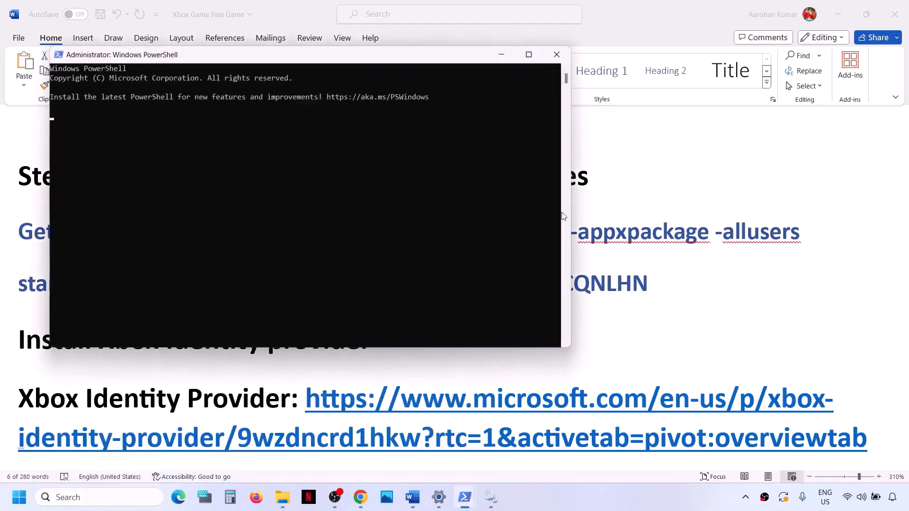
pyautogui.rightClick(460, 218)
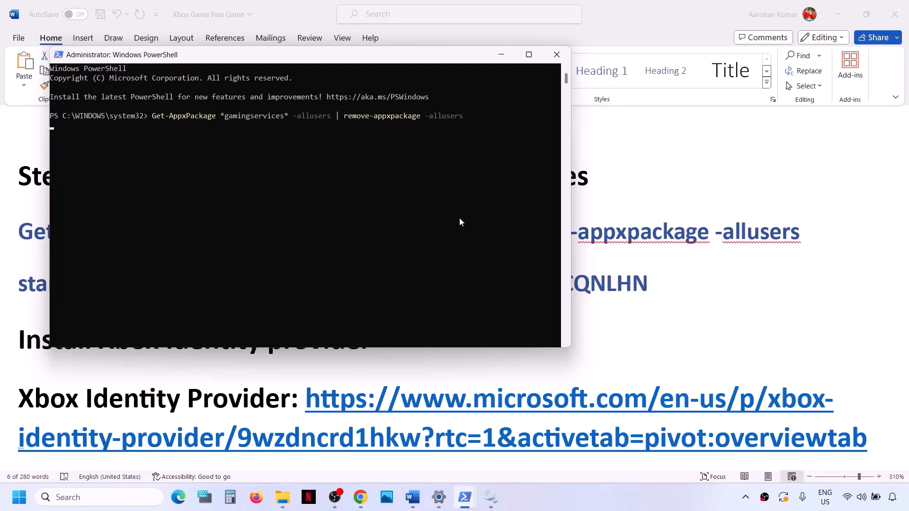
# - Return to the Word document and copy the command start ms-windows-store://pdp/?productid=9MWPM2CQNLHN
pyautogui.hotkey('alt', 'Tab')
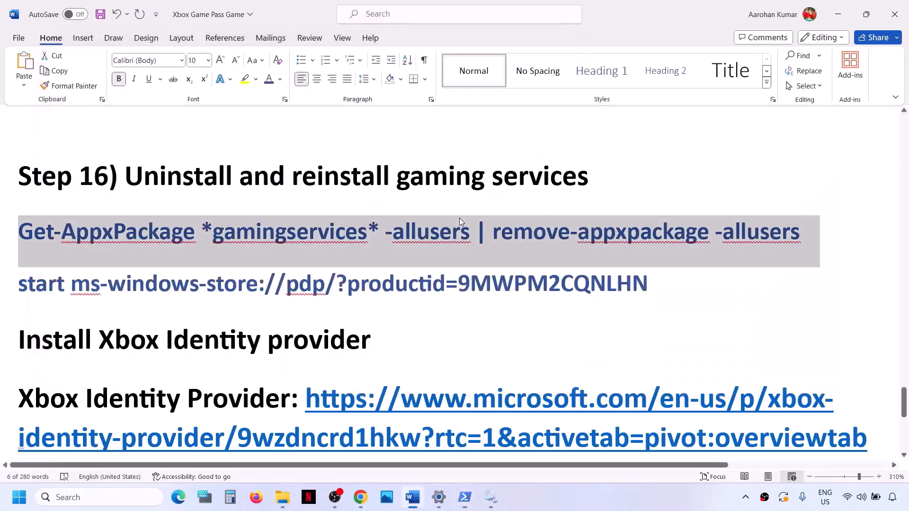
pyautogui.doubleClick(394, 286)
pyautogui.click(395, 285)
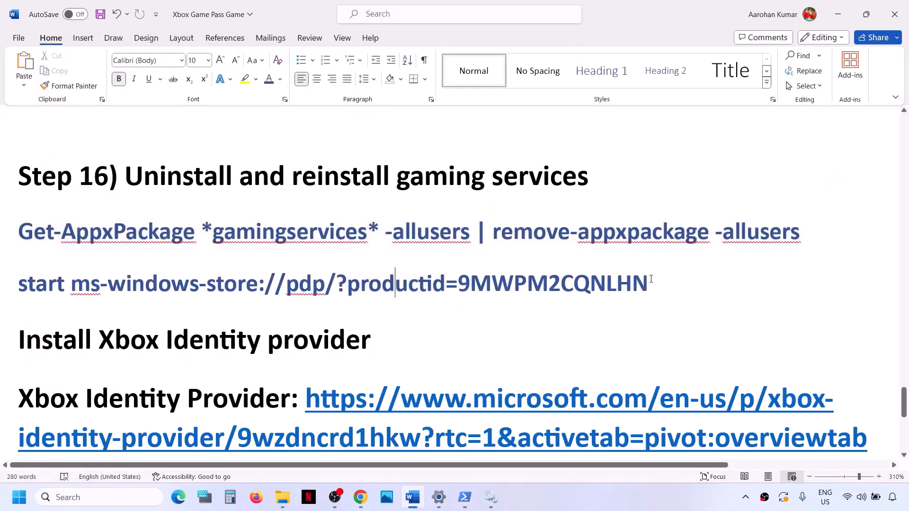
pyautogui.moveTo(620, 279); pyautogui.dragTo(44, 294)
pyautogui.hotkey('ctrl', 'c')
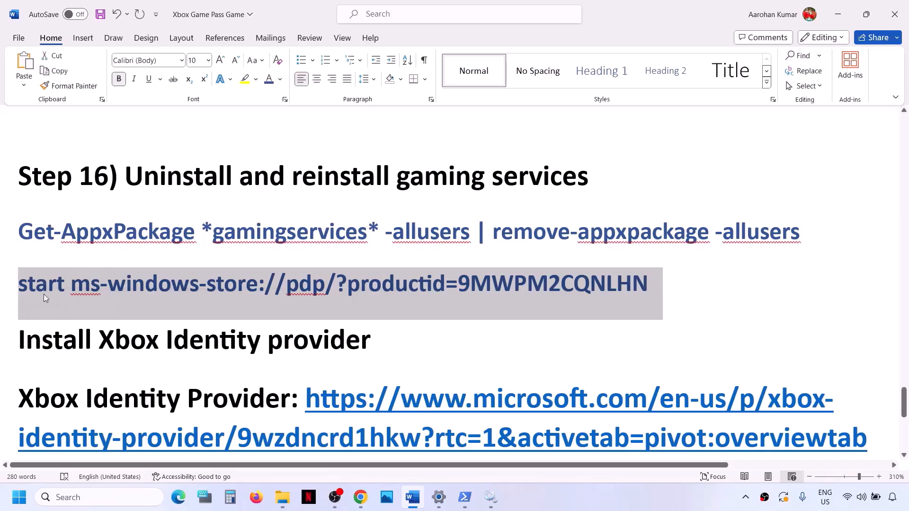
# - Run the copied store command in PowerShell and get Gaming Services from its Microsoft Store page
pyautogui.hotkey('alt', 'Tab')
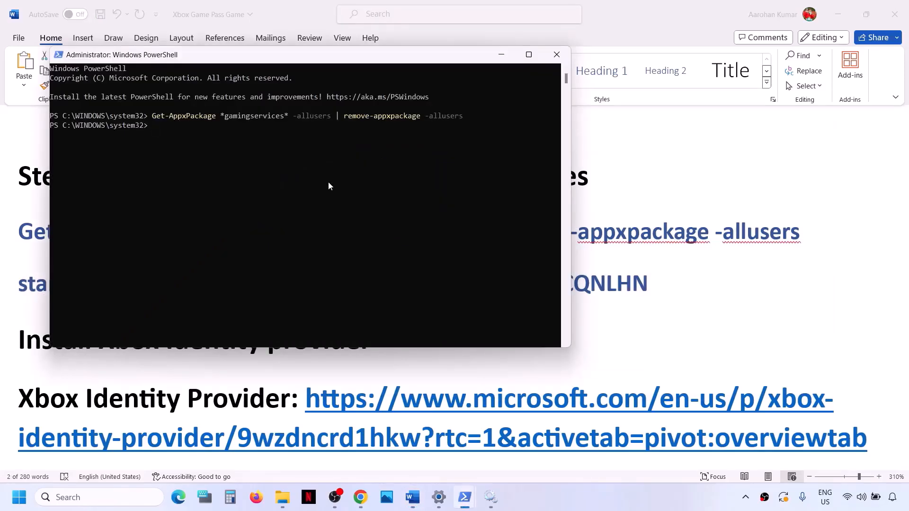
pyautogui.hotkey('ctrl', 'v')
pyautogui.press('Return')
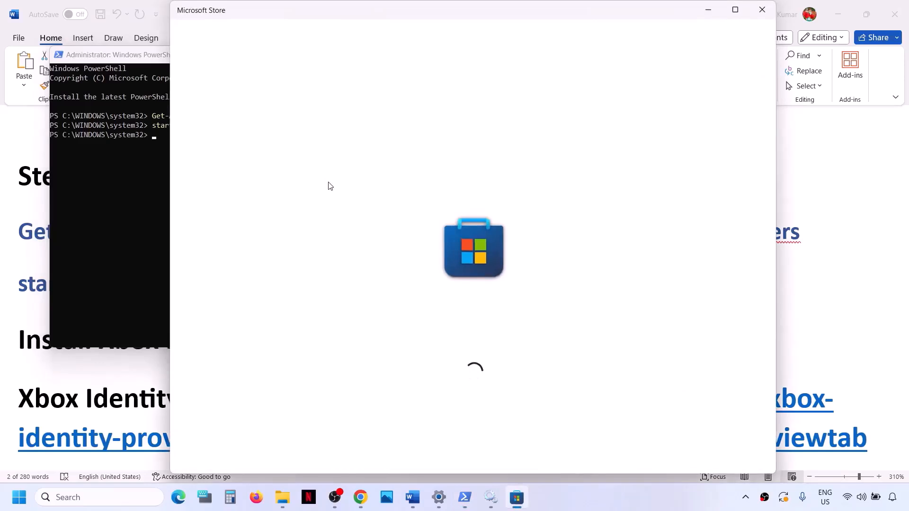
pyautogui.click(745, 13)
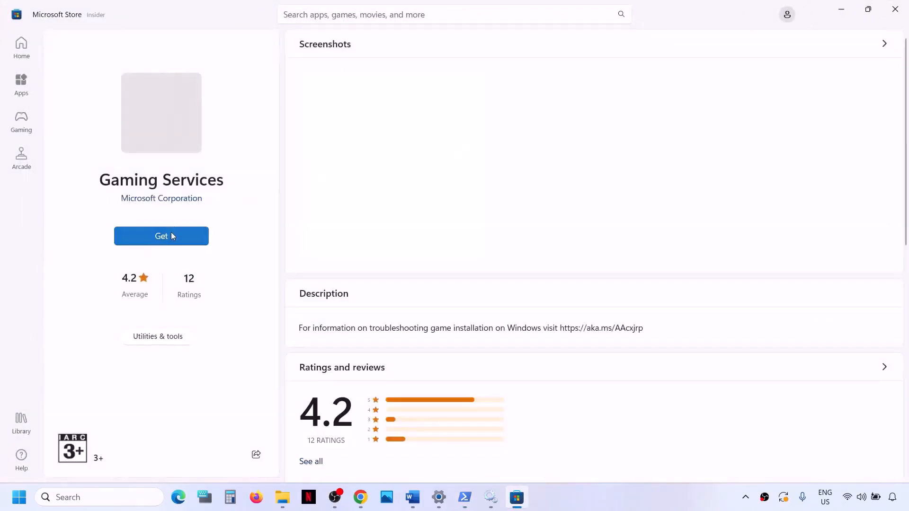
pyautogui.click(169, 236)
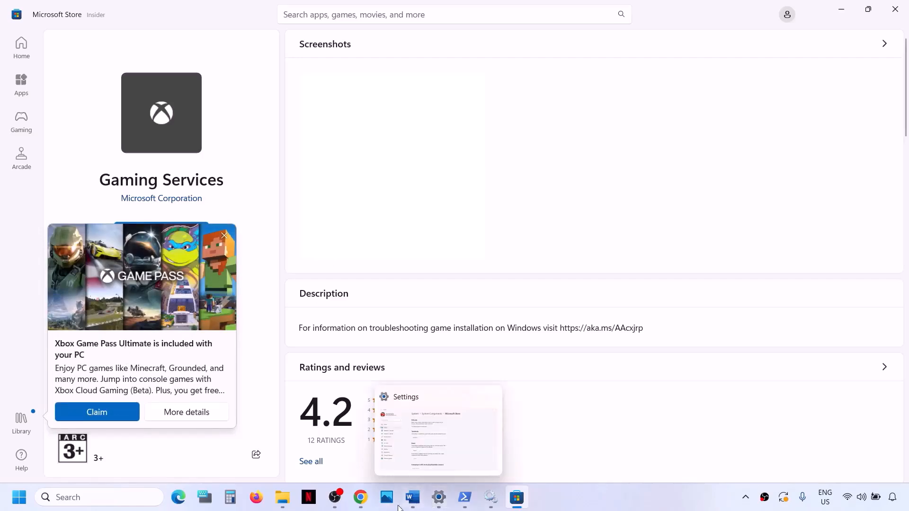
# - Switch back to the Word document and copy the Xbox Identity Provider web link
pyautogui.click(413, 497)
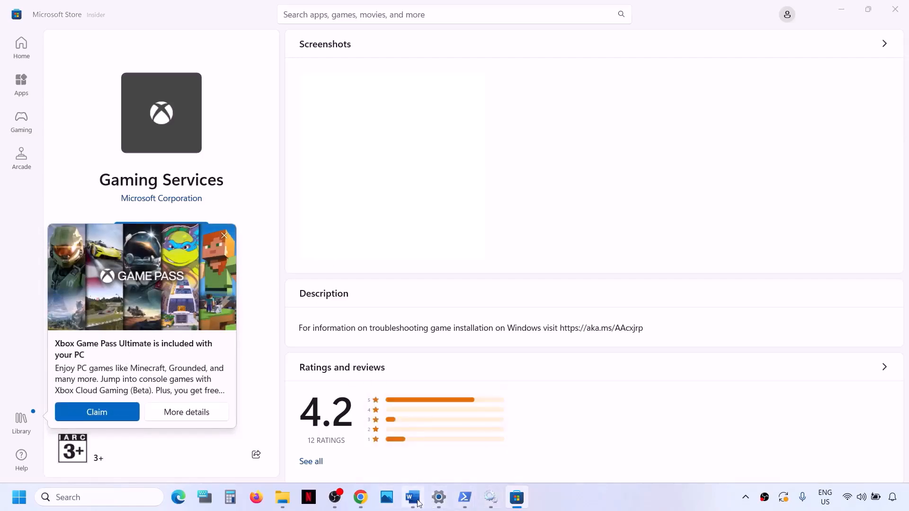
pyautogui.scroll(-3, 233, 328)
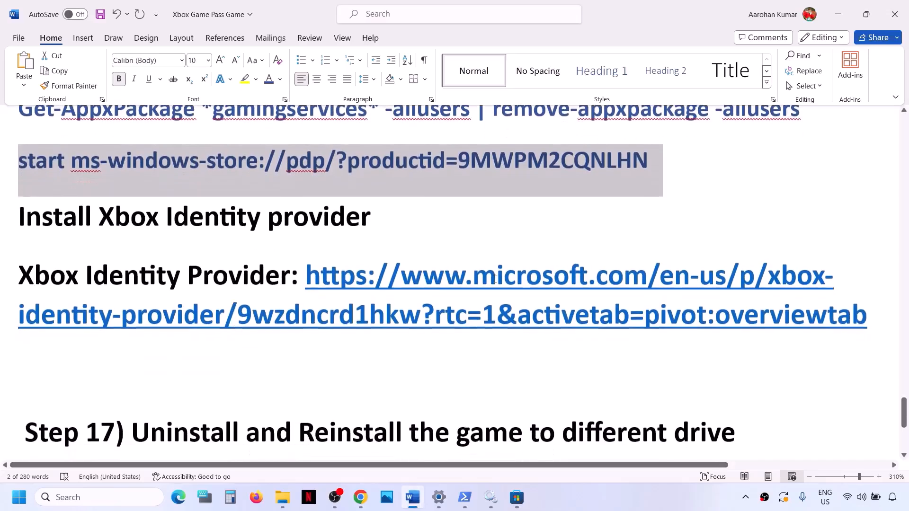
pyautogui.moveTo(879, 314); pyautogui.dragTo(306, 270)
pyautogui.hotkey('ctrl', 'c')
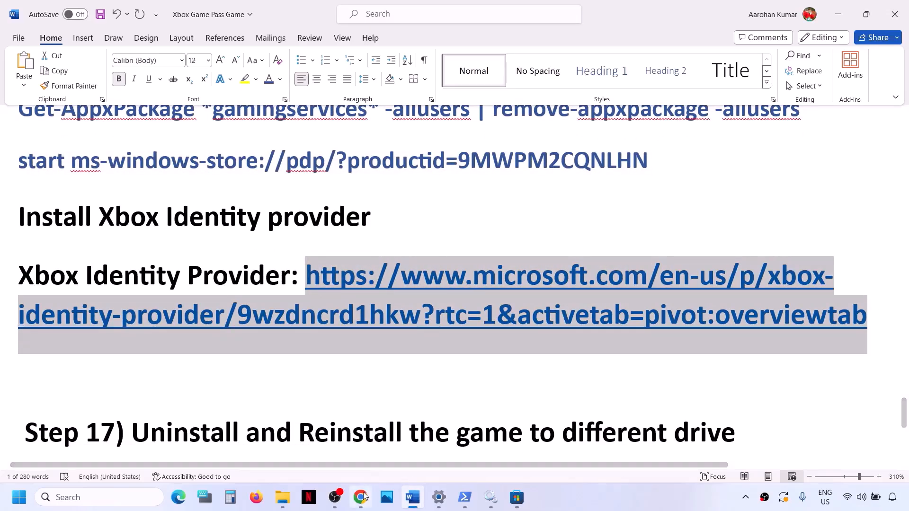
# - Switch to Chrome, load the copied link in a new tab, and launch the Xbox Identity Provider install through Microsoft Store
pyautogui.hotkey('alt', 'Tab')
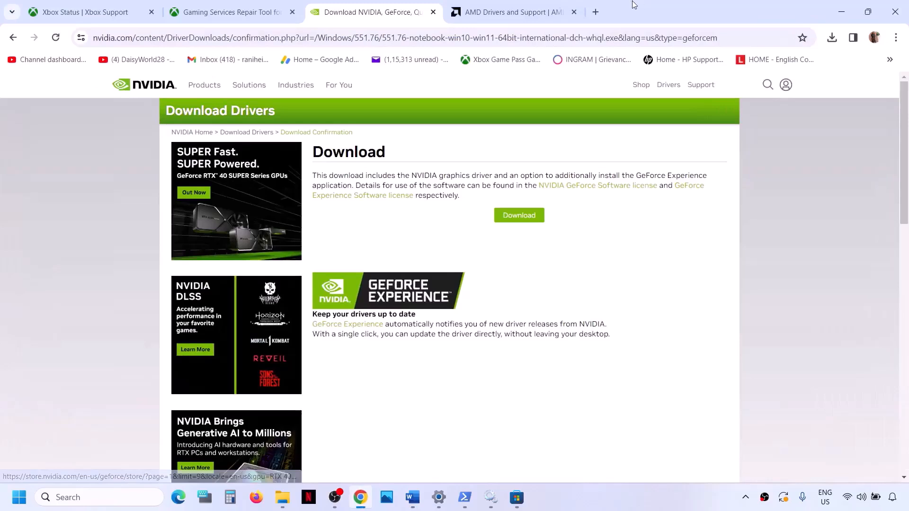
pyautogui.click(596, 12)
pyautogui.hotkey('ctrl', 'v')
pyautogui.press('Return')
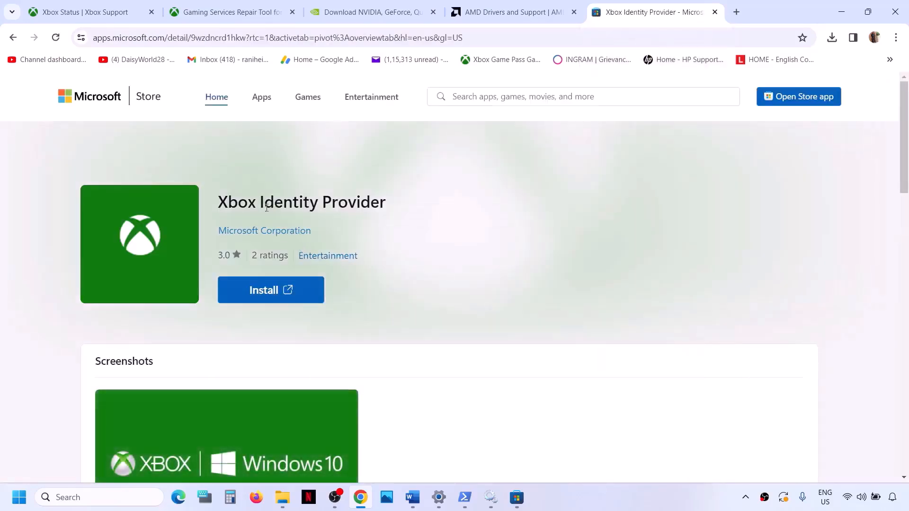
pyautogui.click(289, 292)
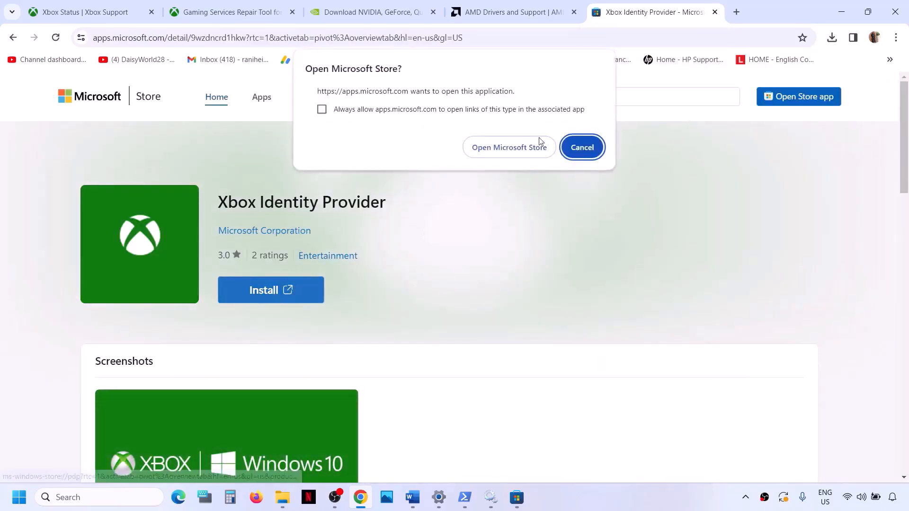
pyautogui.click(510, 148)
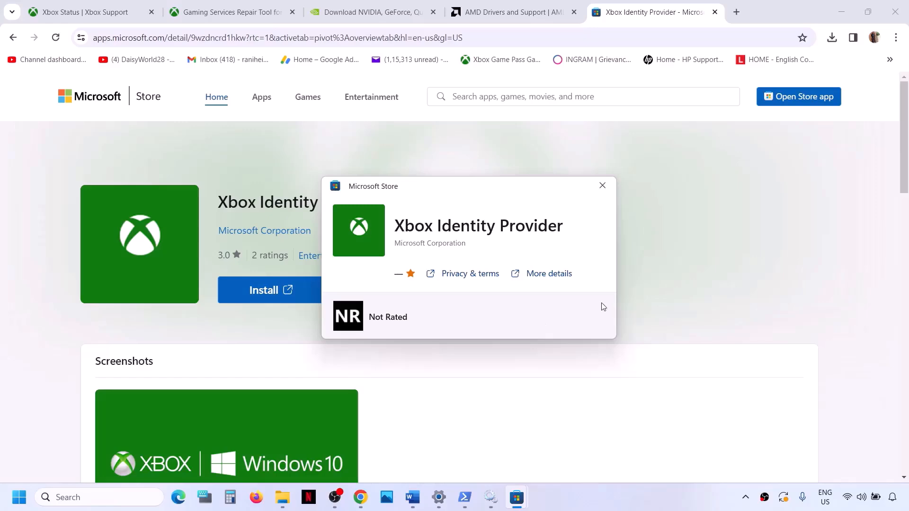
pyautogui.click(602, 185)
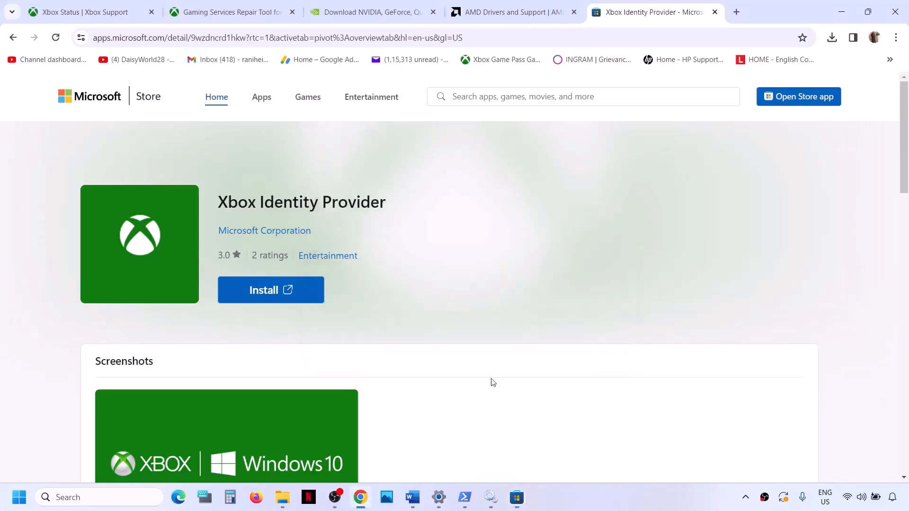
# - Return to the Word document and highlight the Step 17 text "Uninstall and Reinstall the game to different drive"
pyautogui.click(413, 497)
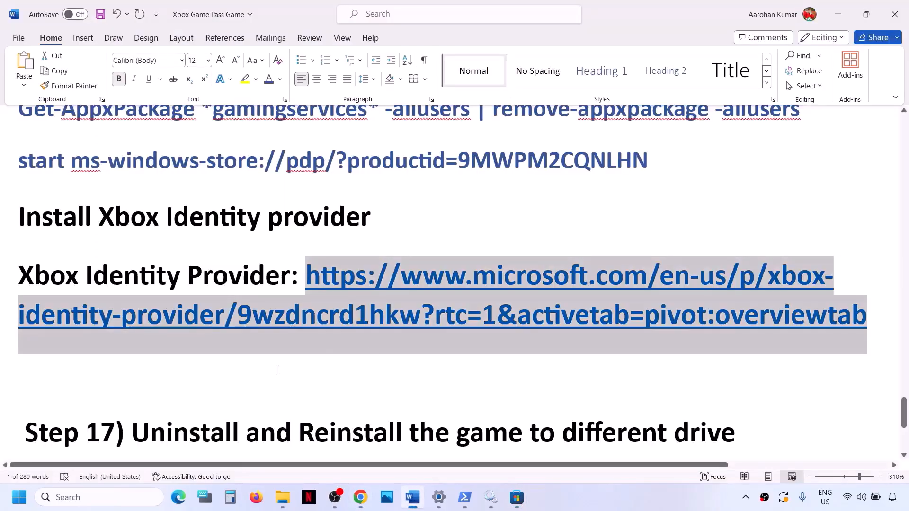
pyautogui.scroll(-1, 277, 369)
pyautogui.scroll(-1, 278, 368)
pyautogui.scroll(1, 278, 369)
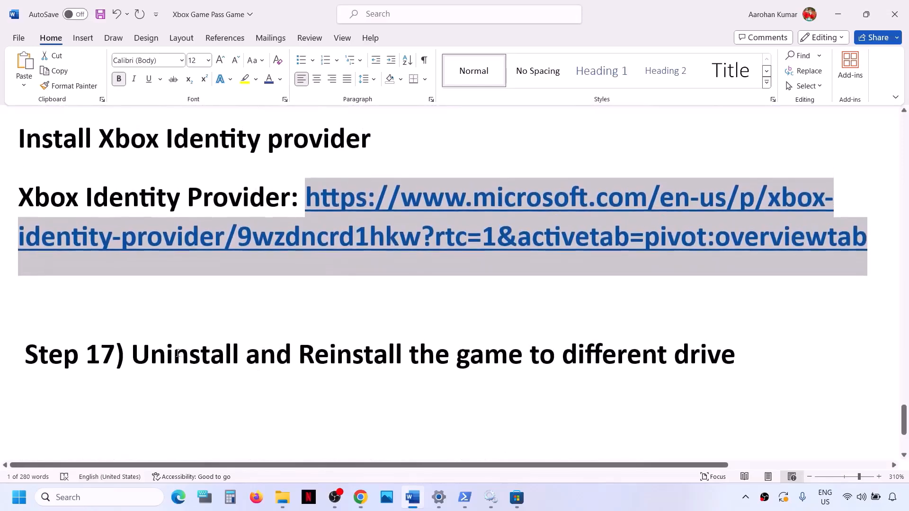
pyautogui.moveTo(140, 354); pyautogui.dragTo(738, 339)
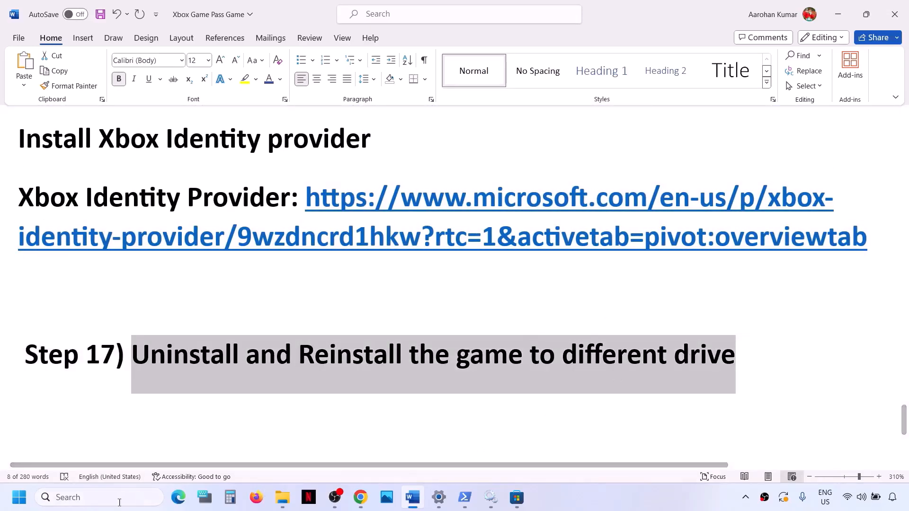
# - Open the Xbox app full screen, decline the Game Pass Ultimate offer, restart the app and dismiss the survey
pyautogui.click(87, 505)
pyautogui.write('xbox')
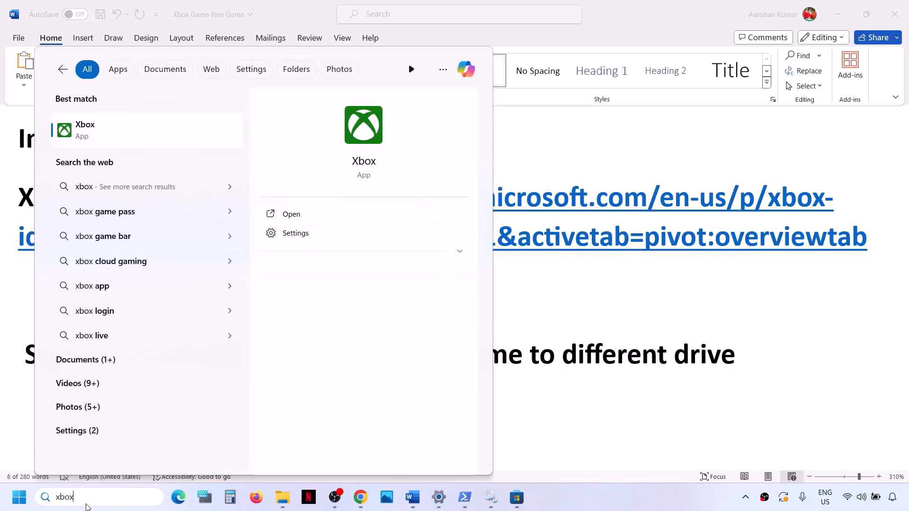
pyautogui.press('Return')
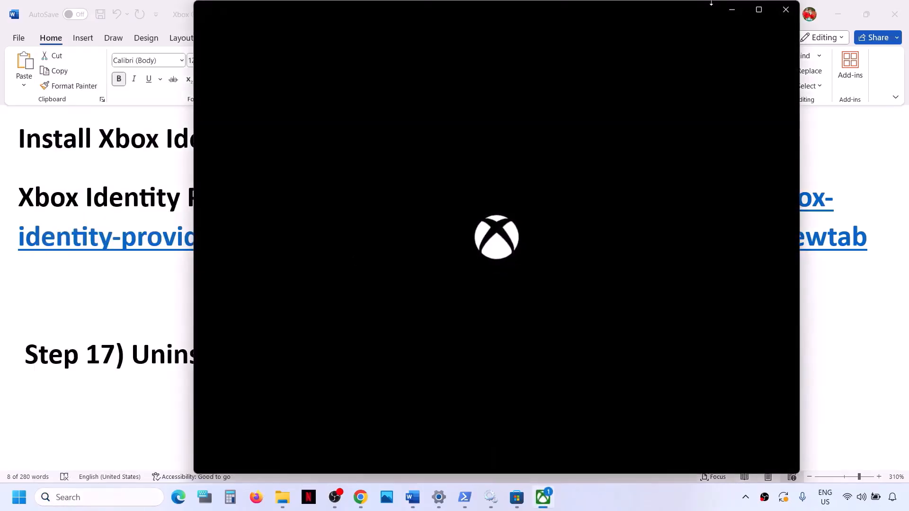
pyautogui.click(758, 9)
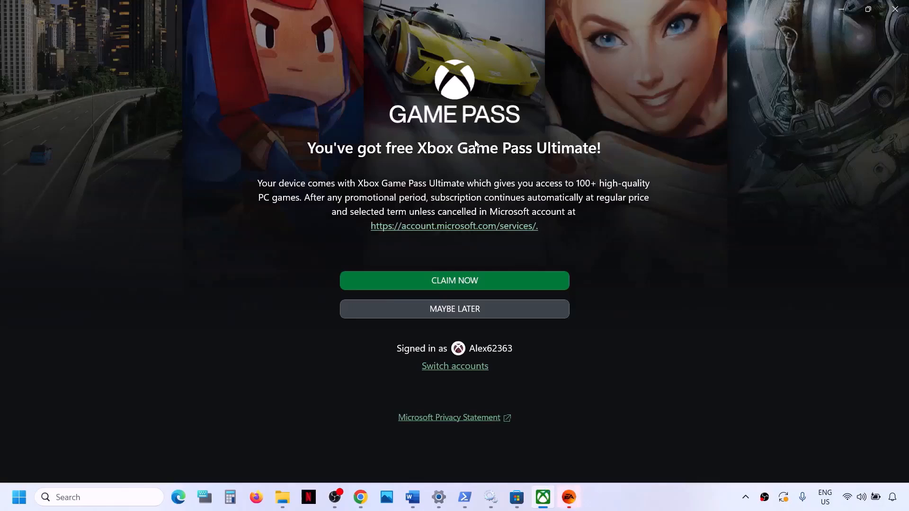
pyautogui.click(470, 313)
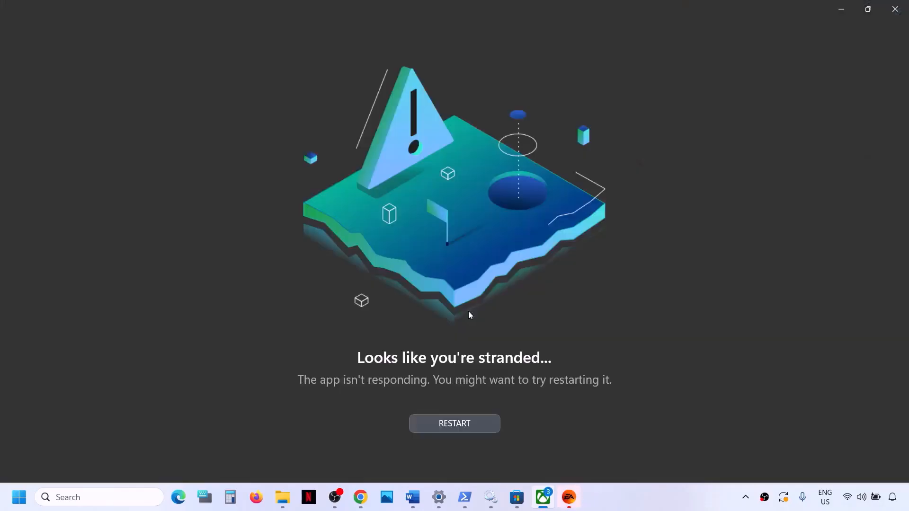
pyautogui.click(450, 427)
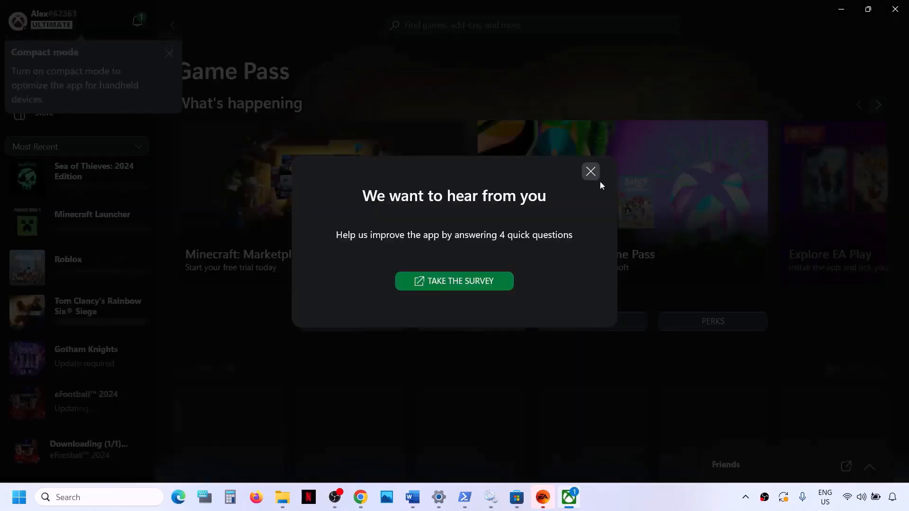
pyautogui.click(590, 171)
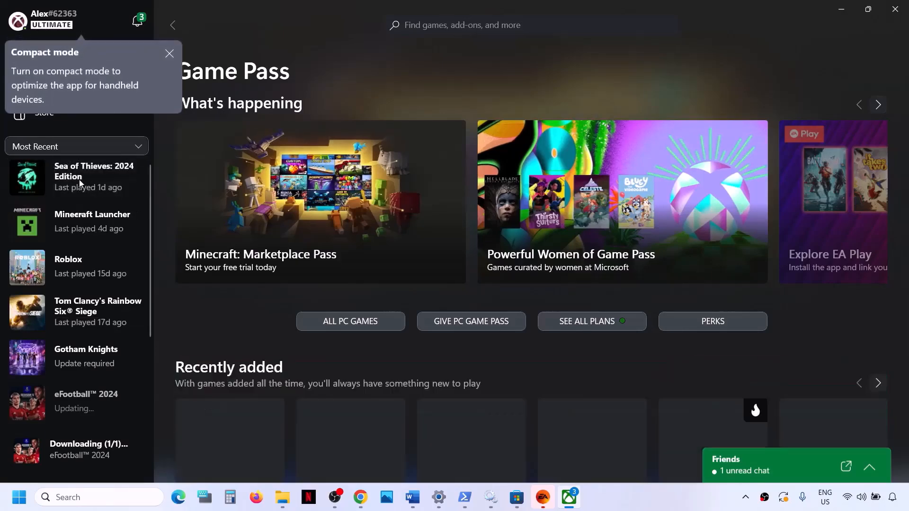
# - Uninstall Sea of Thieves: 2024 Edition from the recent games list and dismiss the Compact mode tip
pyautogui.rightClick(79, 180)
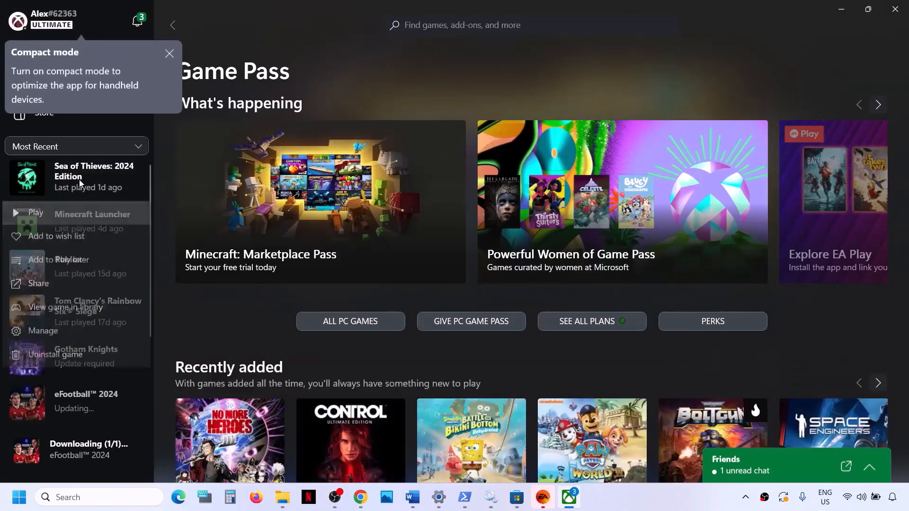
pyautogui.click(72, 357)
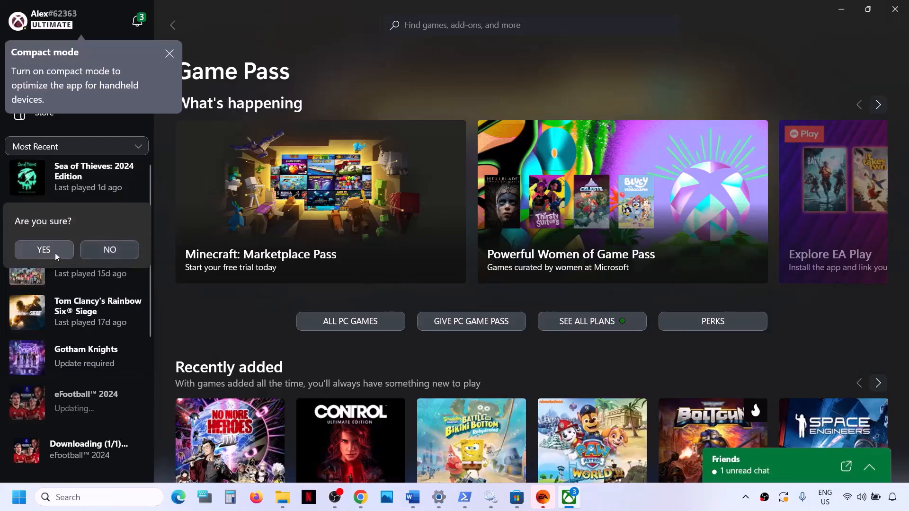
pyautogui.click(57, 257)
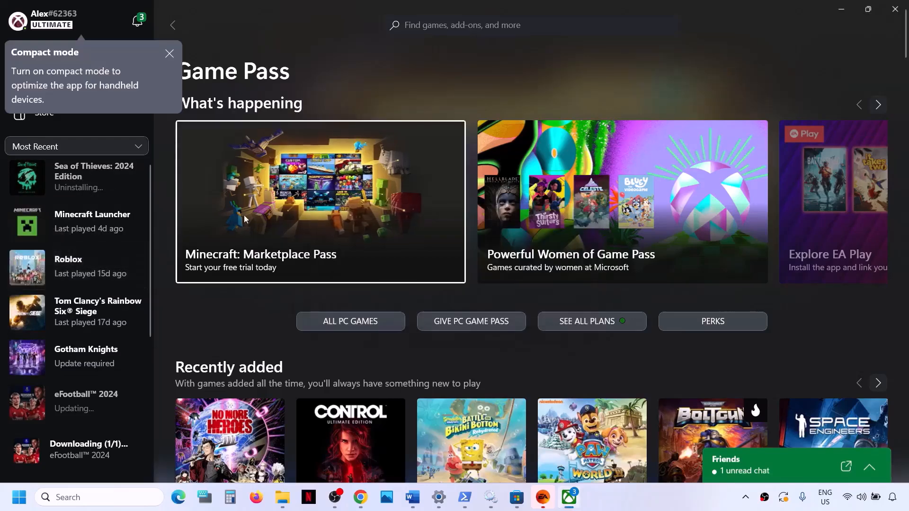
pyautogui.click(169, 53)
# - Search for "sea of thieves" and open the Sea of Thieves: 2024 Edition page
pyautogui.click(433, 24)
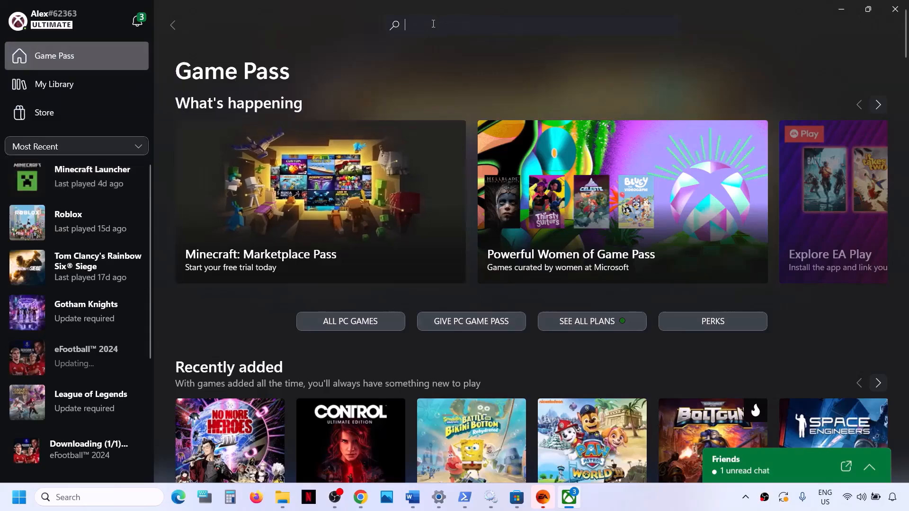
pyautogui.write('sea of thieves')
pyautogui.press('Return')
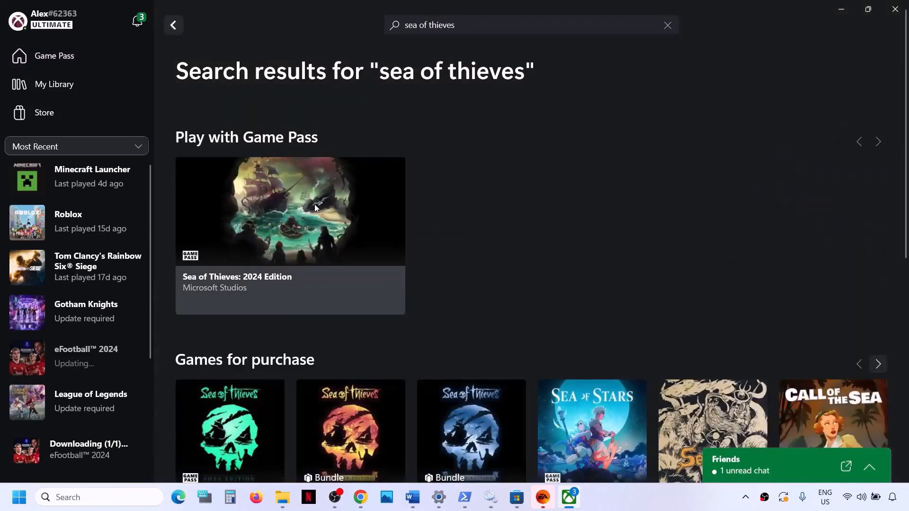
pyautogui.click(314, 204)
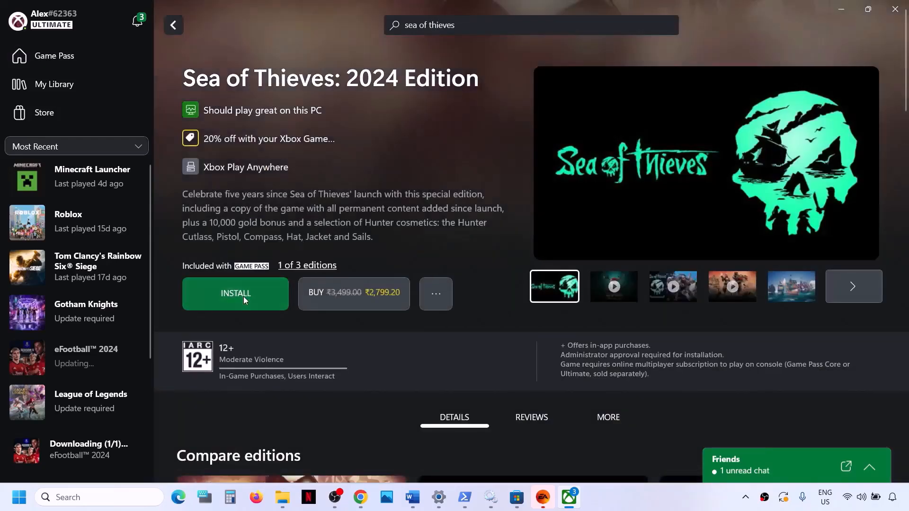
# - Install Sea of Thieves: 2024 Edition to the D:\XboxGames location
pyautogui.click(244, 297)
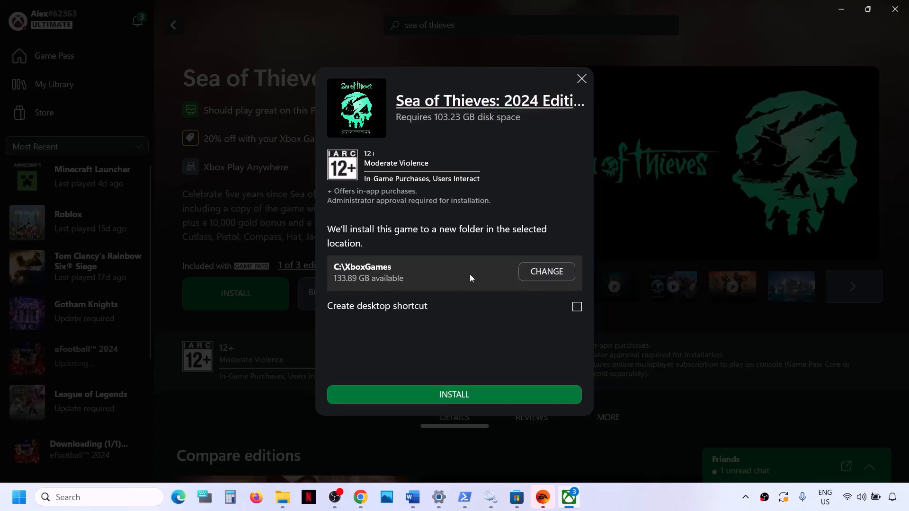
pyautogui.click(534, 274)
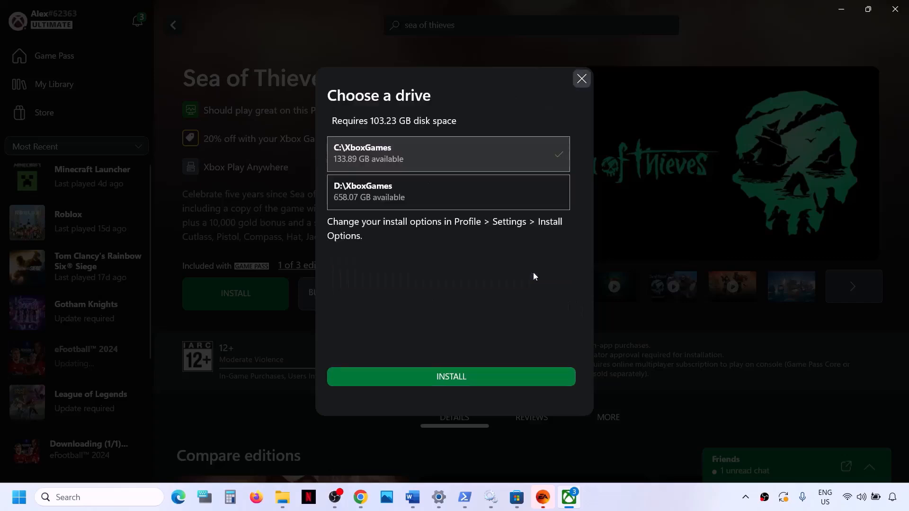
pyautogui.click(408, 189)
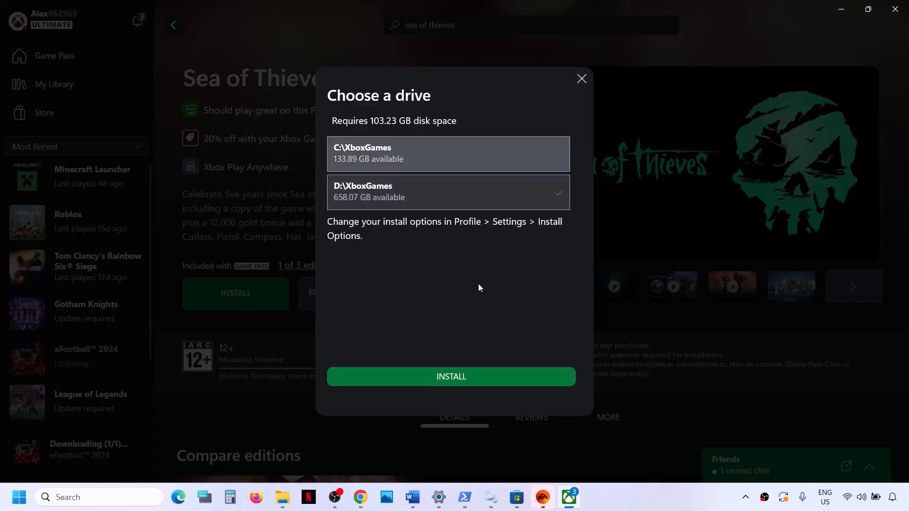
pyautogui.click(481, 379)
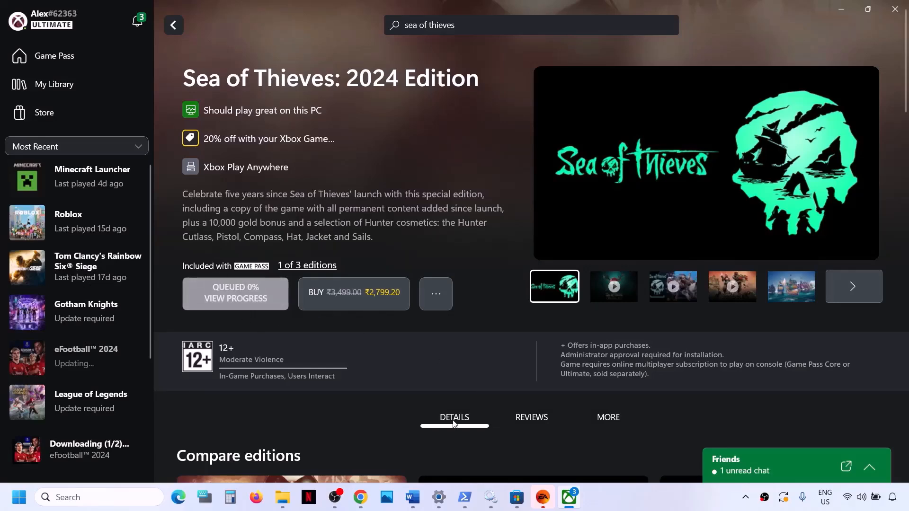
# - View the game's progress in the installation queue and cancel the eFootball 2024 installation
pyautogui.click(259, 299)
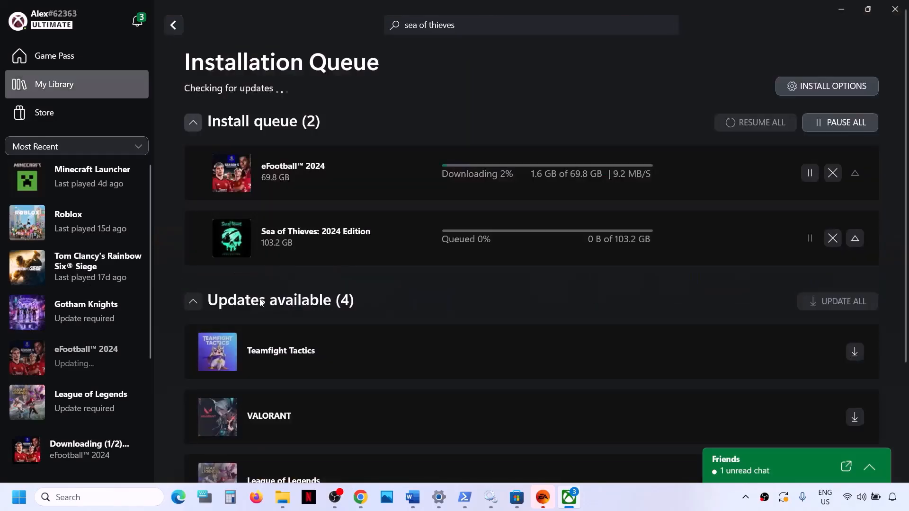
pyautogui.scroll(-3, 480, 220)
pyautogui.scroll(3, 617, 200)
pyautogui.scroll(-1, 617, 201)
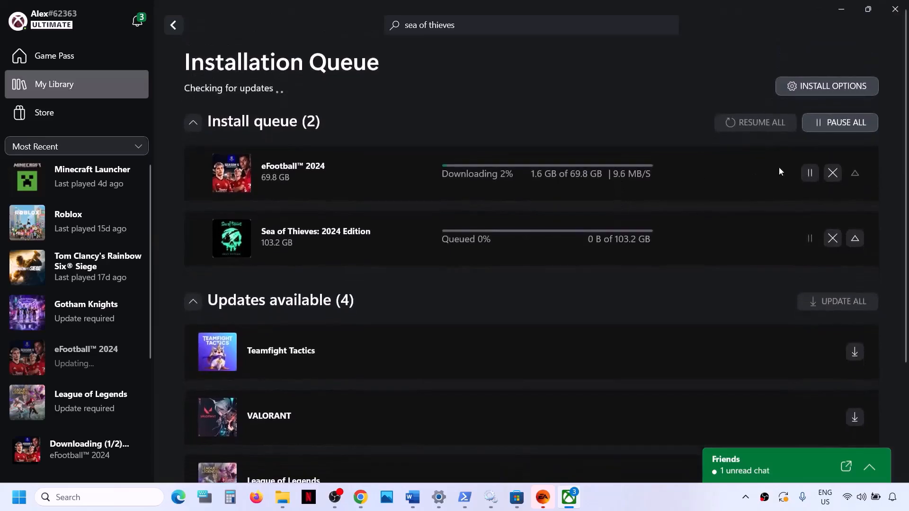
pyautogui.click(833, 172)
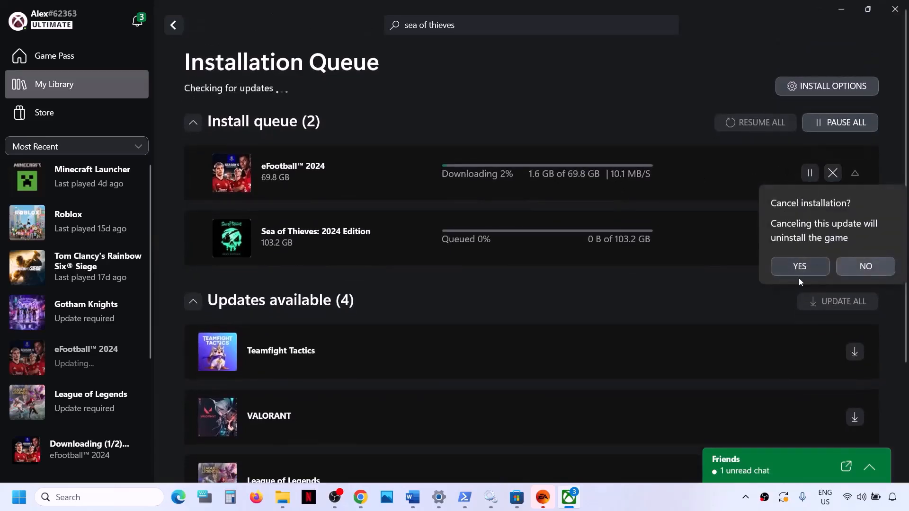
pyautogui.click(800, 266)
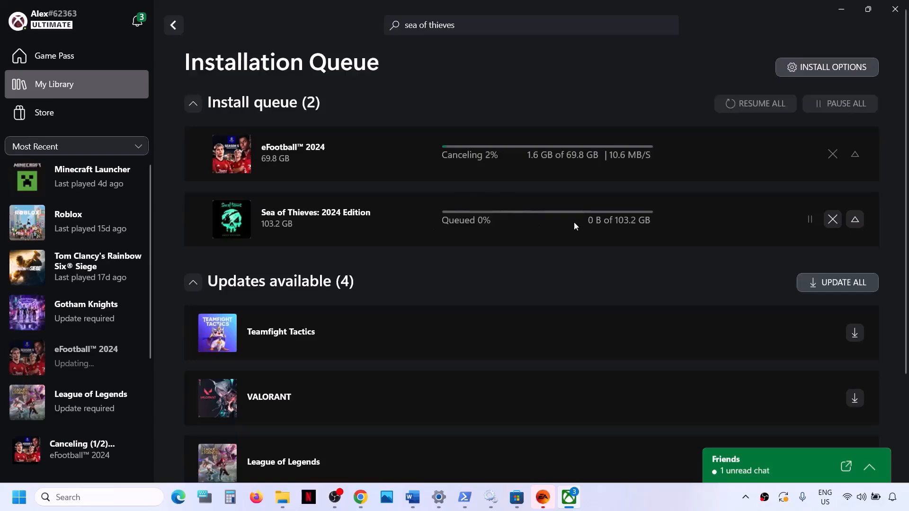
# - Return to the Word document and highlight Step 18, "Update Windows using media creation tool", and its Windows 10 download link
pyautogui.click(412, 497)
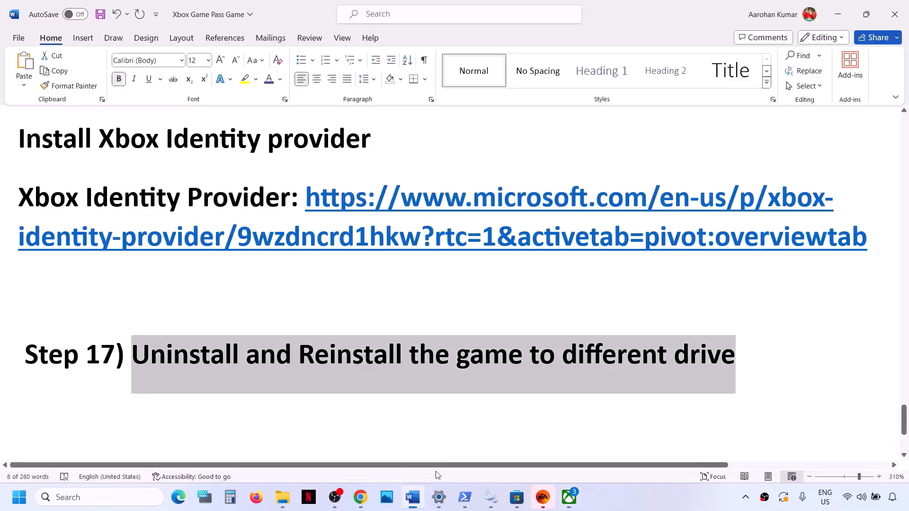
pyautogui.scroll(-5, 310, 328)
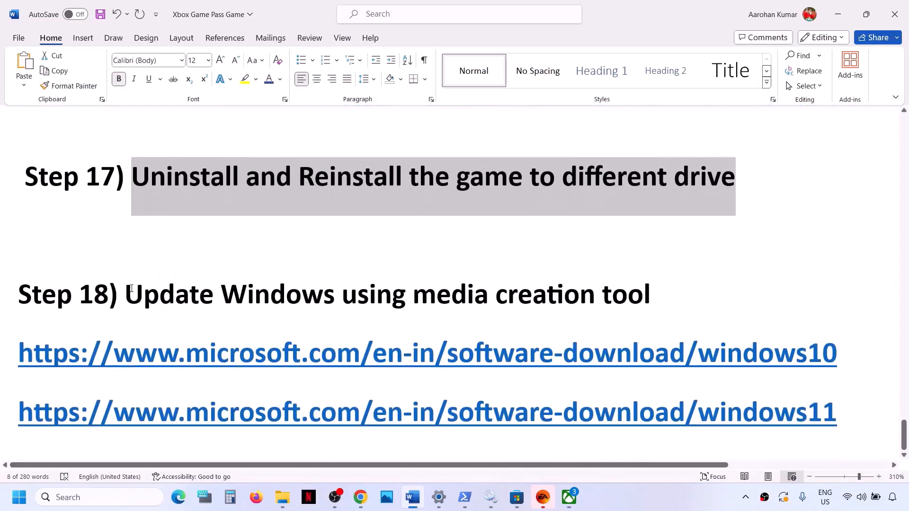
pyautogui.moveTo(131, 289); pyautogui.dragTo(694, 284)
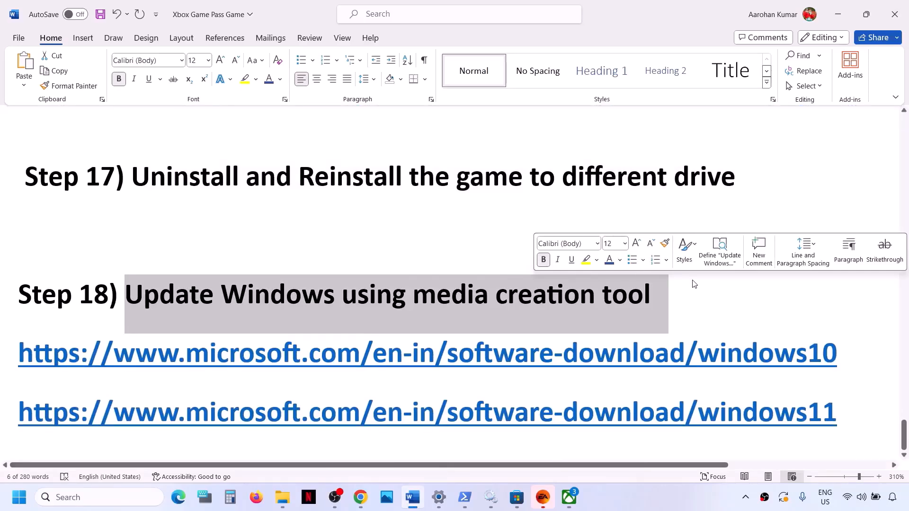
pyautogui.moveTo(218, 367); pyautogui.dragTo(668, 369)
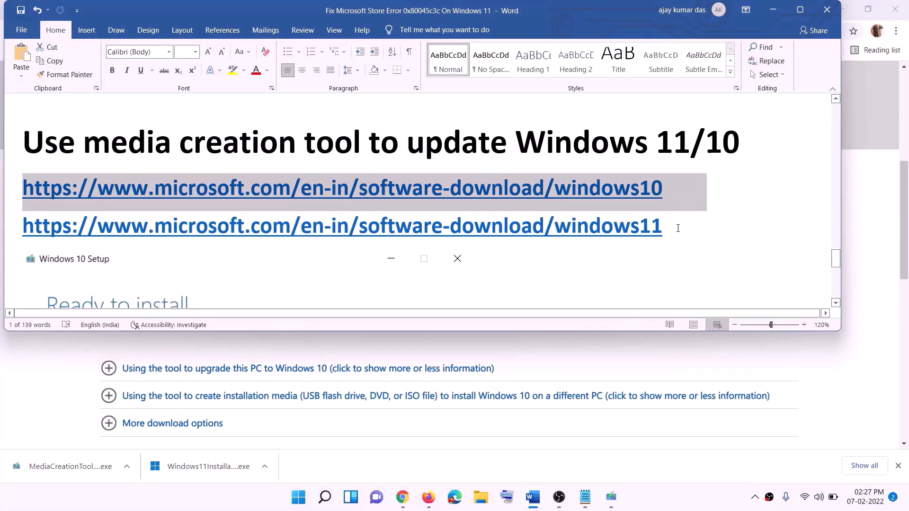
# - Highlight the Windows 11 link, minimize the document, and examine the media creation tool section on the Download Windows 10 page
pyautogui.tripleClick(678, 228)
pyautogui.click(773, 10)
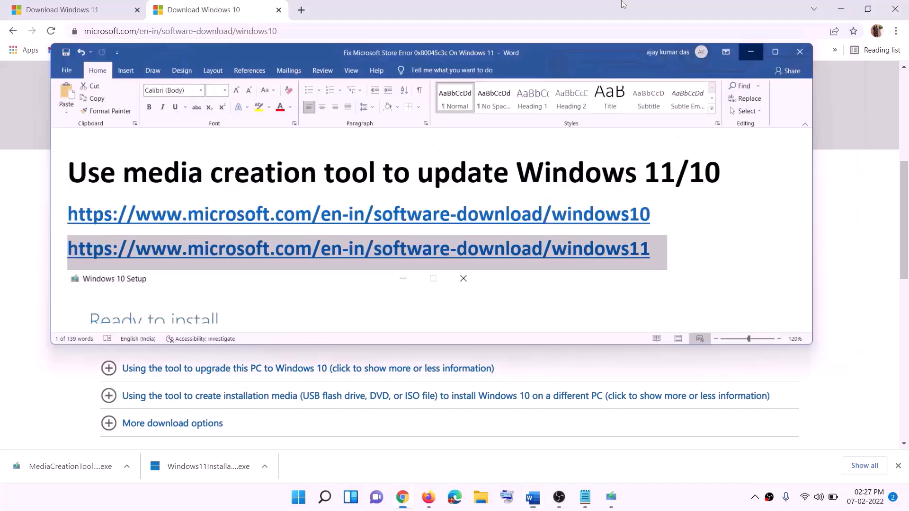
pyautogui.scroll(6, 388, 246)
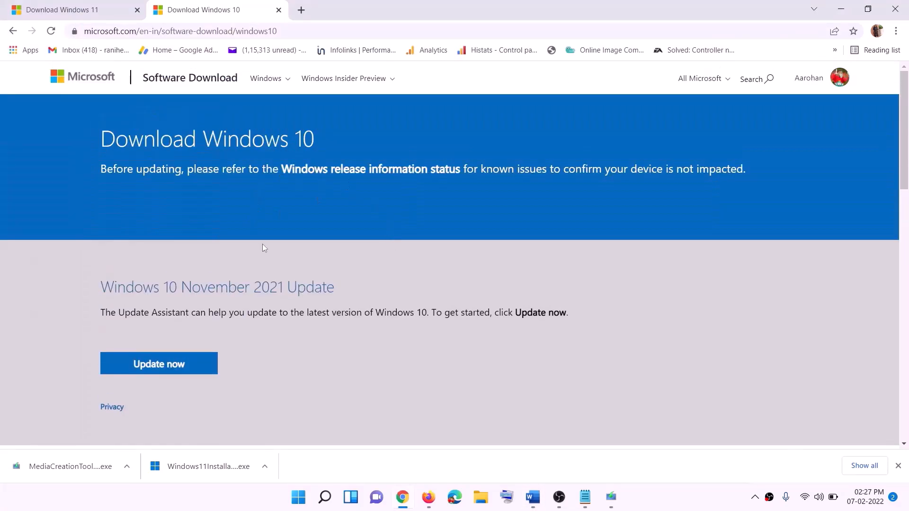
pyautogui.scroll(-5, 262, 244)
pyautogui.moveTo(107, 287); pyautogui.dragTo(203, 286)
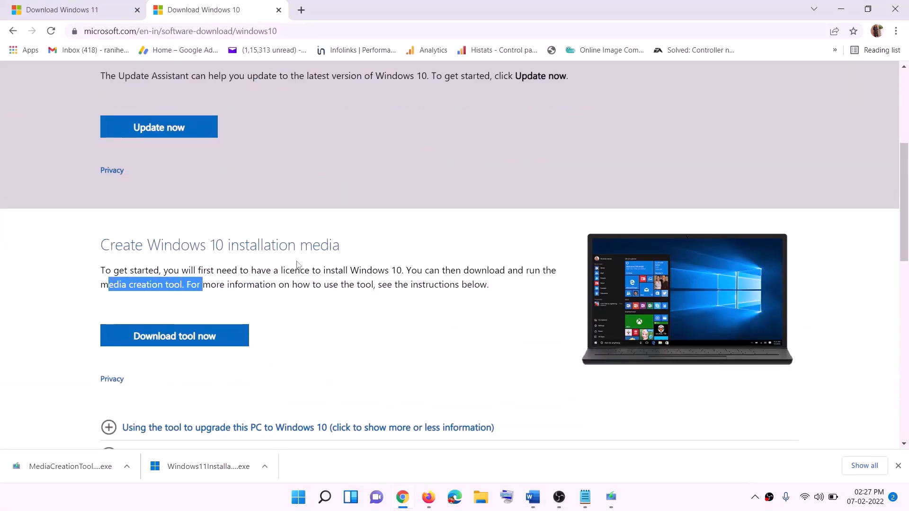
# - Accept the license terms in Windows 10 Setup and start the download with the Upgrade this PC now option
pyautogui.scroll(-2, 299, 263)
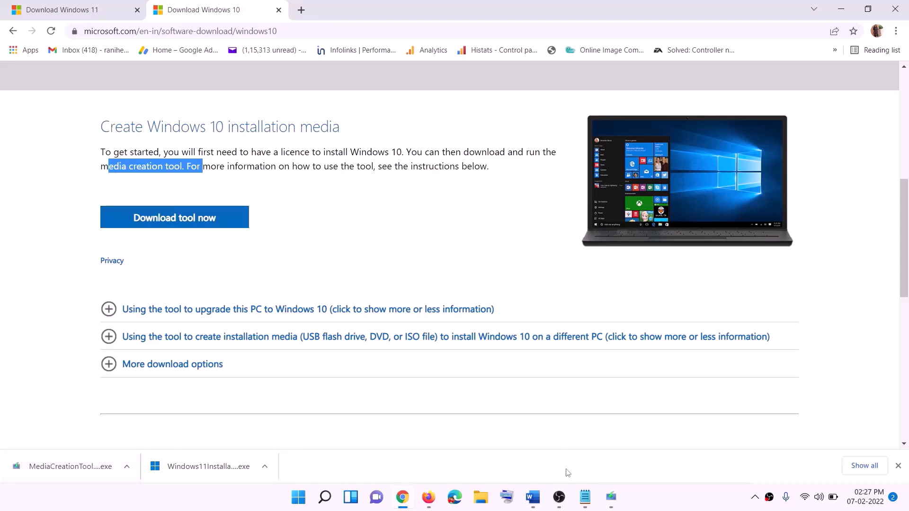
pyautogui.click(611, 497)
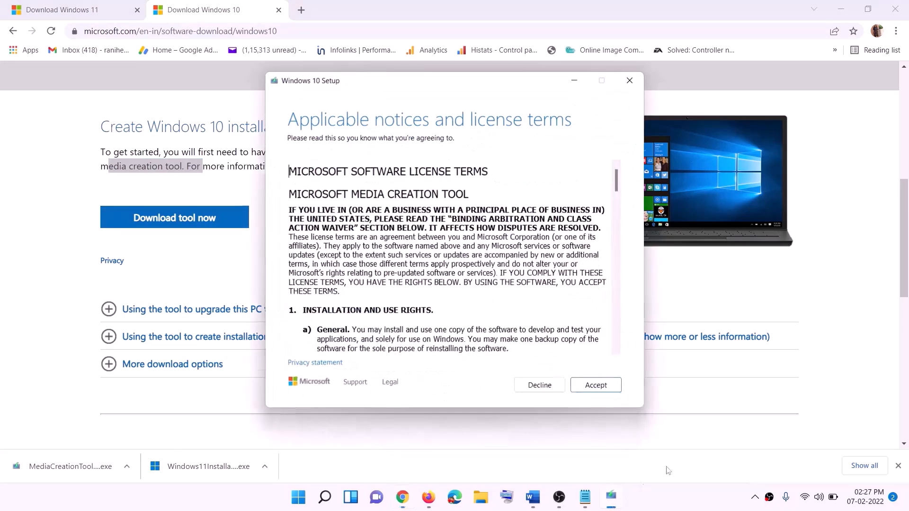
pyautogui.click(594, 385)
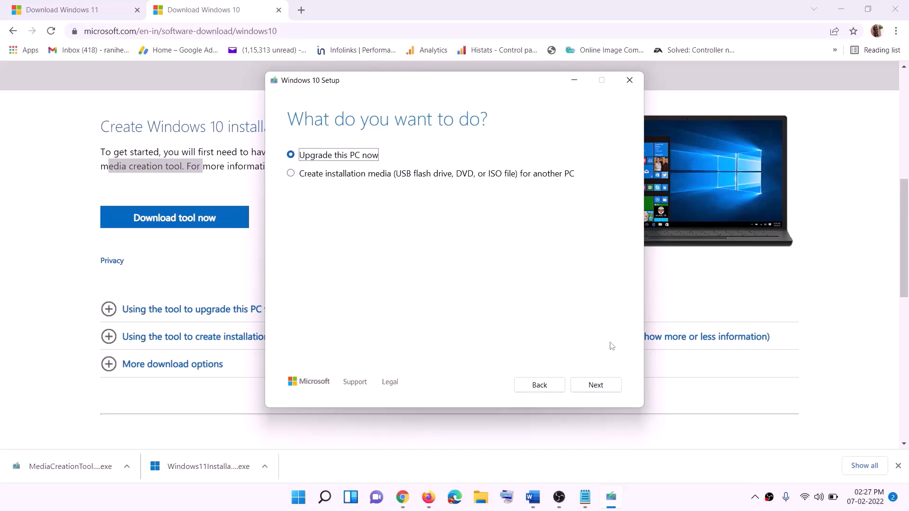
pyautogui.click(594, 386)
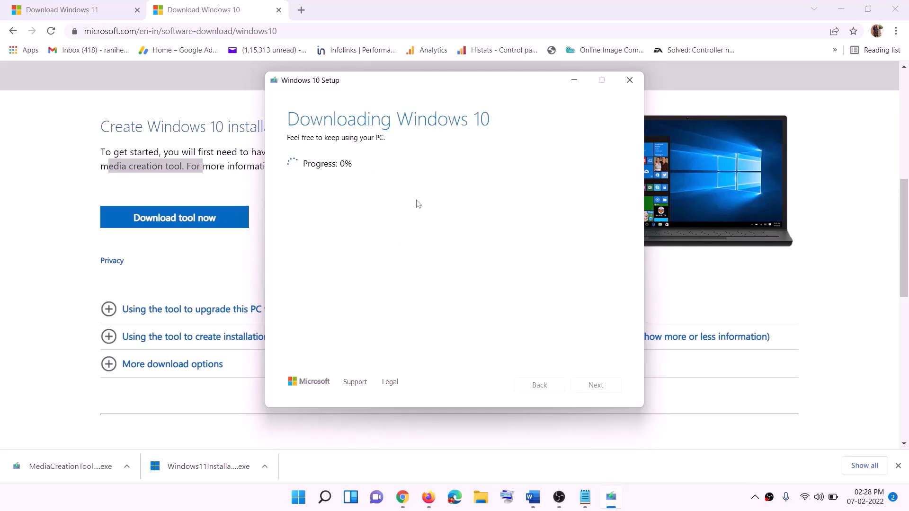
pyautogui.click(672, 508)
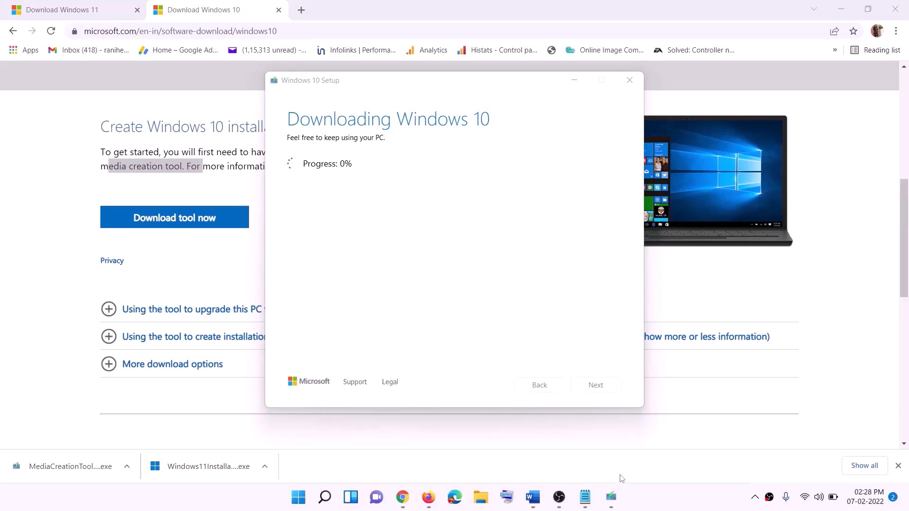
# - Switch to the Word document, maximize it, and examine the Windows 10 "Ready to install" screenshot with its recap of what to keep
pyautogui.click(533, 497)
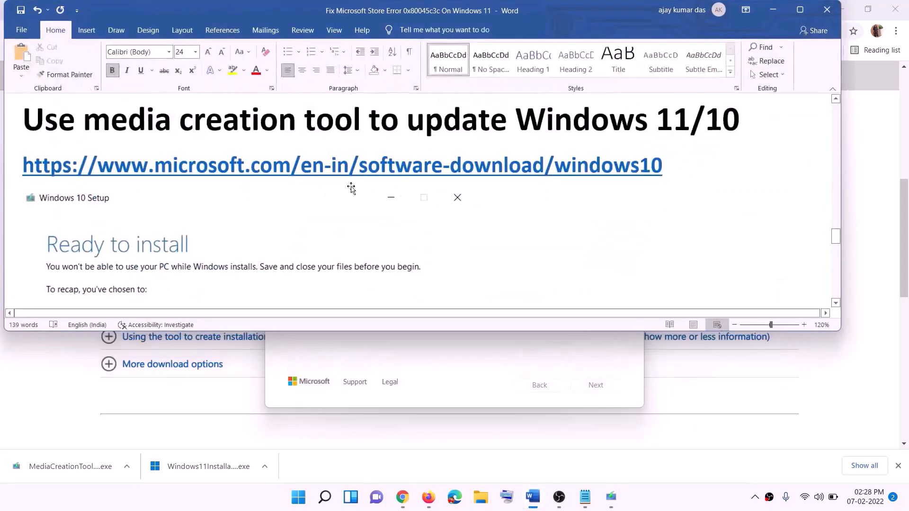
pyautogui.scroll(-1, 102, 230)
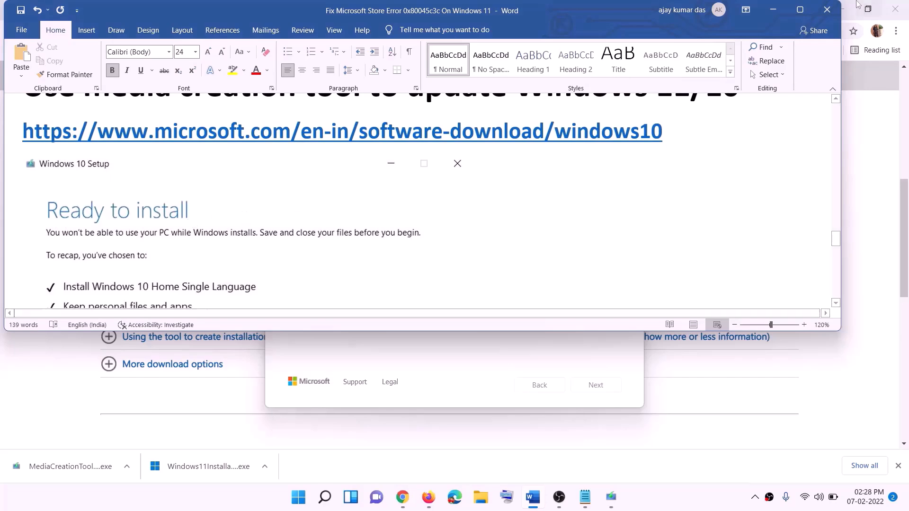
pyautogui.click(800, 10)
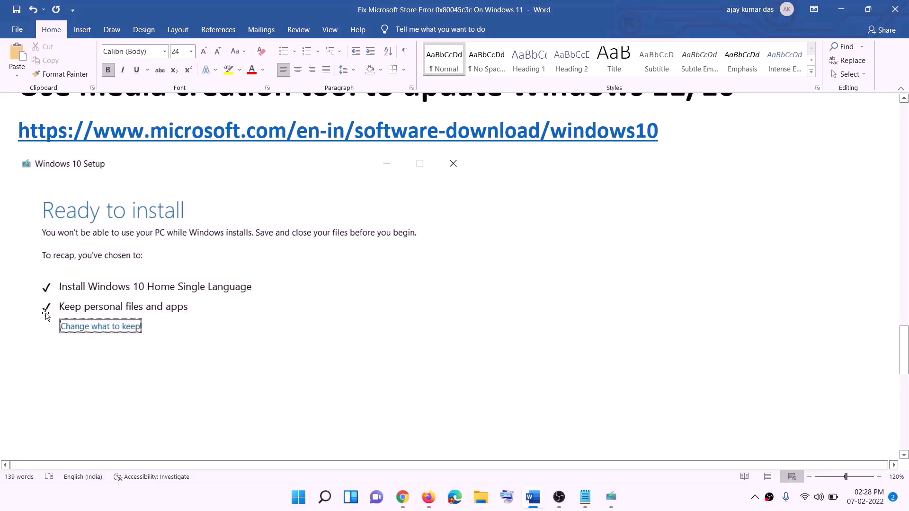
pyautogui.scroll(-3, 467, 328)
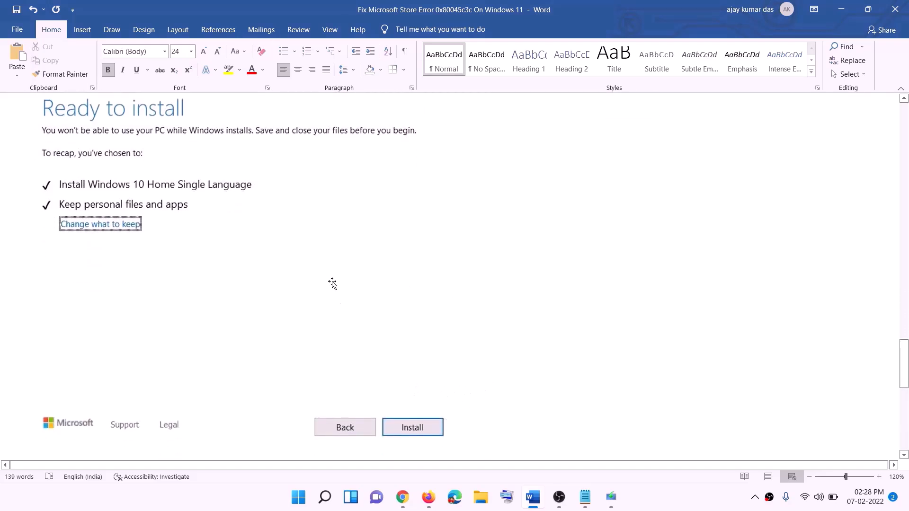
pyautogui.scroll(1, 372, 293)
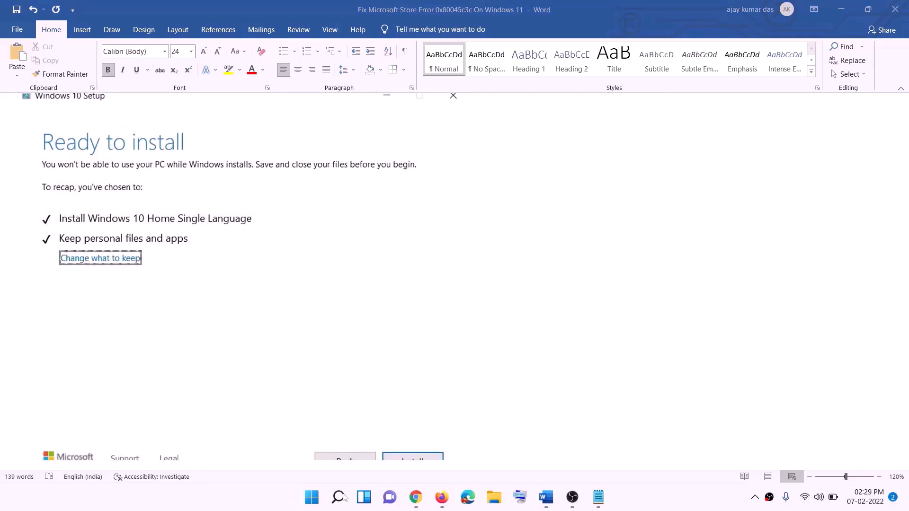
# - Return to the Download Windows 11 page in Chrome, then download the media creation tool under Create Windows 11 Installation Media and launch it
pyautogui.click(416, 498)
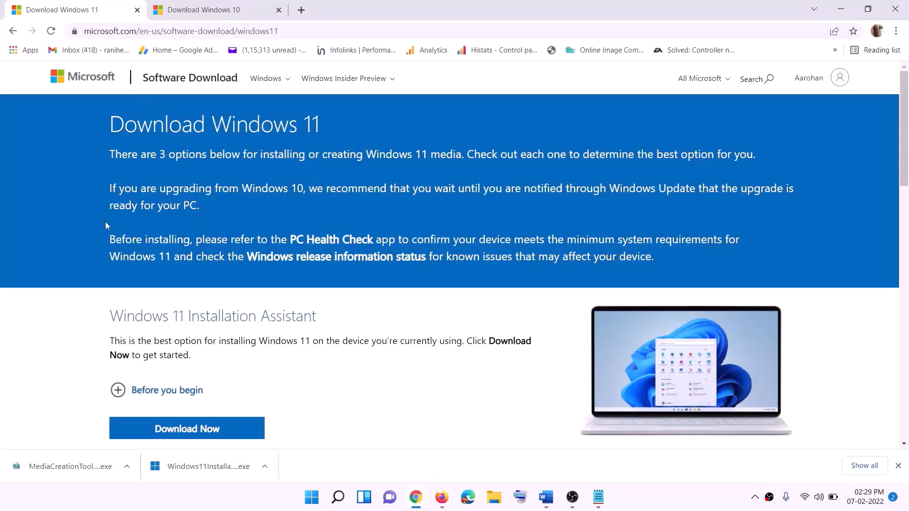
pyautogui.scroll(-5, 105, 225)
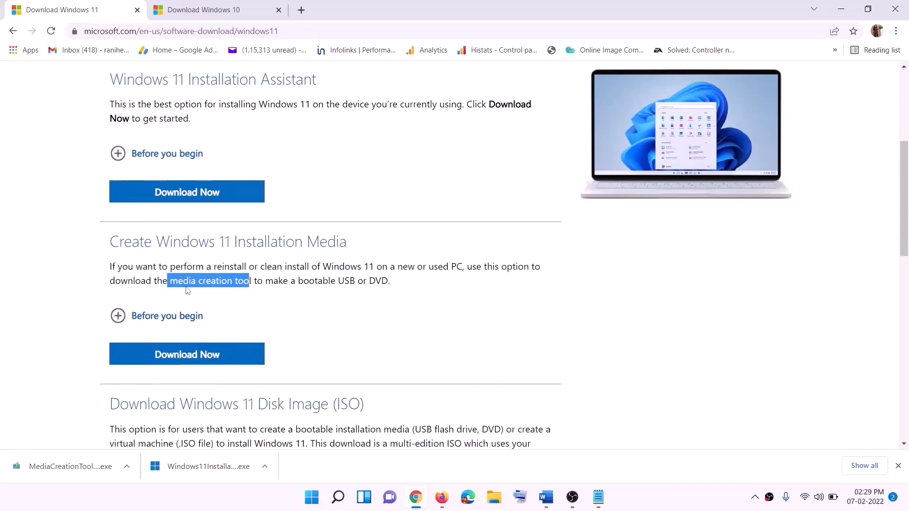
pyautogui.click(180, 361)
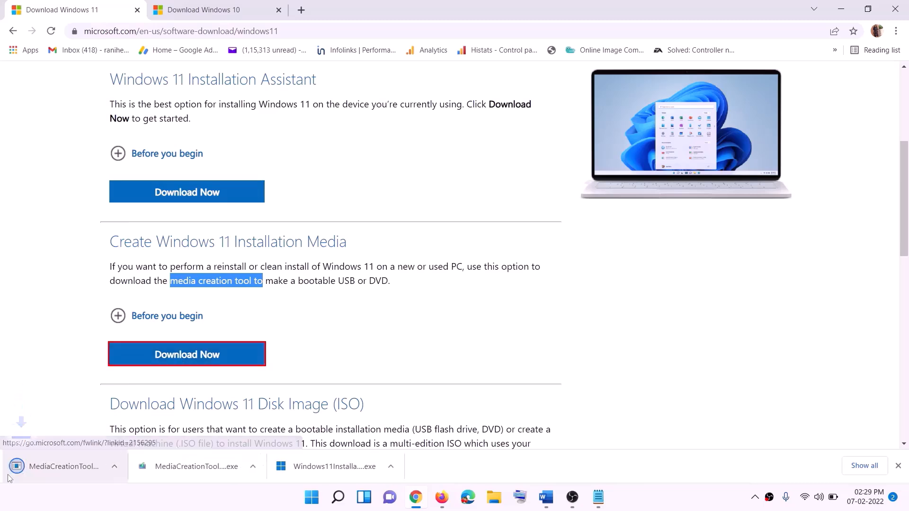
pyautogui.click(61, 468)
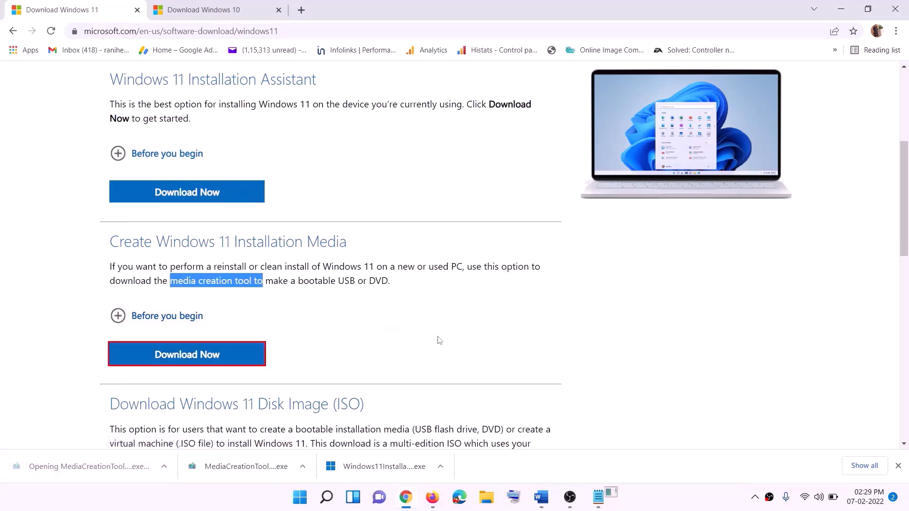
pyautogui.click(394, 344)
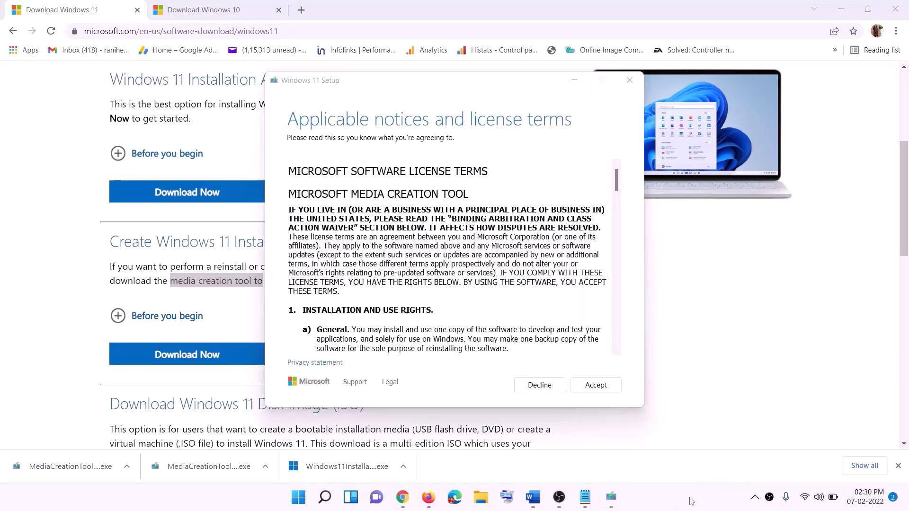
# - Accept the Windows 11 Setup terms, keep the recommended language and edition, and save the media as an ISO file named Windows on the Desktop
pyautogui.click(585, 385)
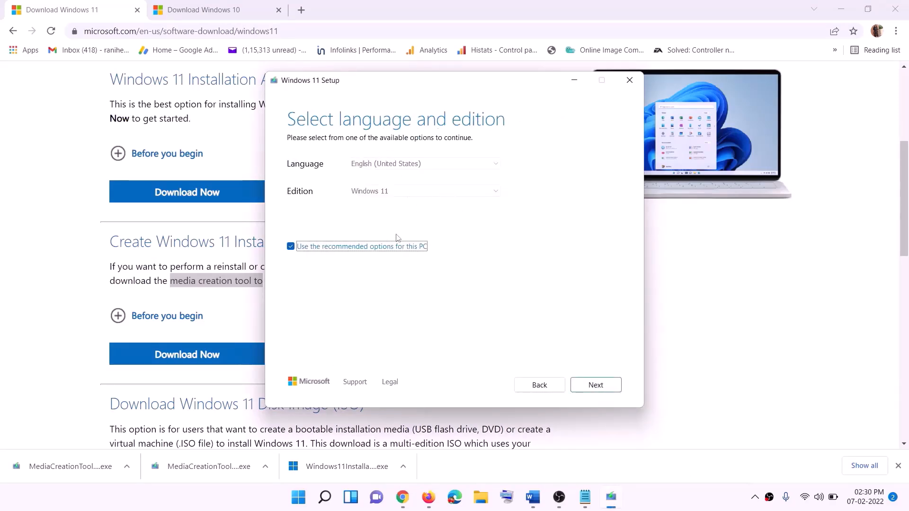
pyautogui.click(589, 387)
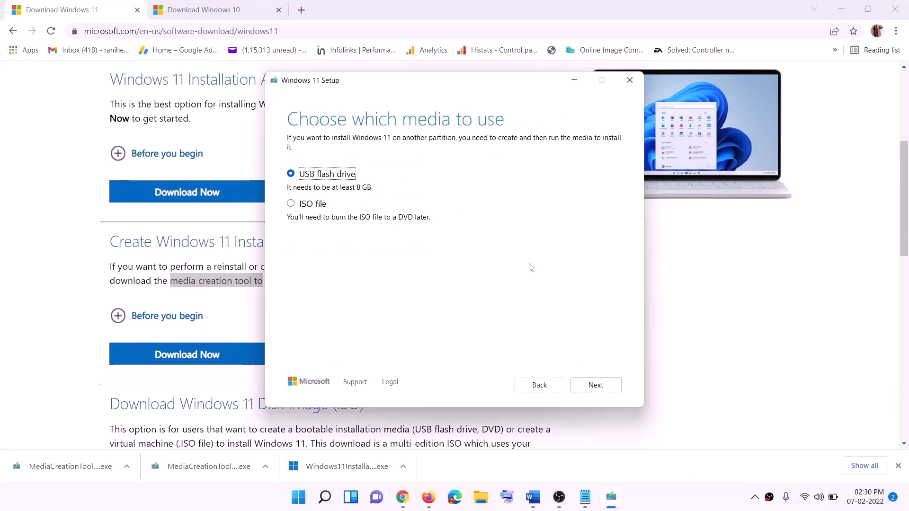
pyautogui.click(340, 204)
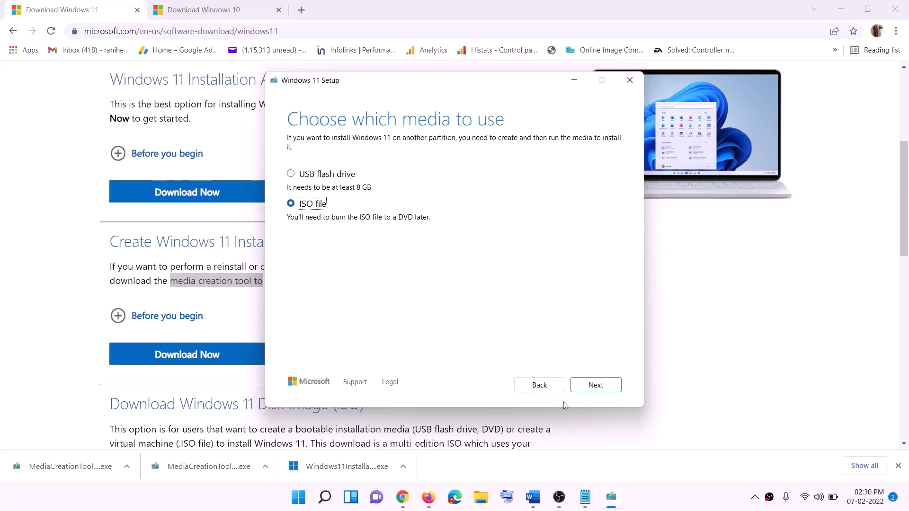
pyautogui.click(601, 385)
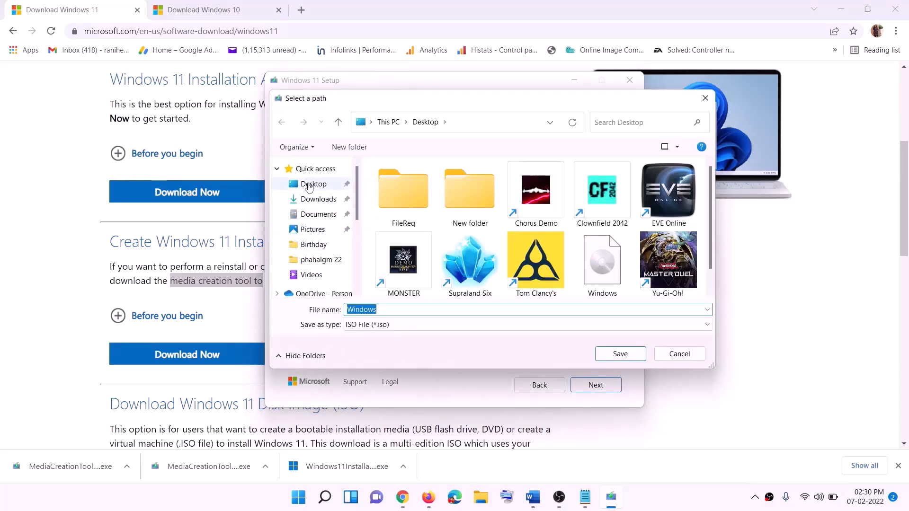
pyautogui.click(338, 185)
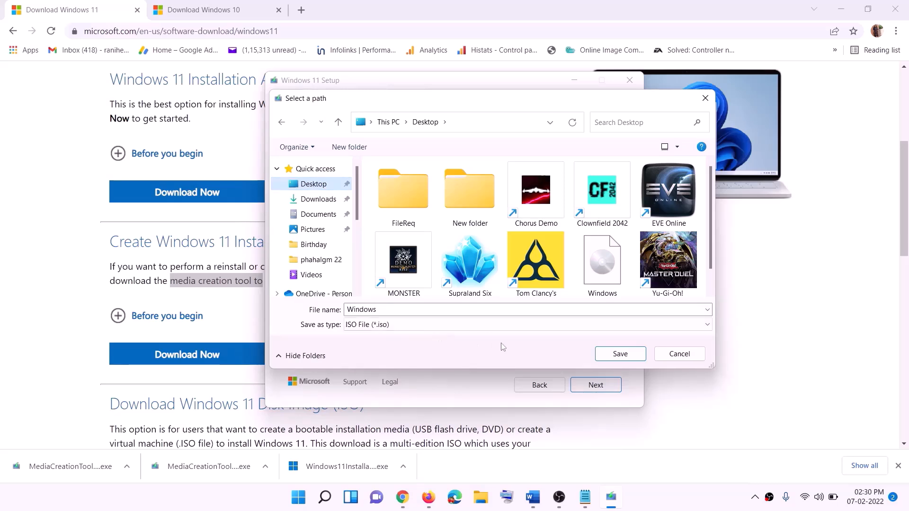
pyautogui.click(623, 356)
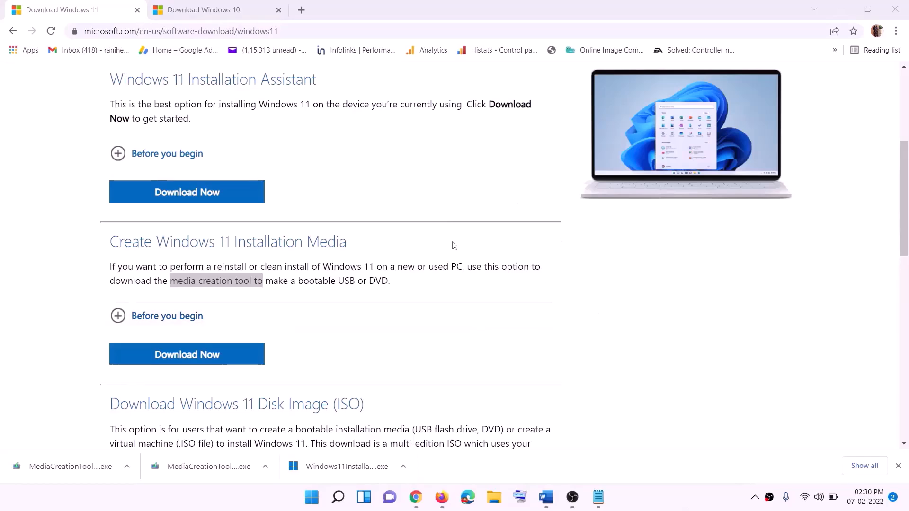
# - Open the Windows ISO from the desktop, run its setup application, and proceed past the Install Windows 11 page
pyautogui.press('super+d')
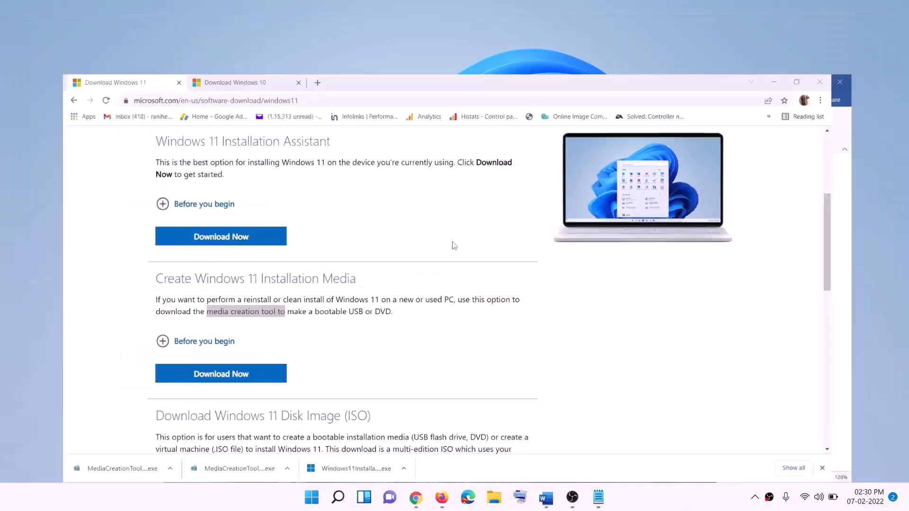
pyautogui.moveTo(214, 23); pyautogui.dragTo(362, 290)
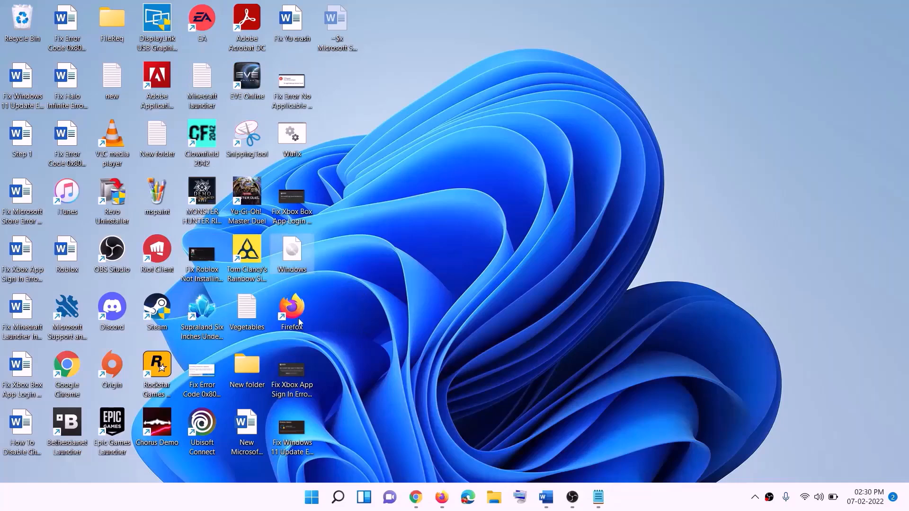
pyautogui.doubleClick(295, 260)
pyautogui.click(288, 332)
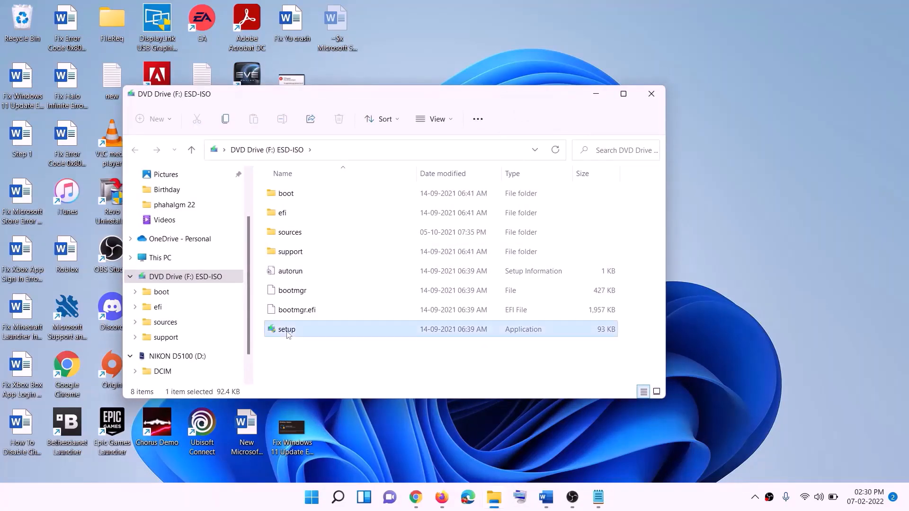
pyautogui.doubleClick(310, 328)
pyautogui.click(367, 372)
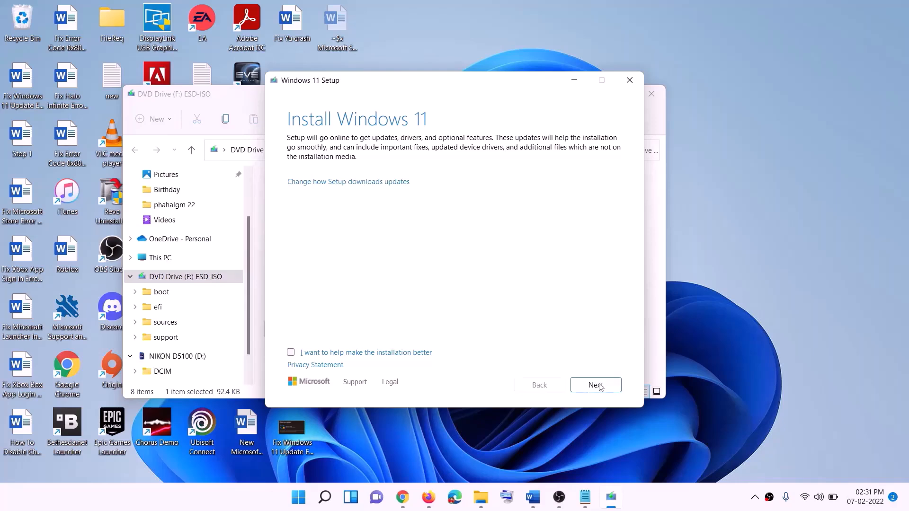
pyautogui.click(598, 385)
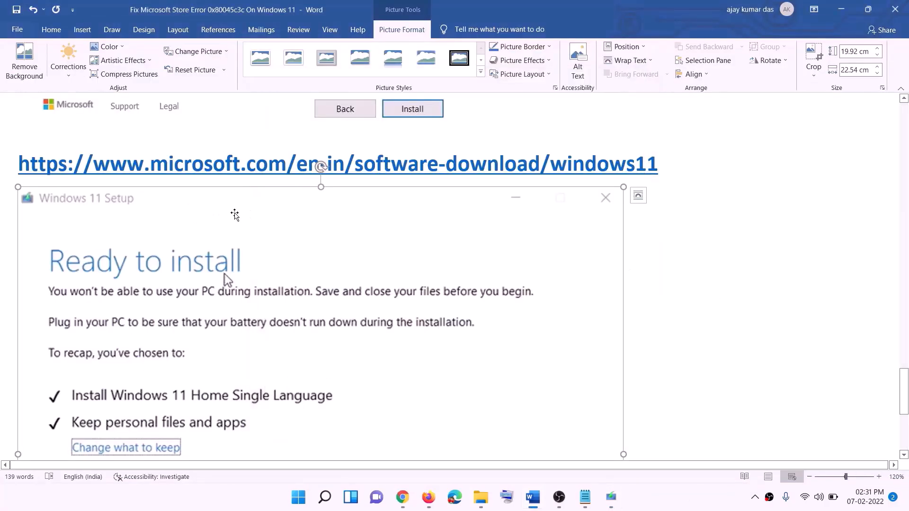
# - Examine the Windows 11 "Ready to install" screenshot in the Word document, including the items to keep and the Install option
pyautogui.scroll(-3, 208, 230)
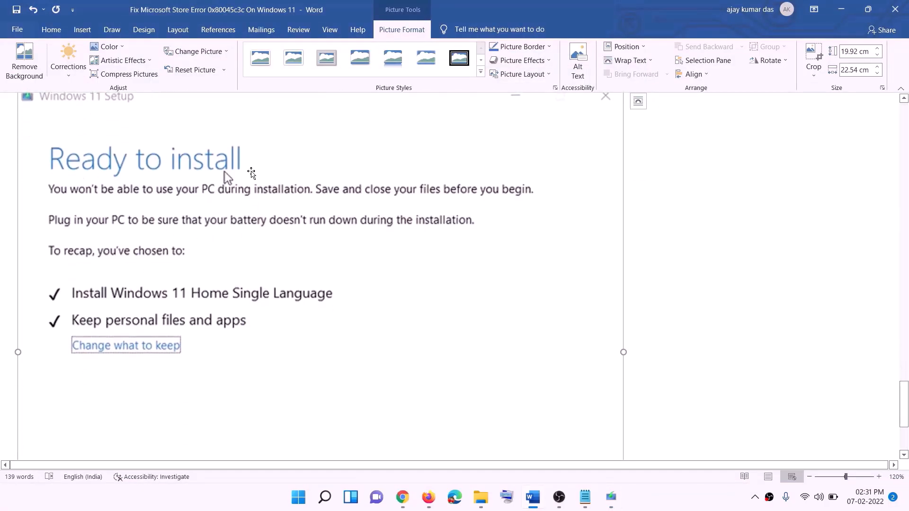
pyautogui.scroll(-1, 82, 176)
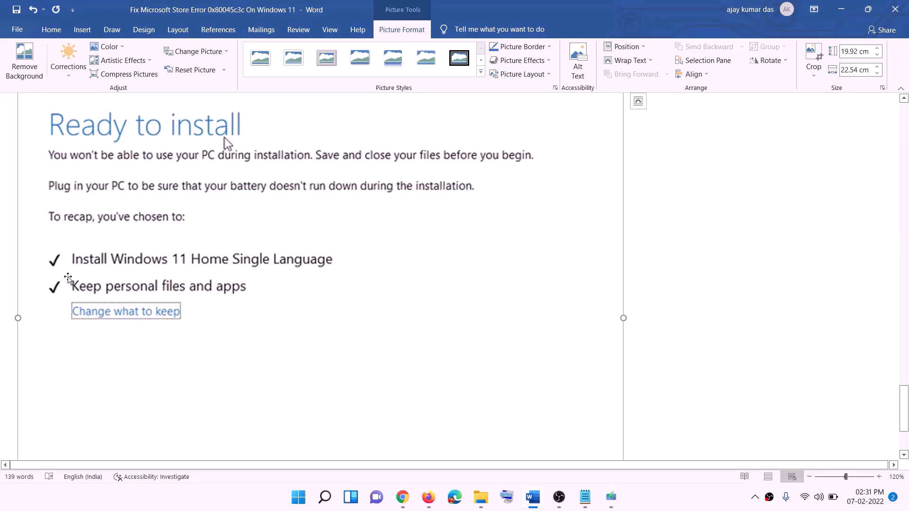
pyautogui.scroll(-3, 300, 295)
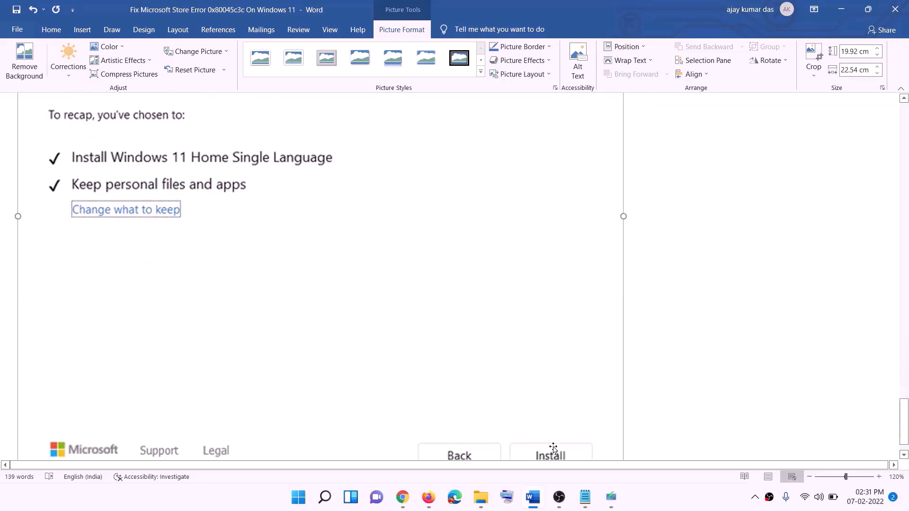
pyautogui.scroll(4, 483, 355)
pyautogui.scroll(2, 482, 354)
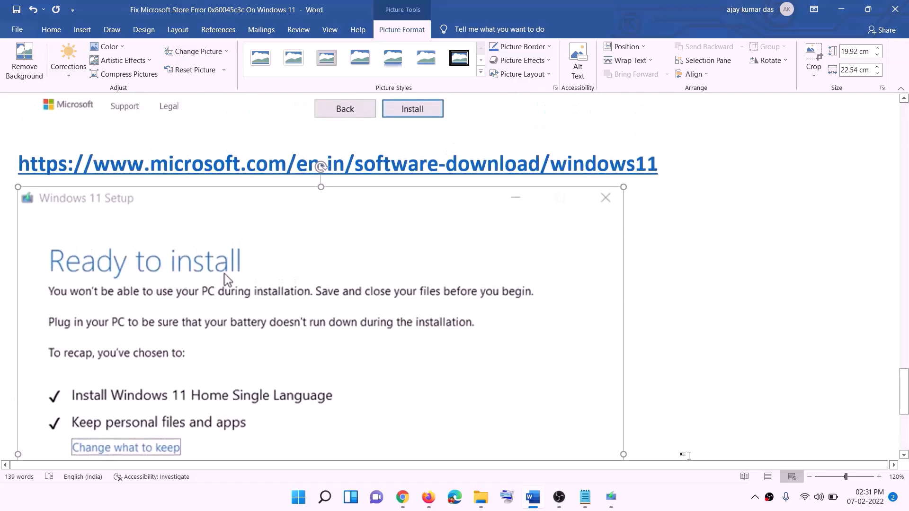